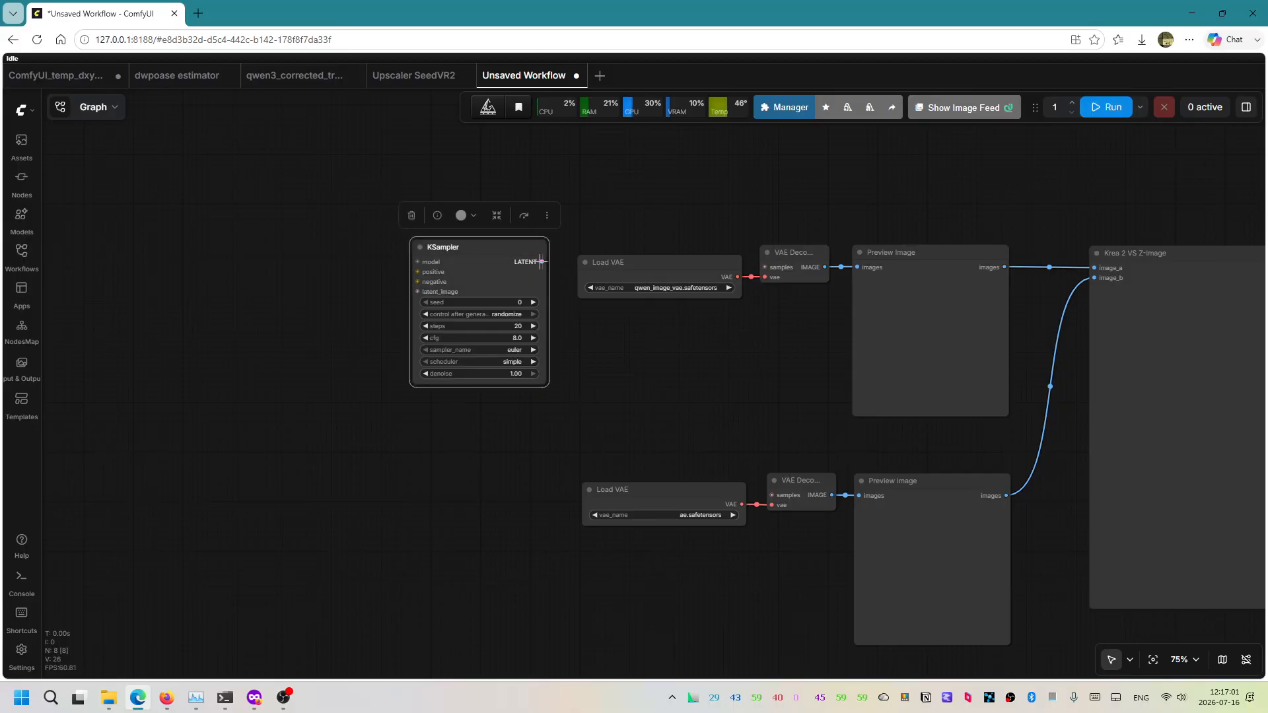
Connect the KSampler's latent output to the upper VAE Decode and set its steps to 8 and cfg to 1
left_click_drag(542, 267, 765, 267)
left_click(516, 332)
type("8")
key("Return")
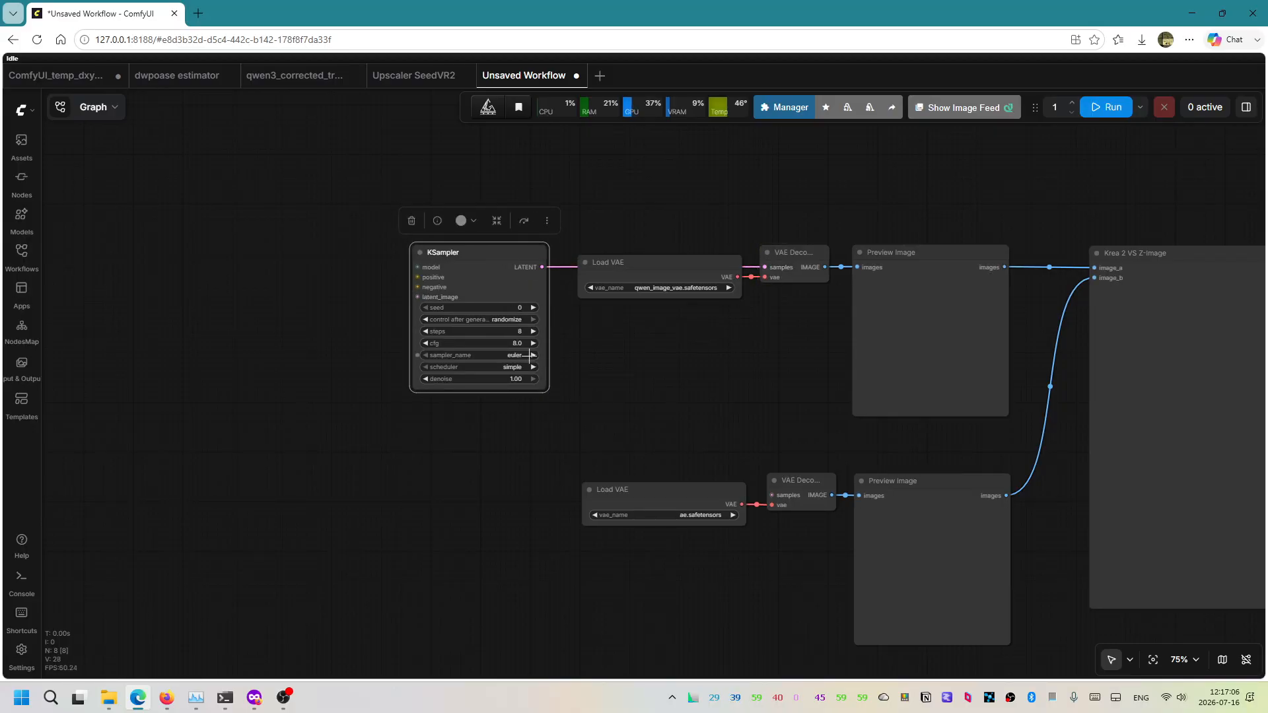
left_click(513, 342)
type("1")
key("Return")
Paste a copy of the KSampler beside the lower Load VAE and connect its latent output to the lower VAE Decode
key("ctrl+v")
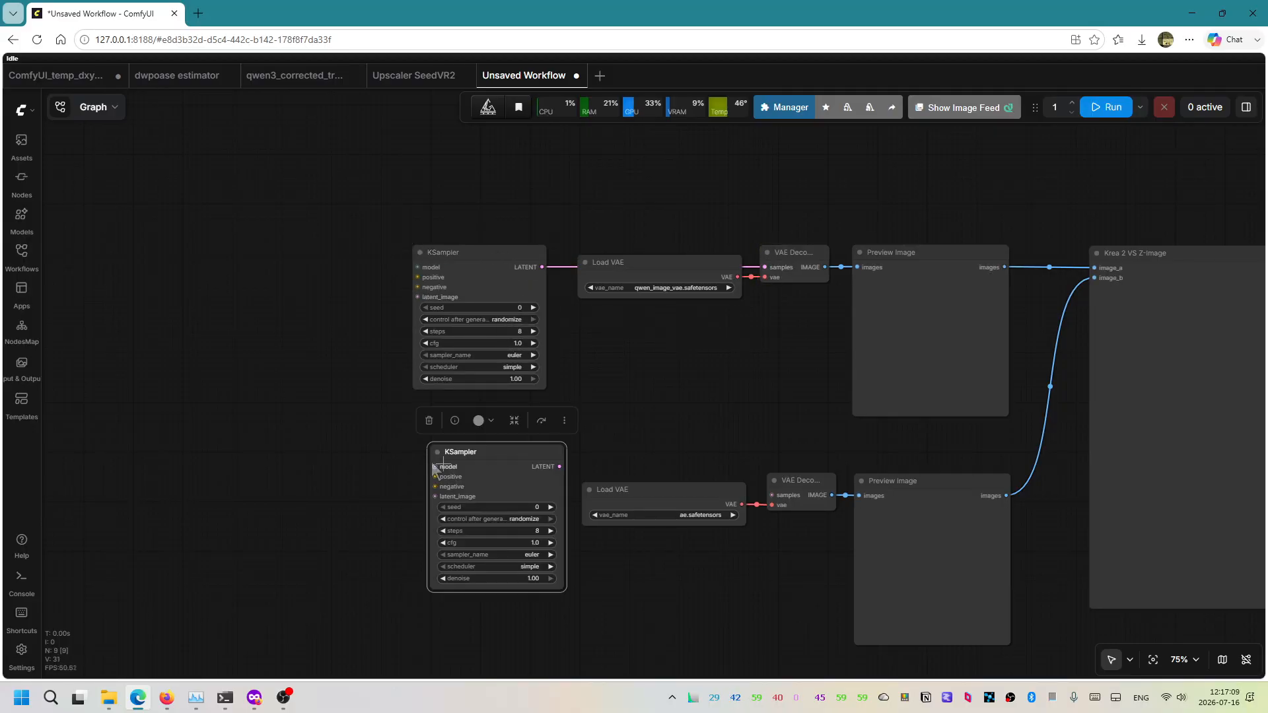
left_click_drag(485, 453, 468, 464)
left_click_drag(547, 477, 772, 495)
left_click_drag(486, 473, 490, 489)
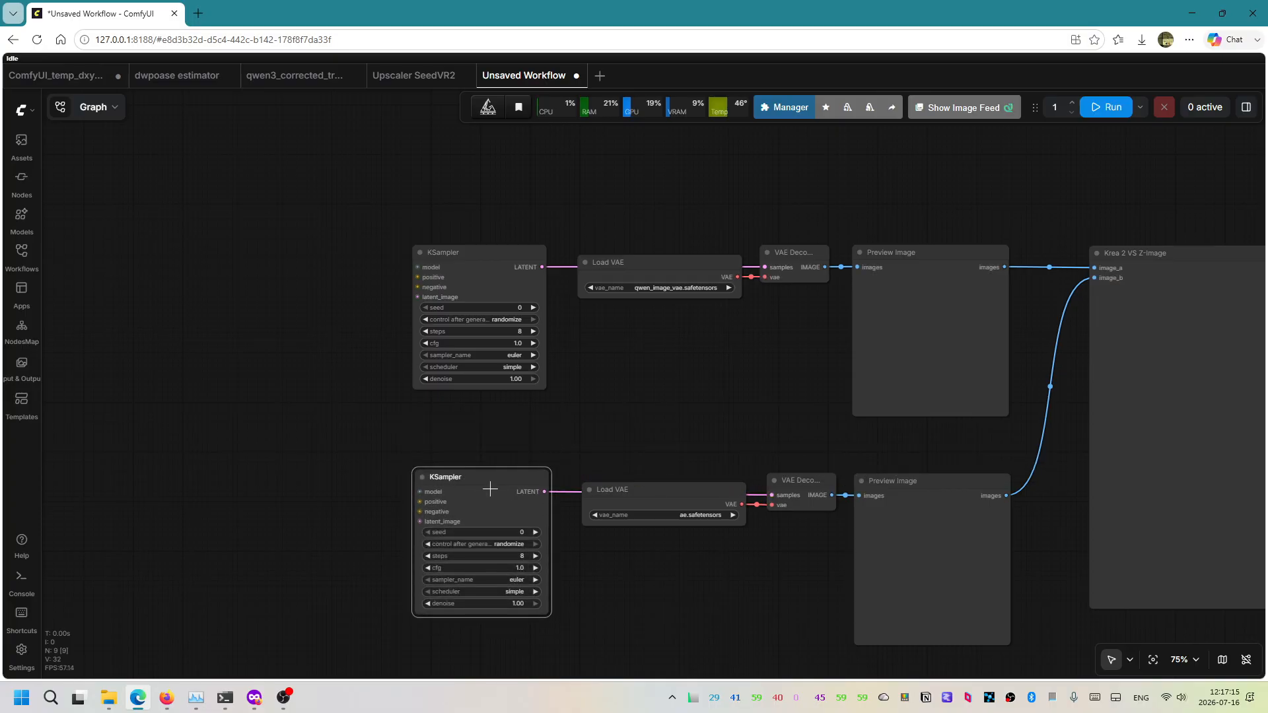
Add a compact CLIP Text Encode (Prompt) node before the upper KSampler and connect it to the positive and negative inputs
left_click_drag(701, 382, 921, 380)
left_click_drag(521, 354, 557, 354)
double_click(527, 286)
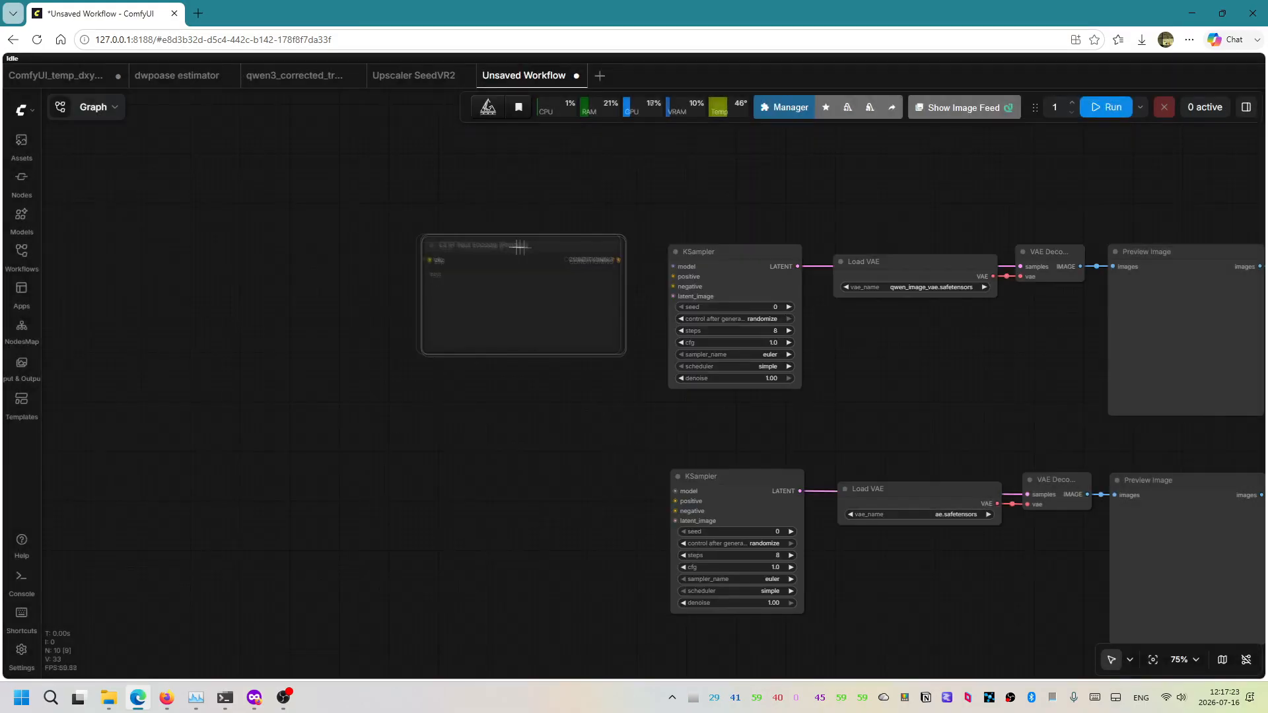
left_click(488, 258)
left_click_drag(596, 367, 542, 308)
left_click_drag(502, 257, 570, 260)
left_click_drag(612, 275, 674, 276)
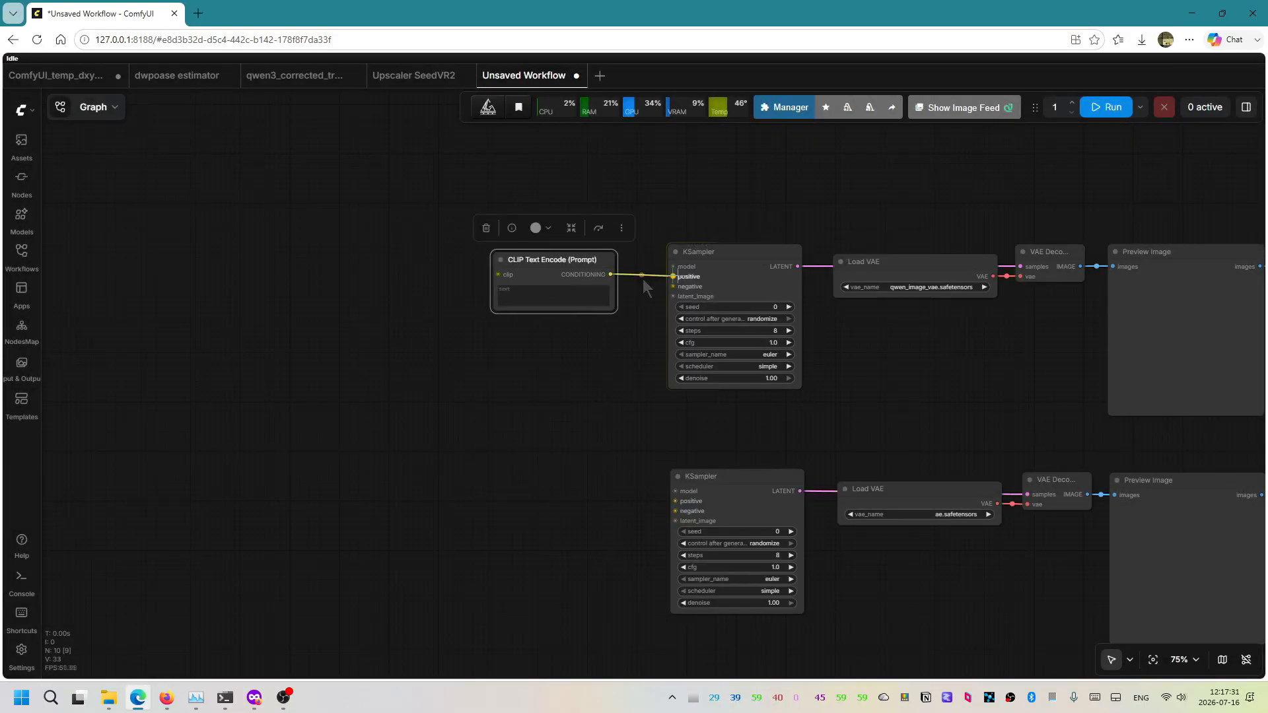
left_click_drag(570, 261, 673, 286)
Paste a copy of the CLIP Text Encode node and connect it to the lower KSampler's positive and negative inputs
key("ctrl+v")
left_click_drag(549, 485, 535, 484)
left_click_drag(621, 499, 676, 501)
left_click_drag(620, 500, 676, 511)
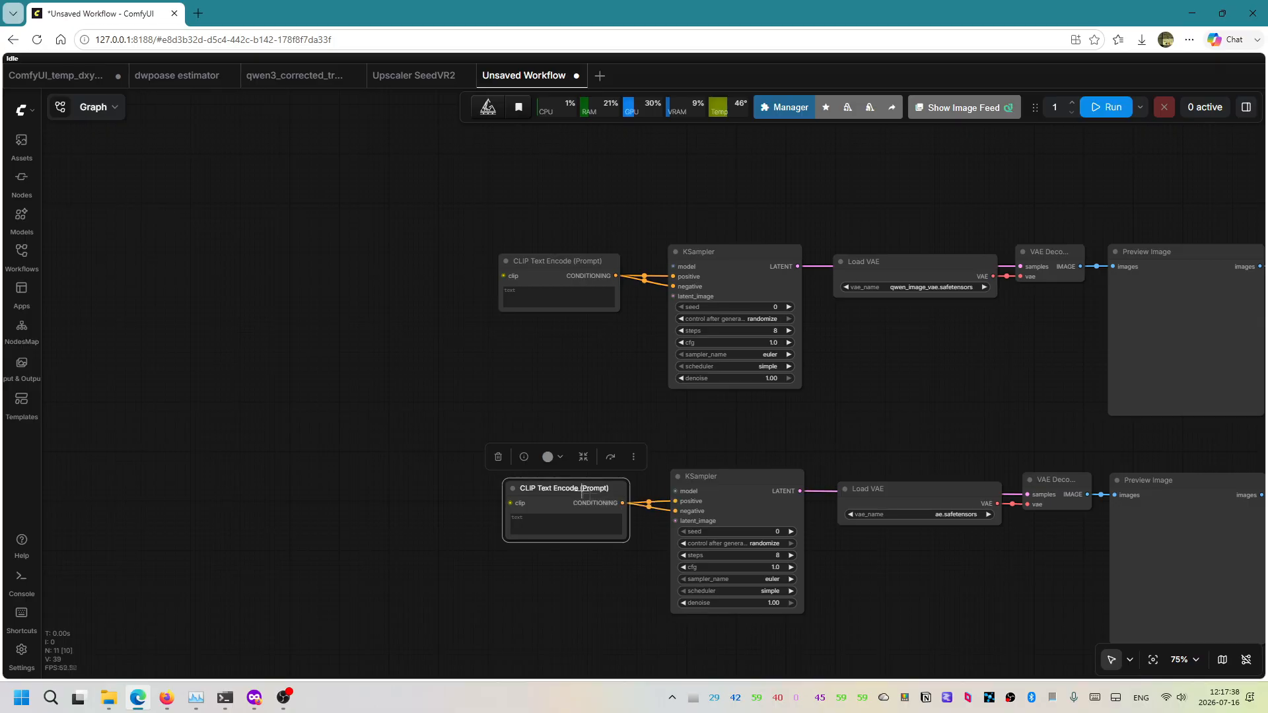
left_click_drag(582, 488, 574, 483)
Add a Load CLIP node before the upper CLIP Text Encode and connect its CLIP output to the clip input
left_click_drag(291, 292, 331, 305)
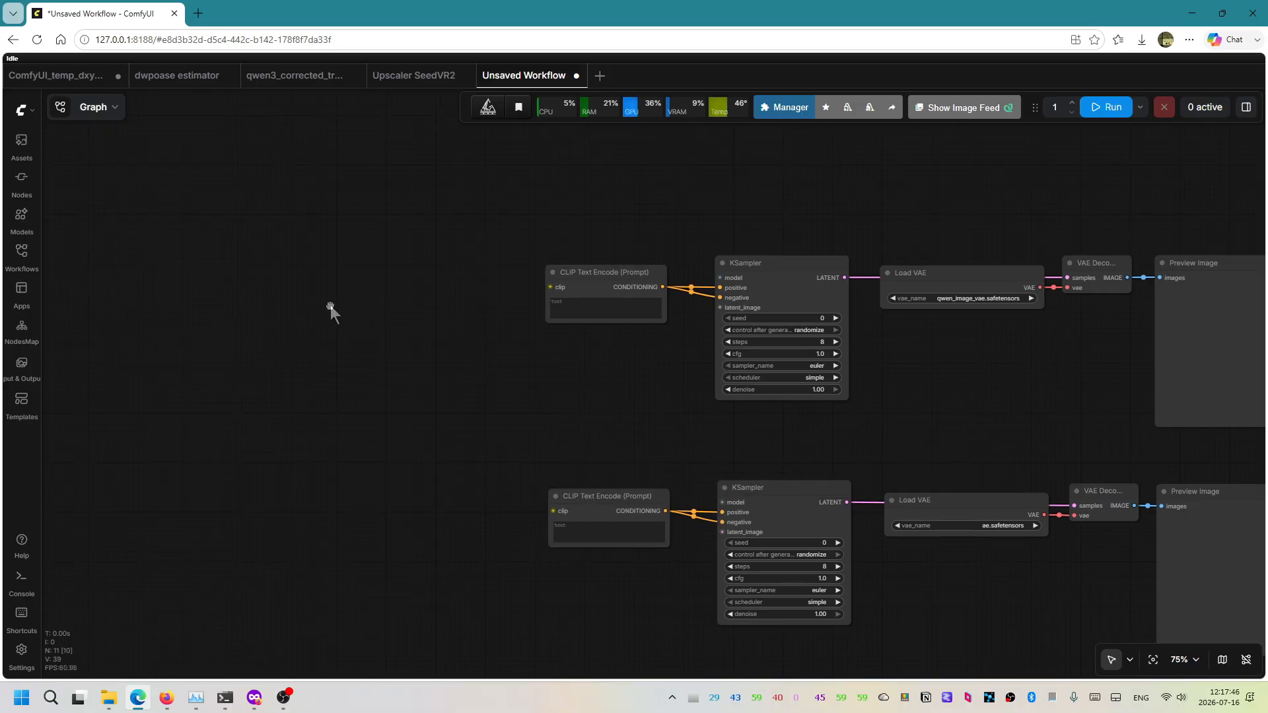
double_click(330, 305)
type("load clip")
left_click(502, 205)
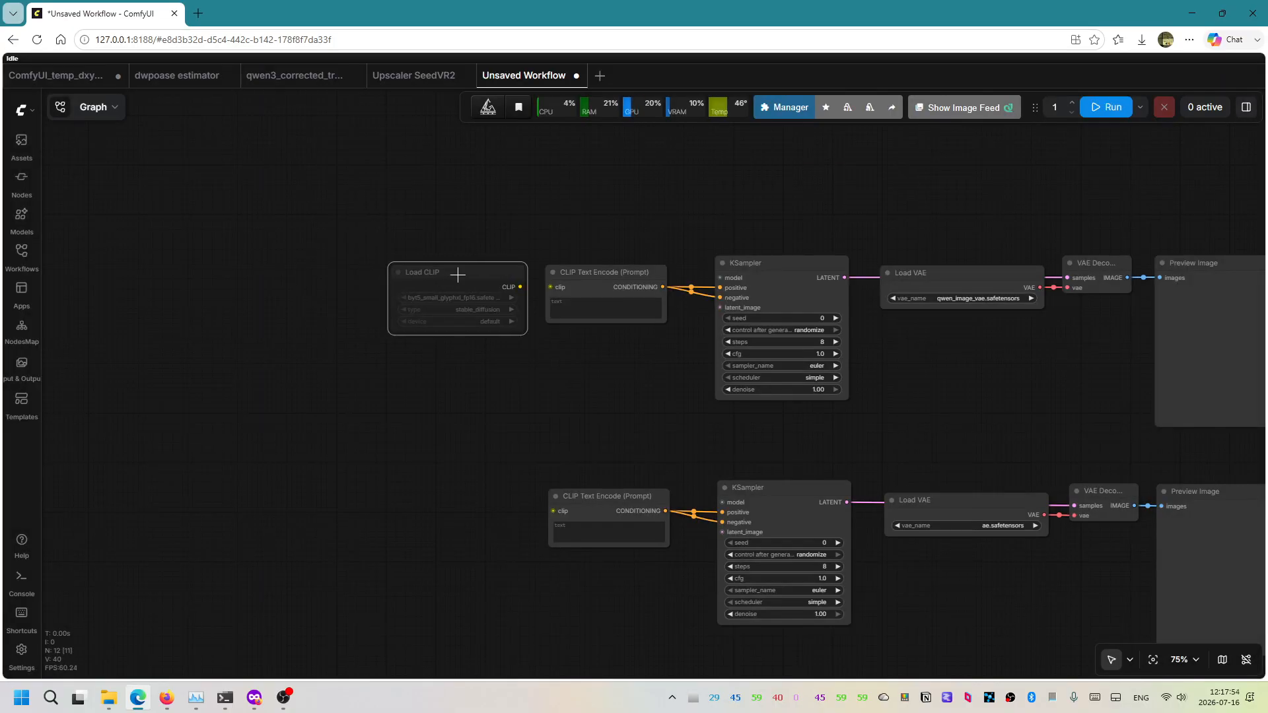
left_click(458, 274)
left_click_drag(519, 287, 550, 287)
Duplicate the Load CLIP node and connect the copy to the lower CLIP Text Encode's clip input
key("ctrl+c")
key("ctrl+v")
left_click_drag(471, 496, 444, 511)
left_click_drag(523, 511, 554, 510)
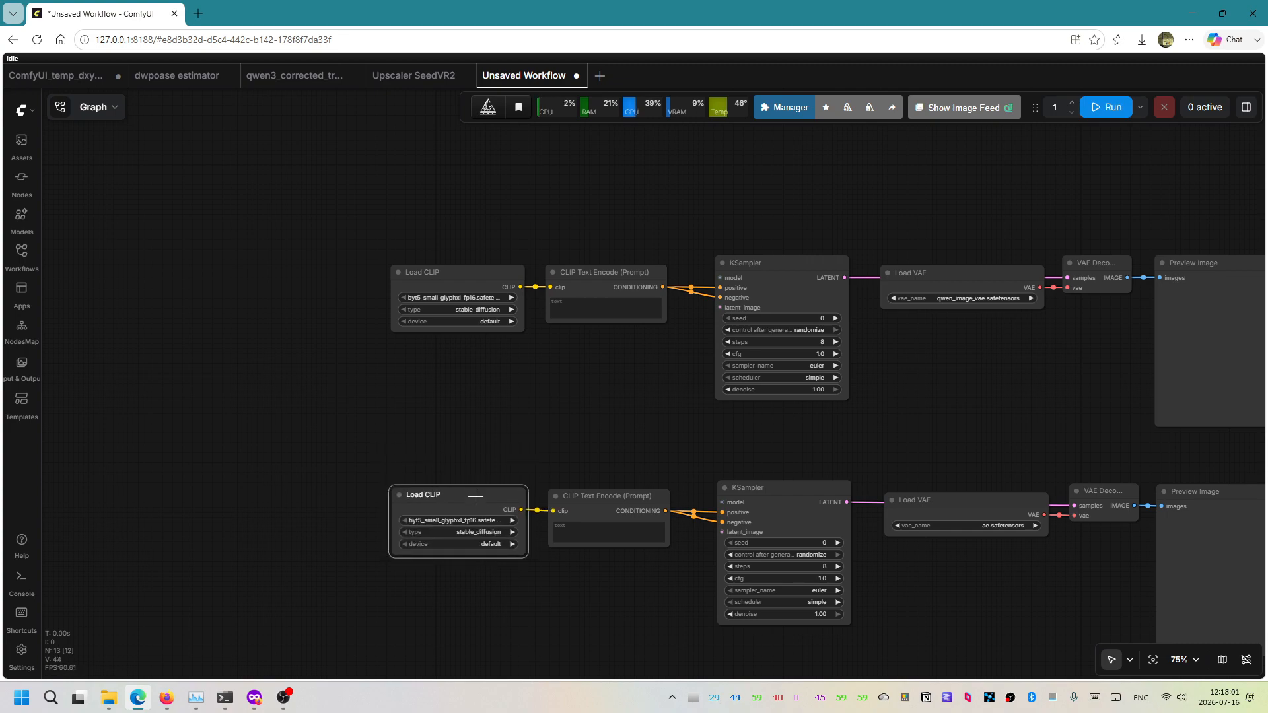
Set the upper Load CLIP to qwen3vl_4b_fp8_scaled.safetensors with type krea2, and the lower one to qwen_3_4b.safetensors
left_click(450, 298)
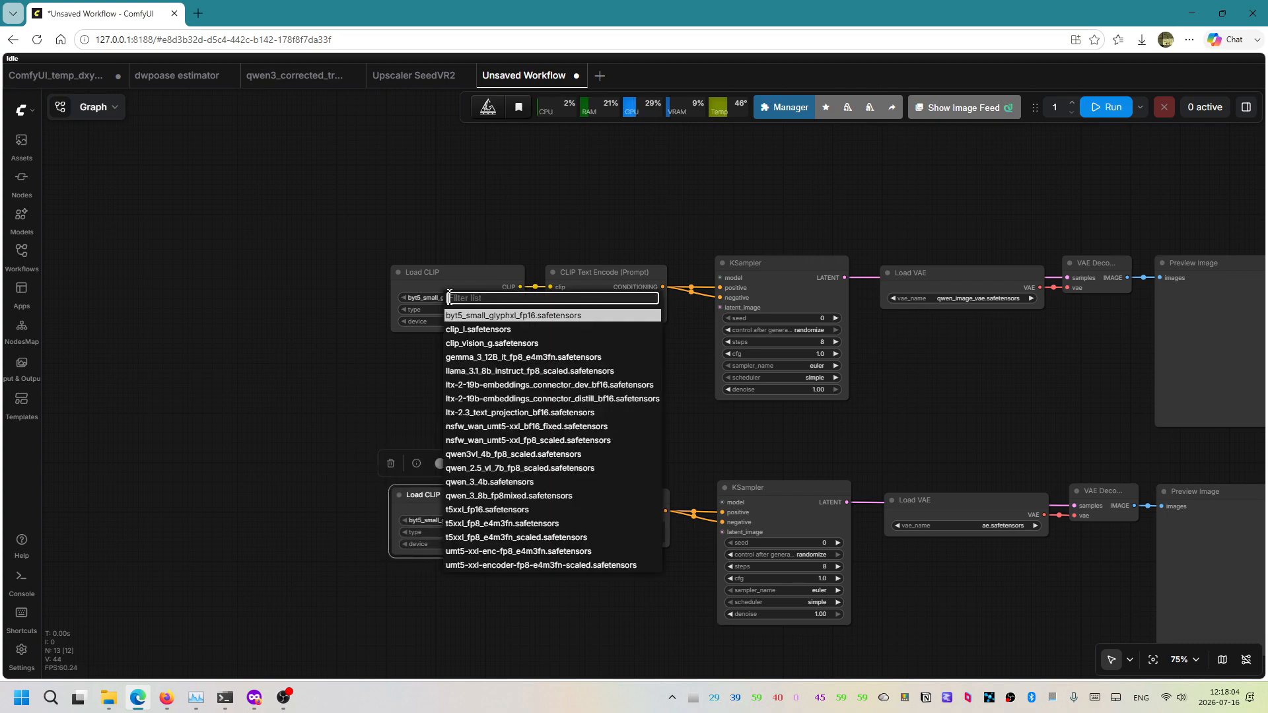
left_click(530, 454)
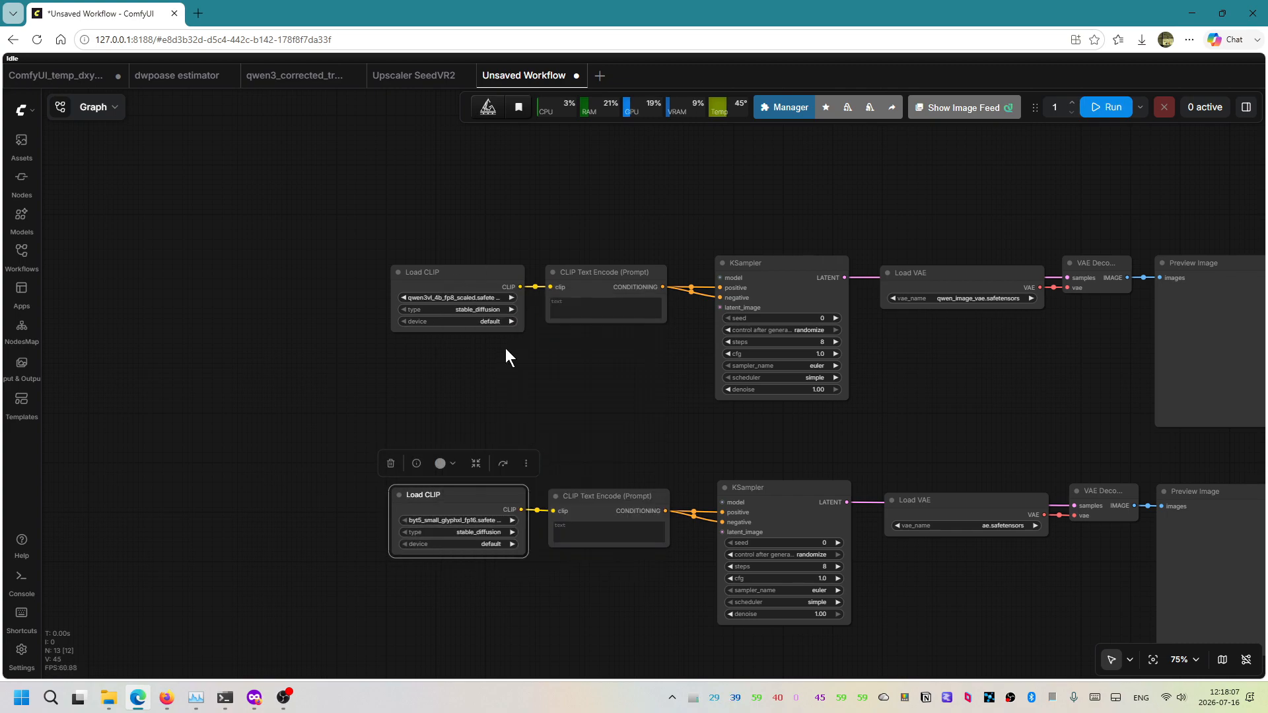
left_click(482, 310)
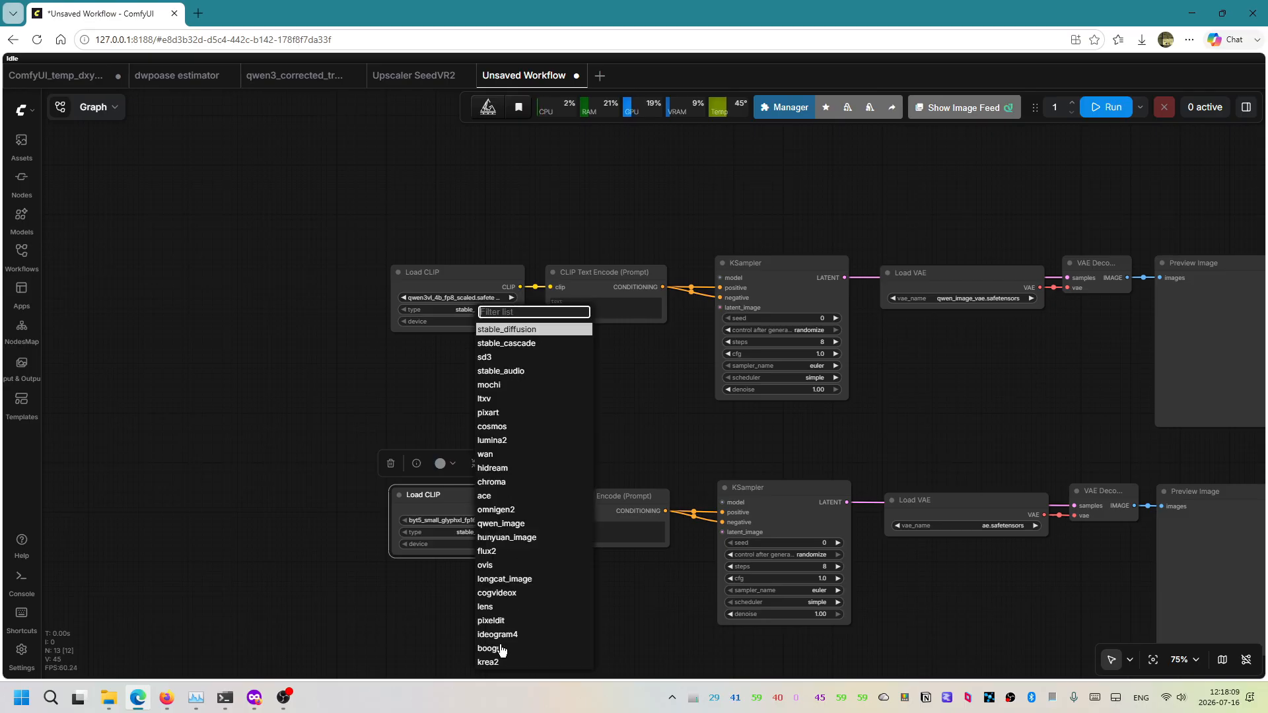
left_click(494, 663)
left_click(480, 521)
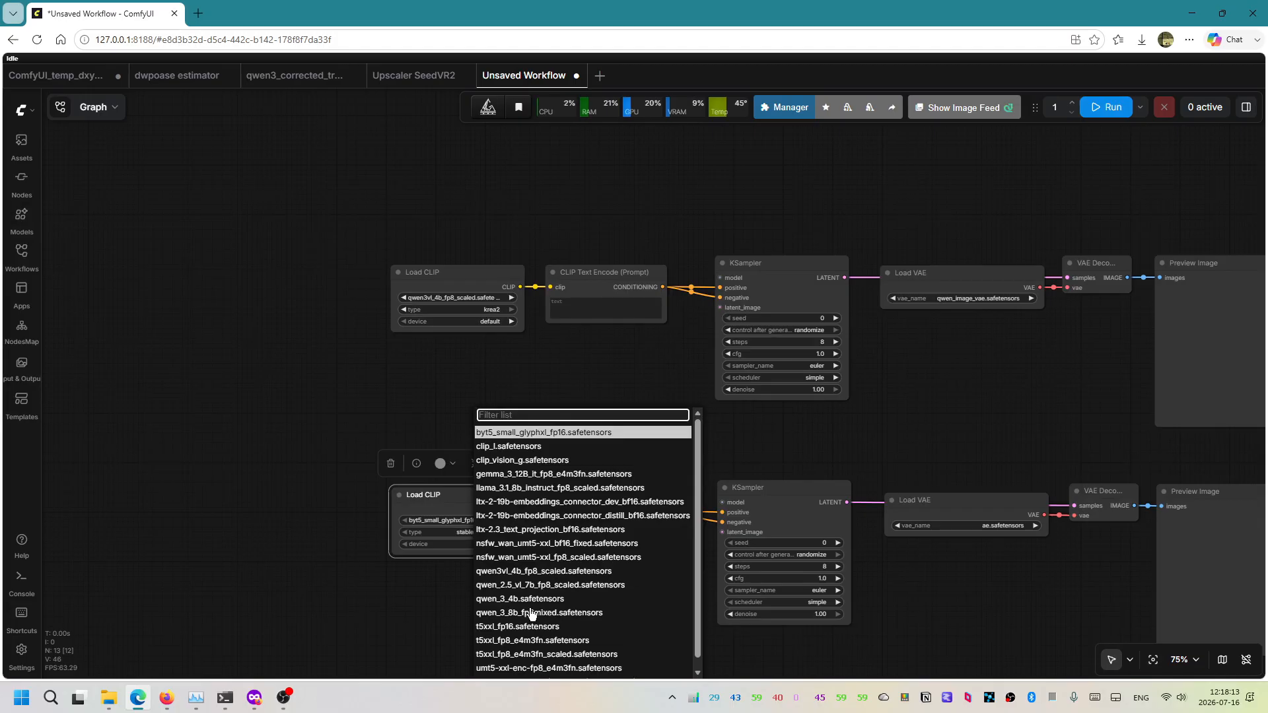
left_click(533, 600)
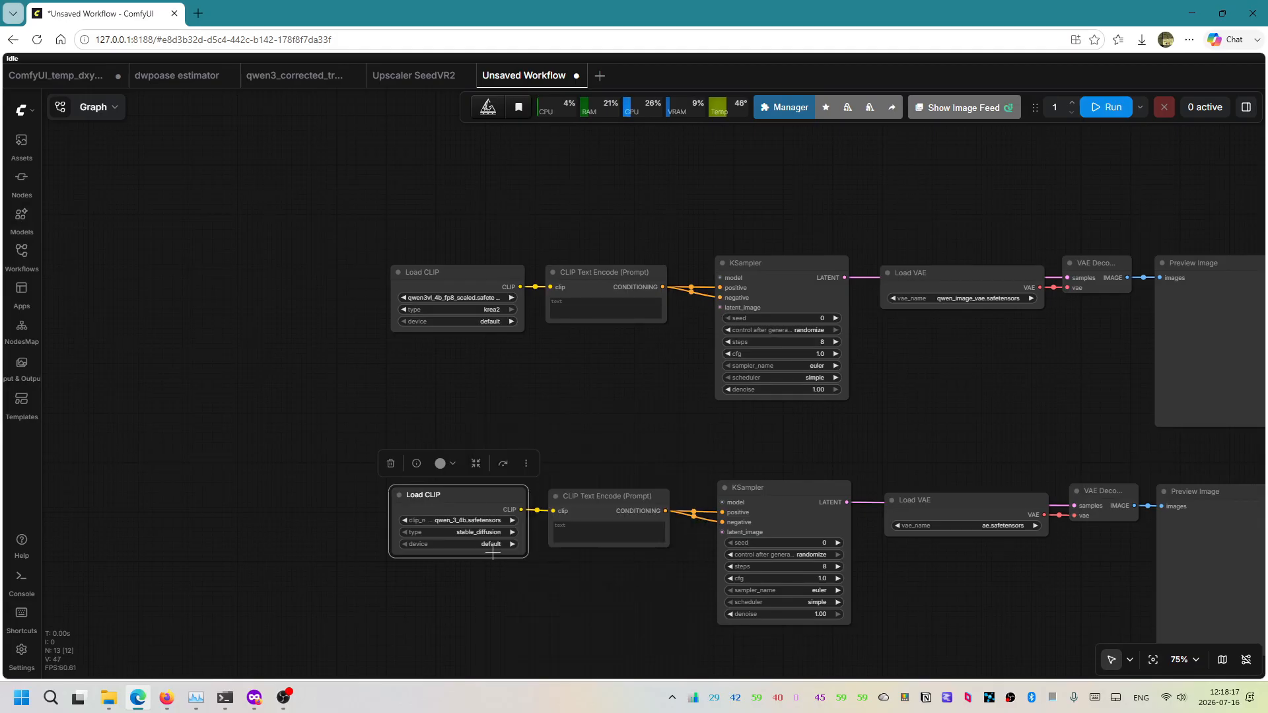
Add a Load Diffusion Model node with krea2_turbo_fp8_scaled.safetensors above the upper Load CLIP and connect it to the upper KSampler's model input
left_click_drag(376, 365, 472, 371)
left_click_drag(616, 402, 534, 426)
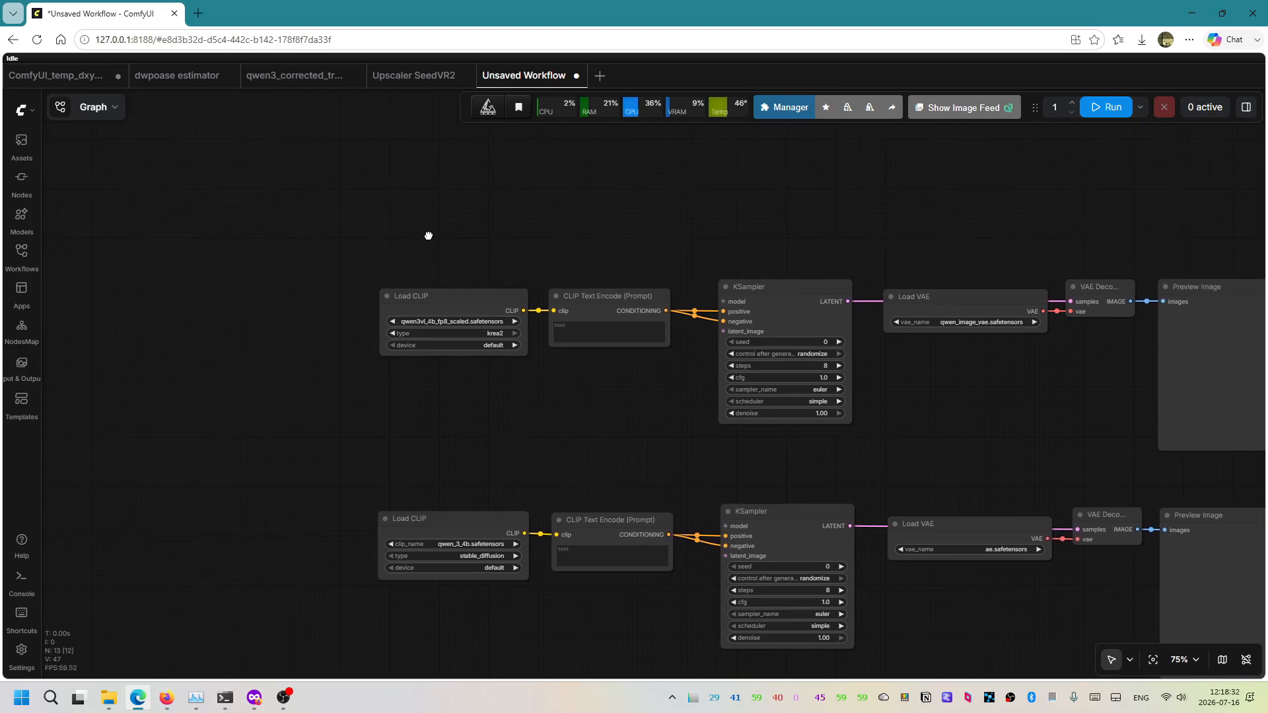
double_click(428, 237)
type("load diff")
left_click(552, 204)
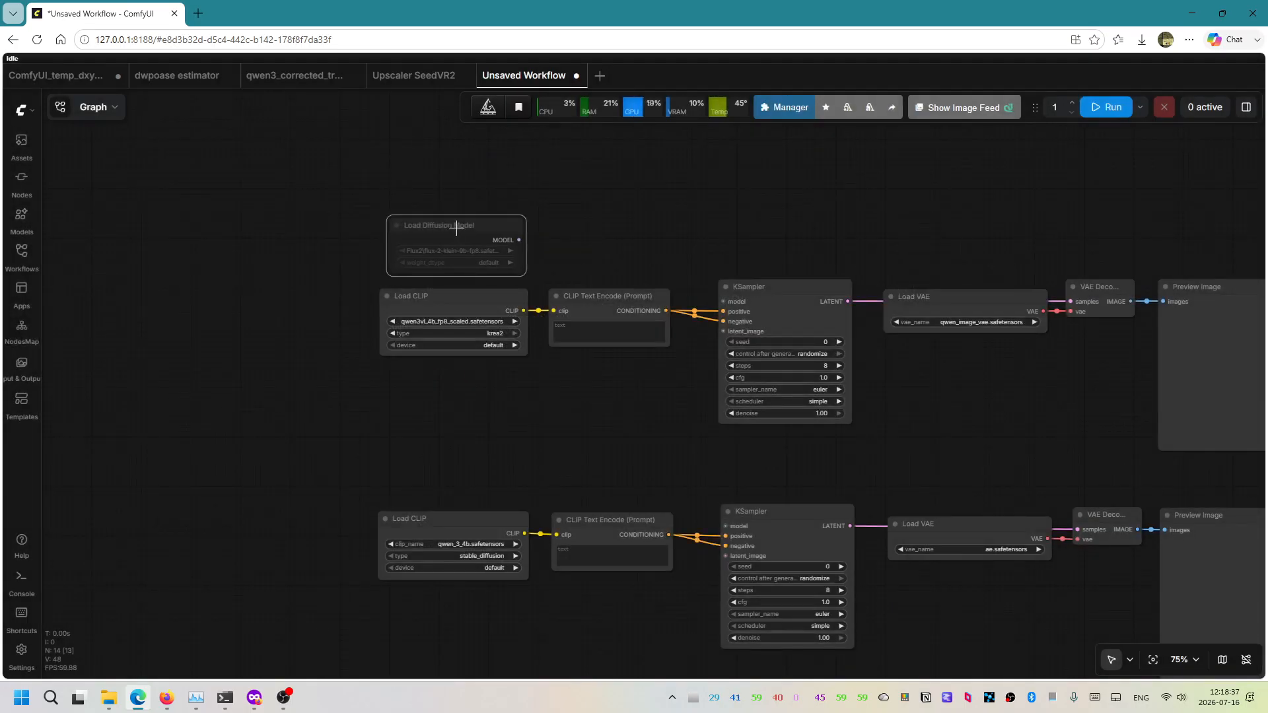
left_click(456, 227)
left_click_drag(519, 241, 724, 301)
left_click(461, 253)
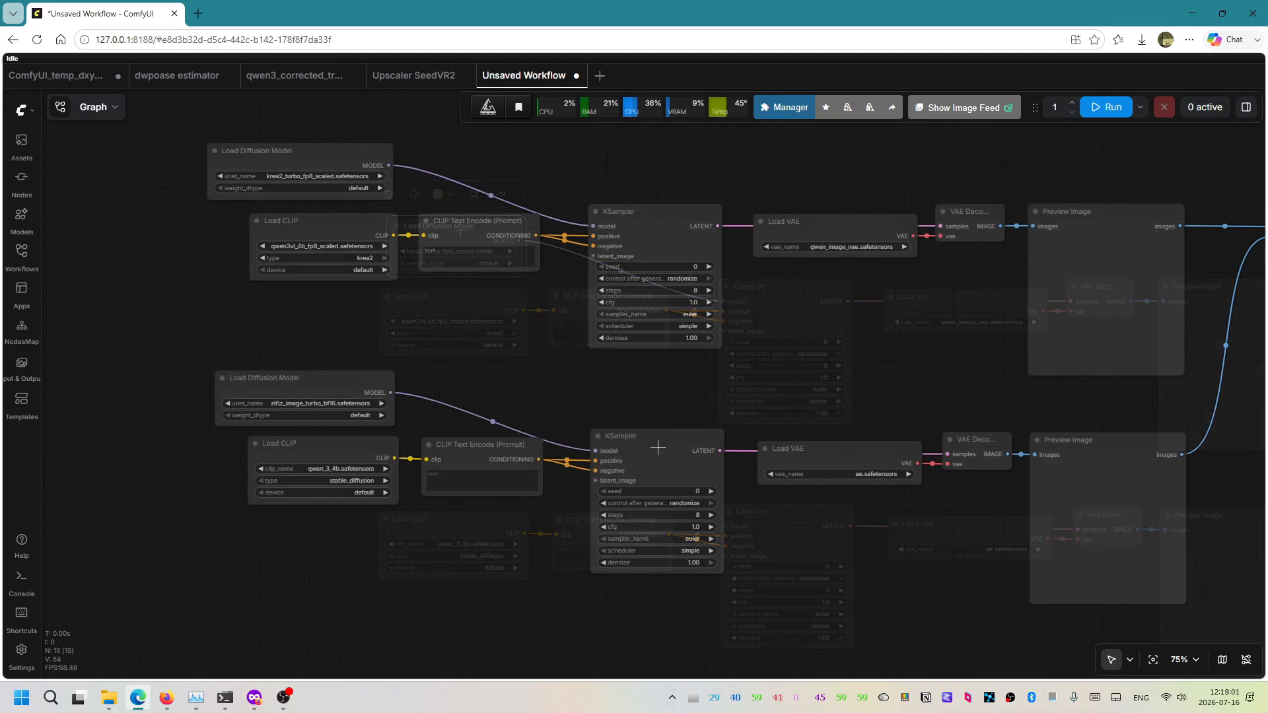
left_click(651, 445)
left_click(462, 357)
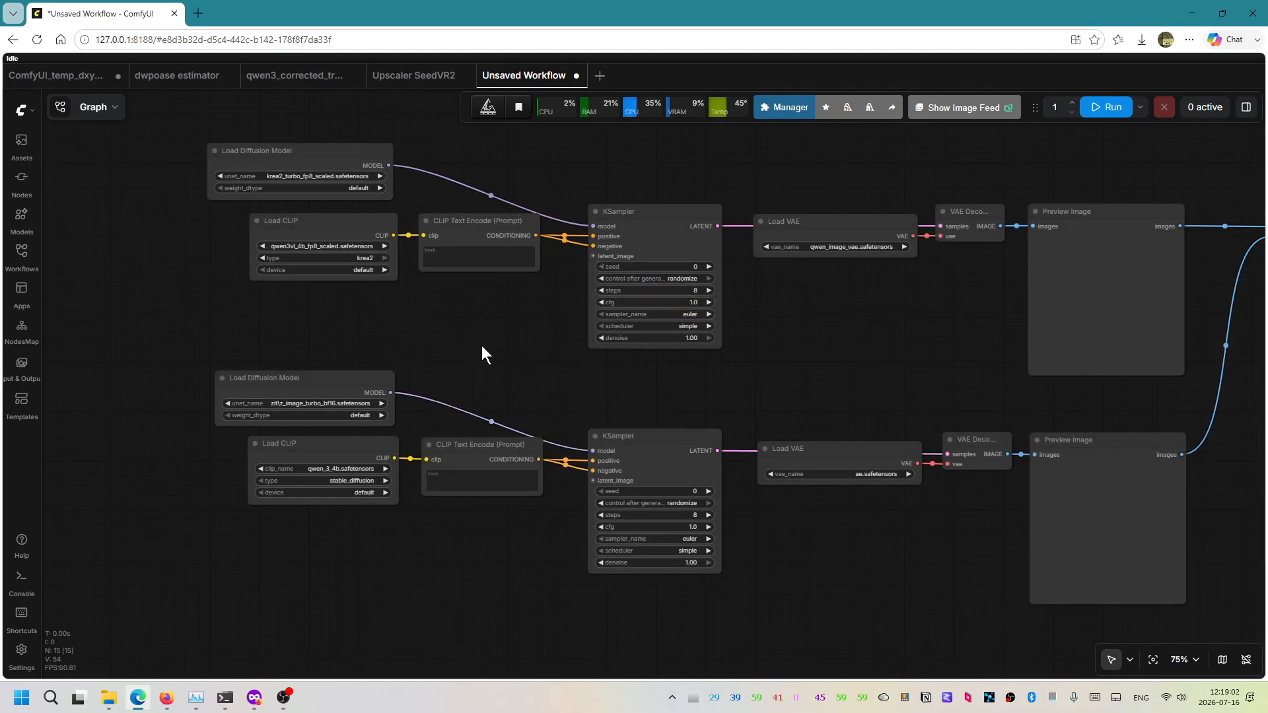
Add a CR Seed node and a 1344 x 1344 Empty Latent Image node in the free space before the loaders
left_click_drag(482, 355, 711, 362)
double_click(347, 327)
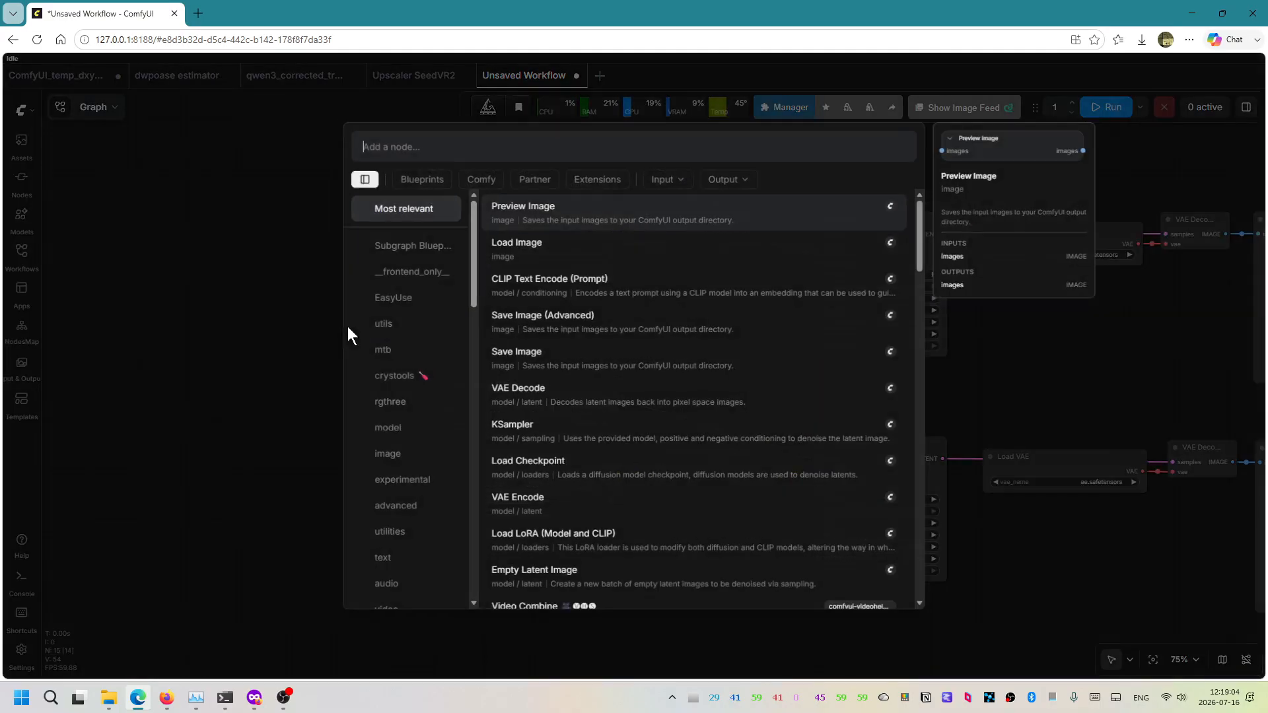
type("seed")
left_click(522, 502)
left_click(329, 307)
double_click(255, 398)
left_click(556, 587)
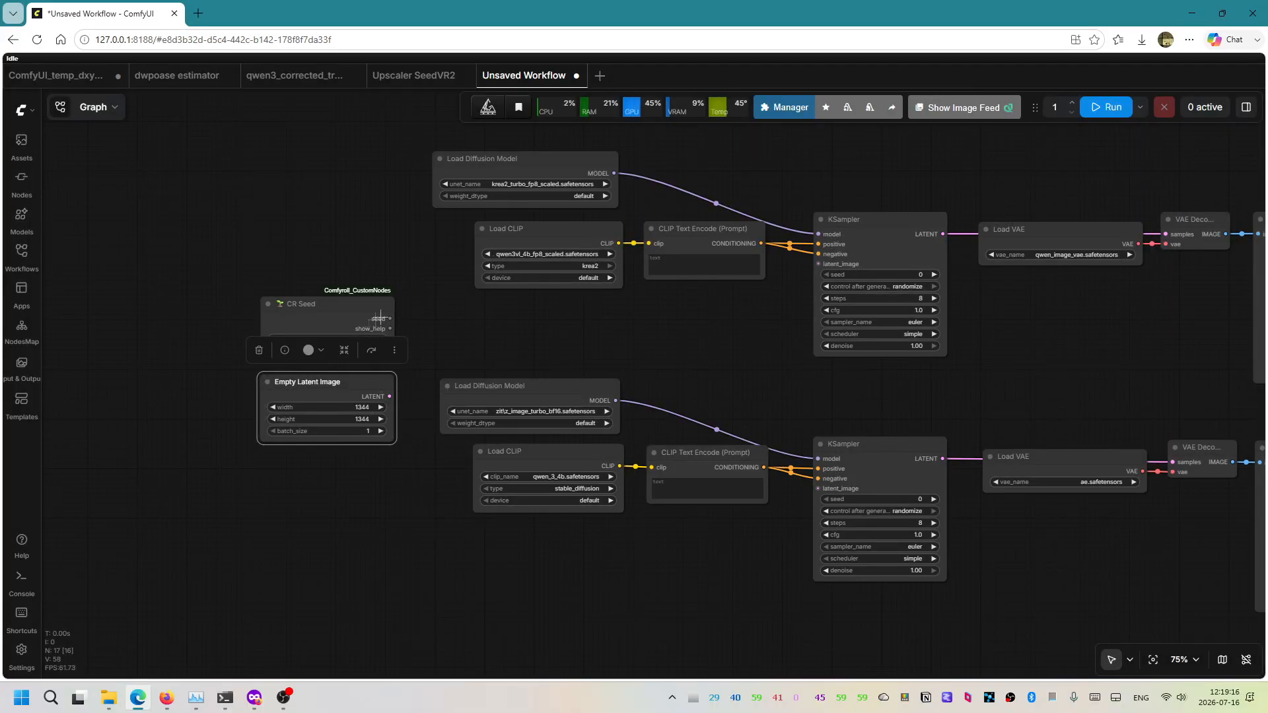
Connect the CR Seed output to both KSamplers' seed inputs and the Empty Latent Image output to both latent_image inputs
left_click(394, 319)
left_click_drag(392, 319, 819, 275)
left_click_drag(391, 319, 818, 499)
left_click_drag(390, 397, 816, 270)
left_click_drag(390, 396, 819, 264)
left_click_drag(390, 397, 819, 495)
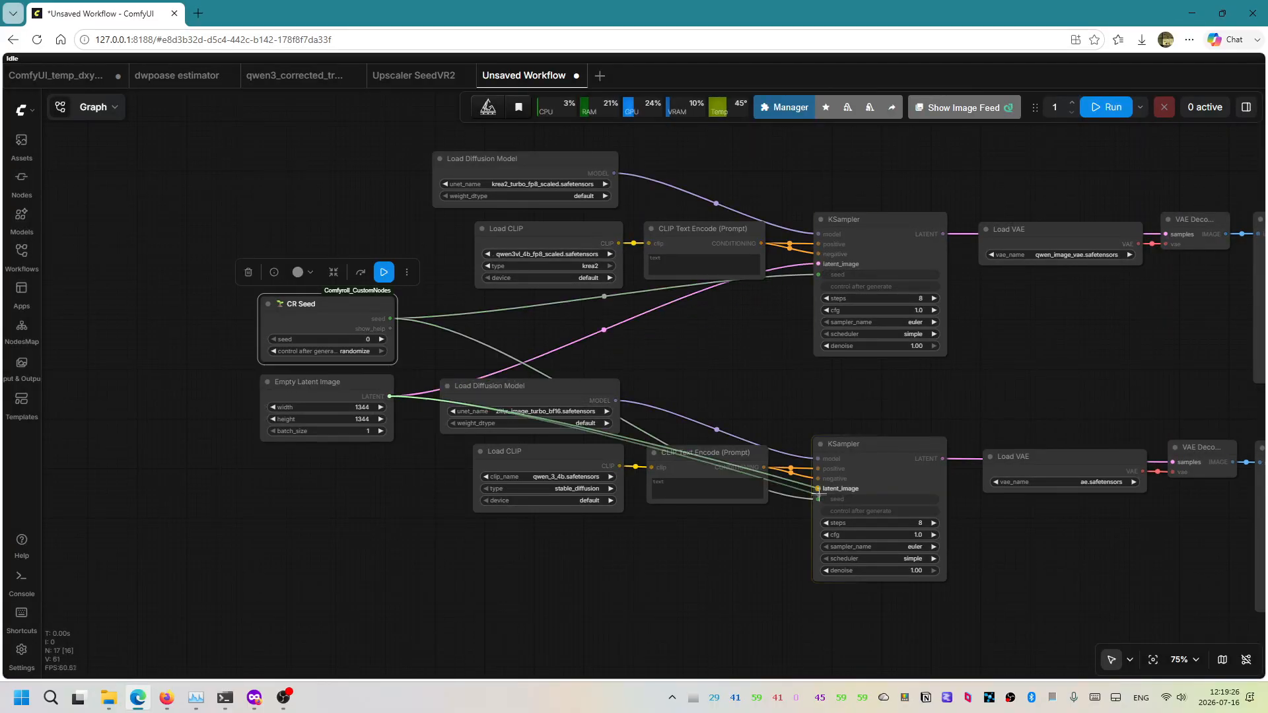
Rename the Text Multiline node as Prompt and color it, the CR Seed and the Empty Latent Image nodes green
right_click(312, 311)
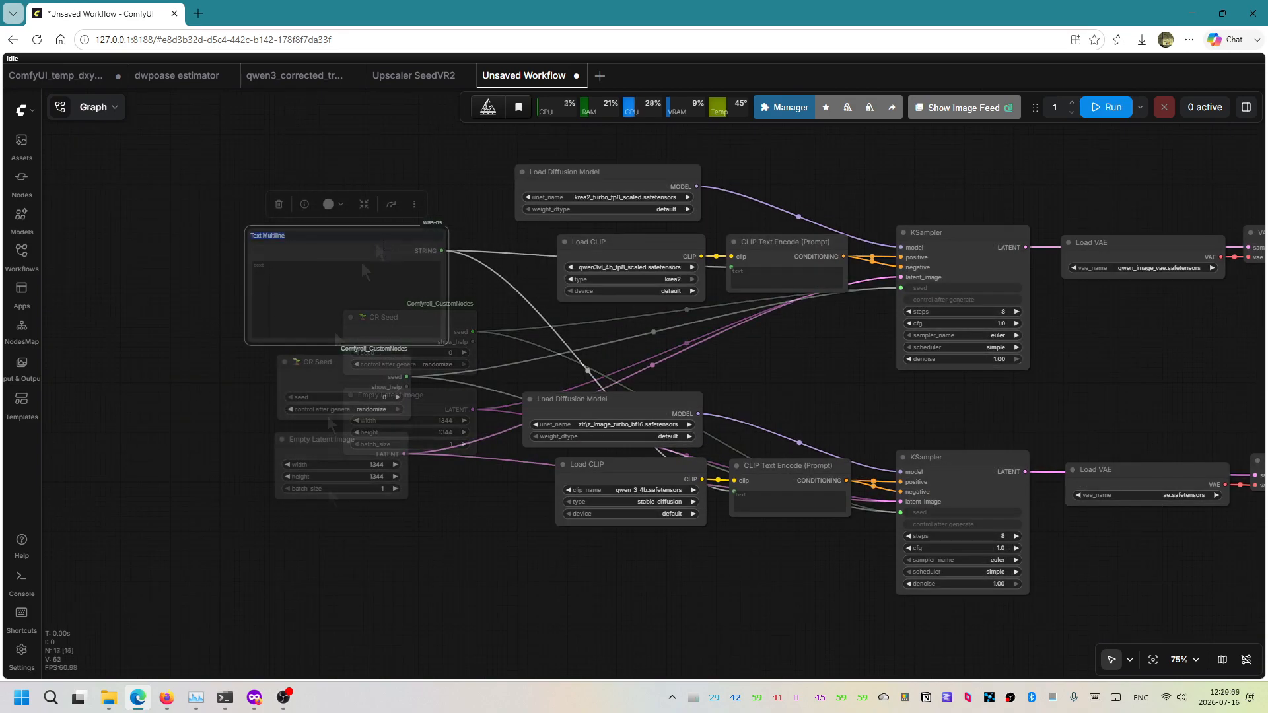
key("Return")
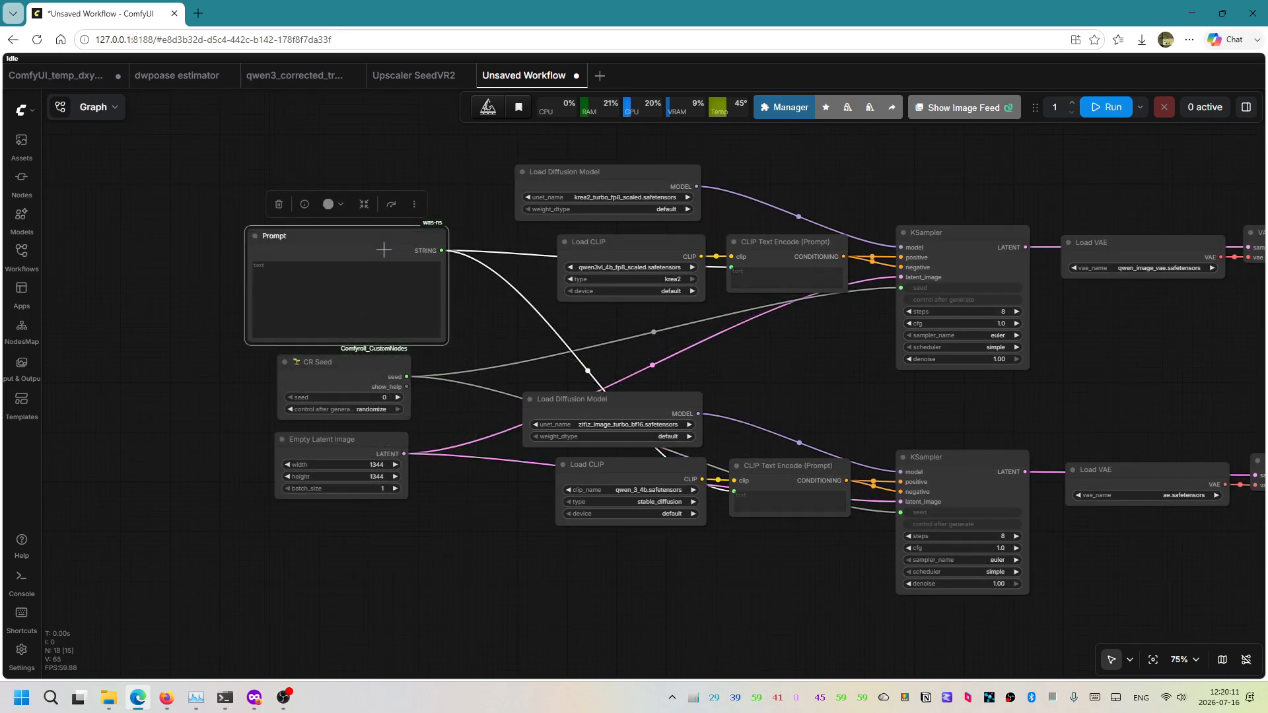
left_click(366, 364, "shift")
left_click(345, 442, "shift")
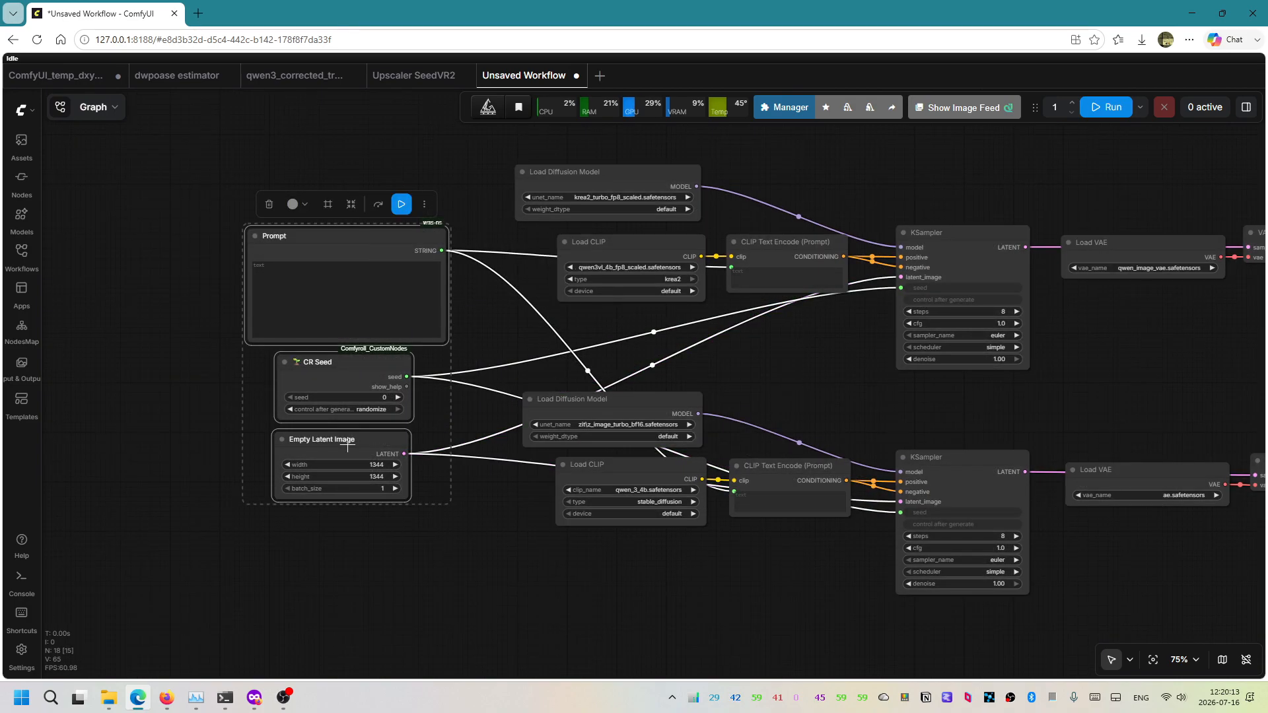
right_click(345, 441)
left_click(433, 403)
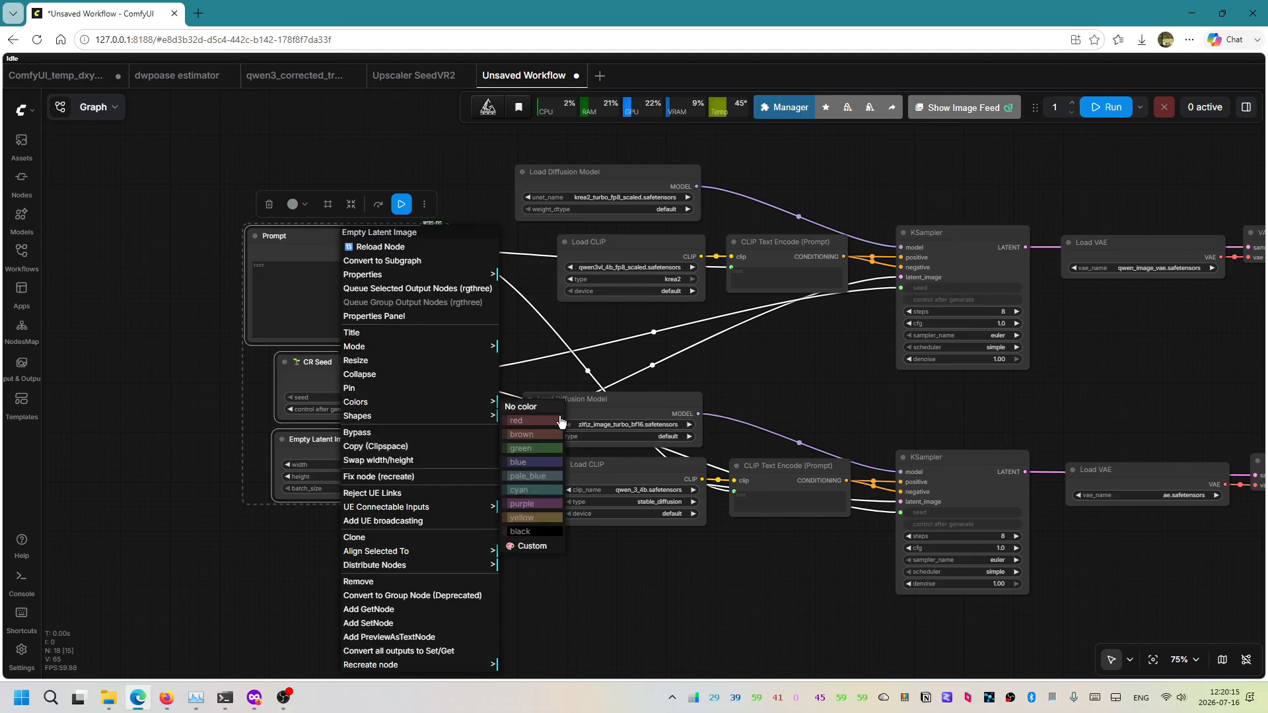
left_click(554, 454)
scroll(628, 373, "down", 1)
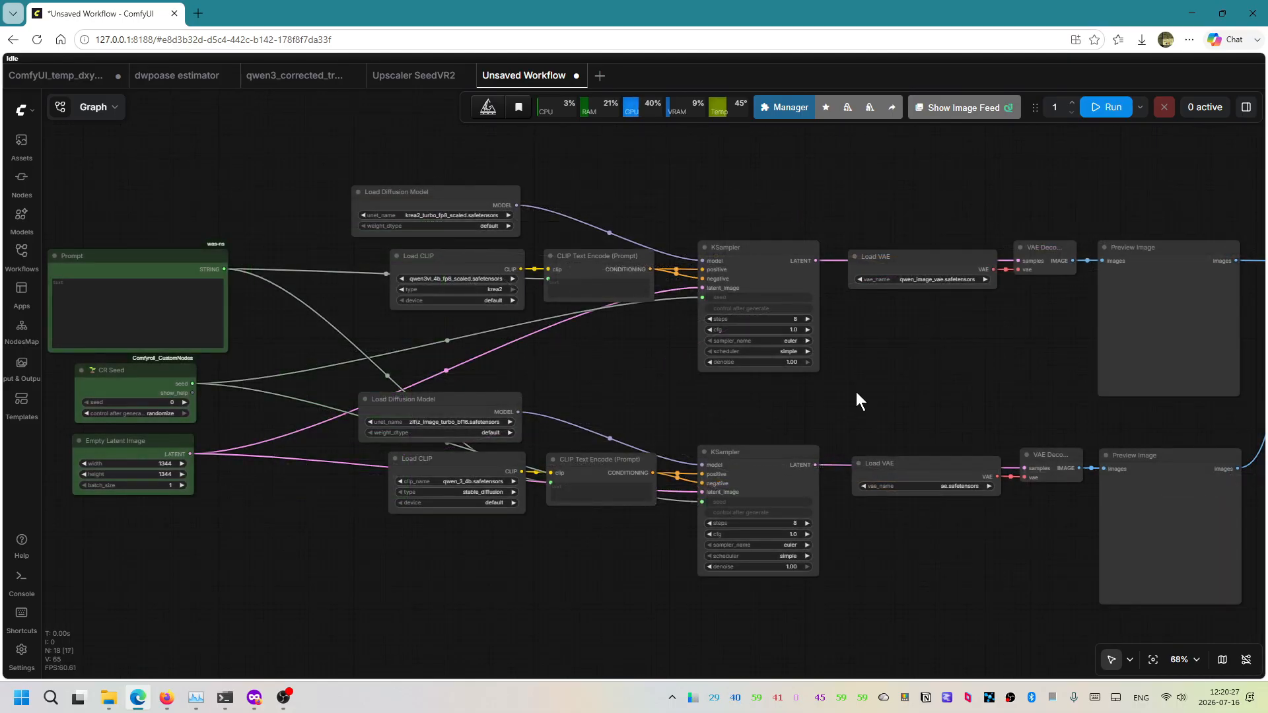
scroll(857, 393, "down", 1)
left_click_drag(970, 387, 580, 387)
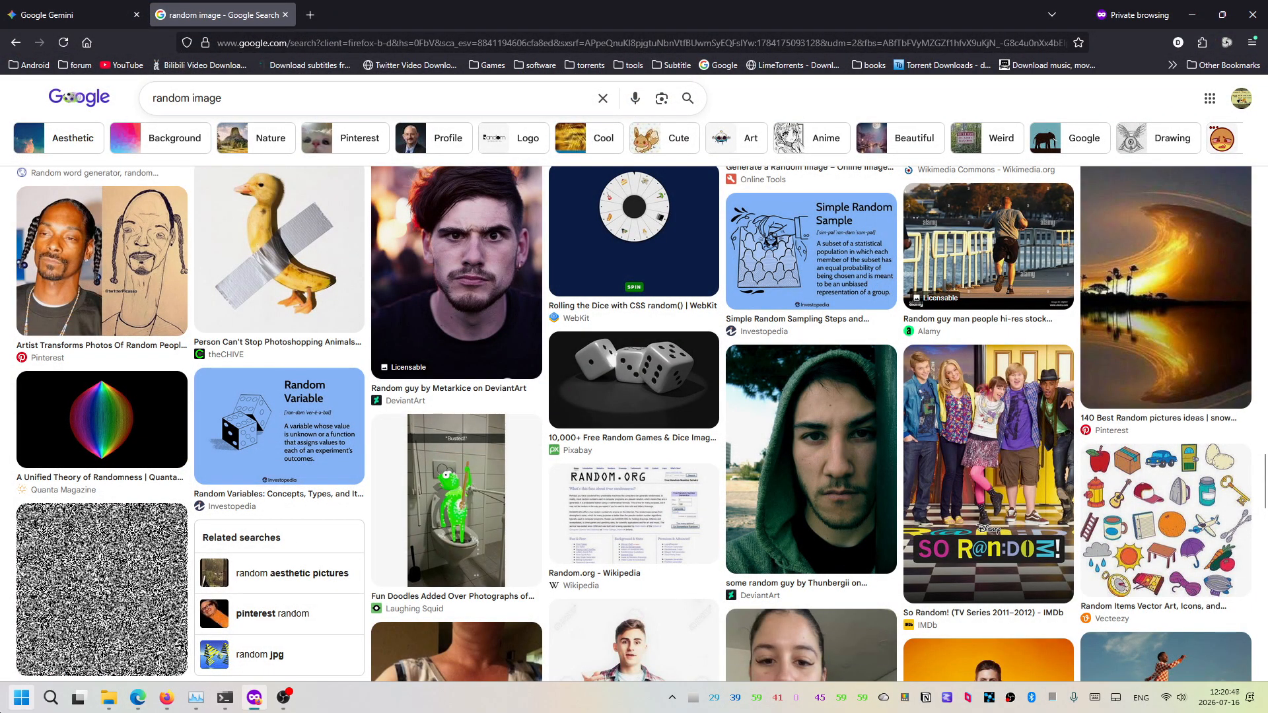
Capture the wave-shaped sunset cloud picture from the Google image results with the Snipping Tool
left_click(21, 698)
left_click(127, 429)
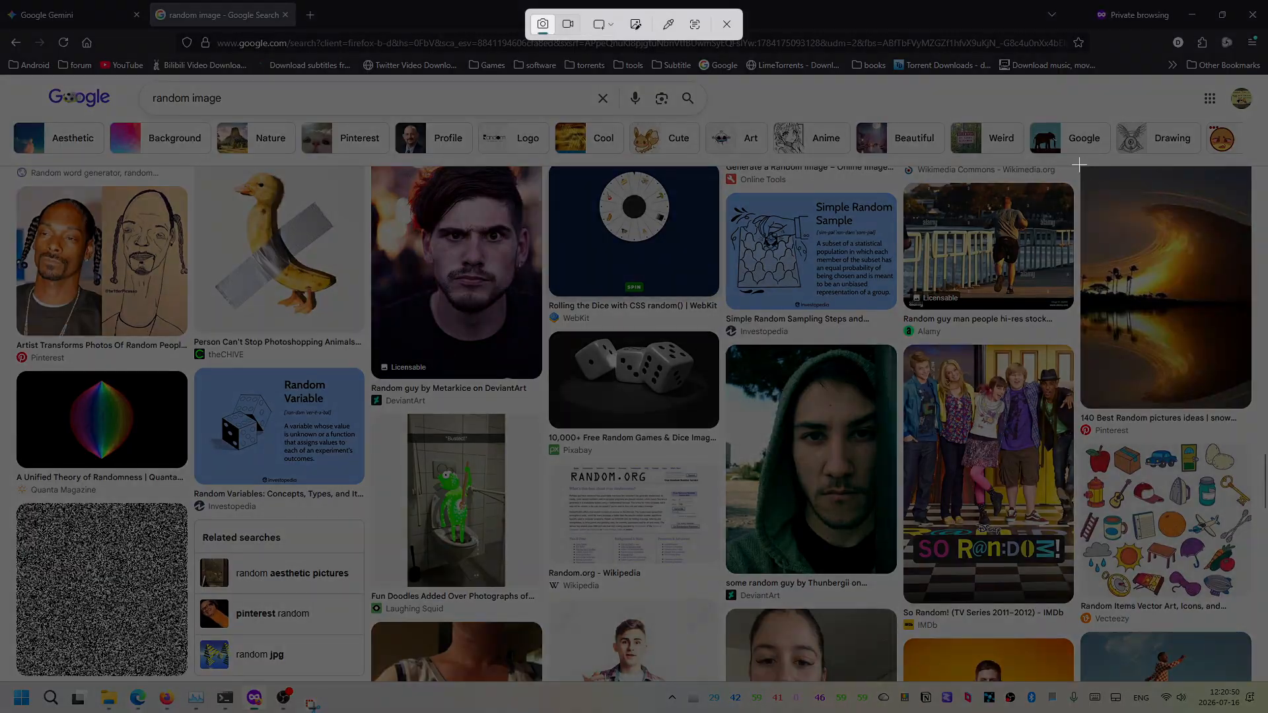
left_click_drag(1082, 167, 1250, 408)
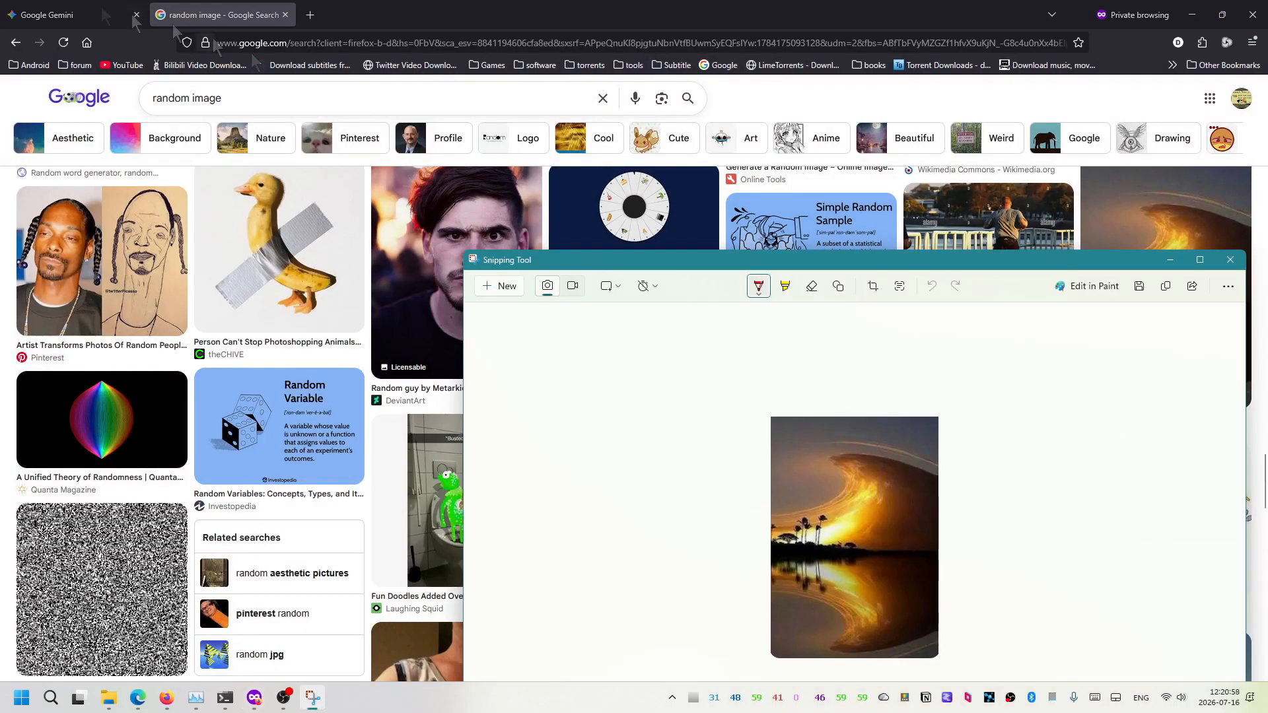
Switch to Google Gemini and submit "describe this image" together with the captured picture
left_click(73, 14)
type("describe this image")
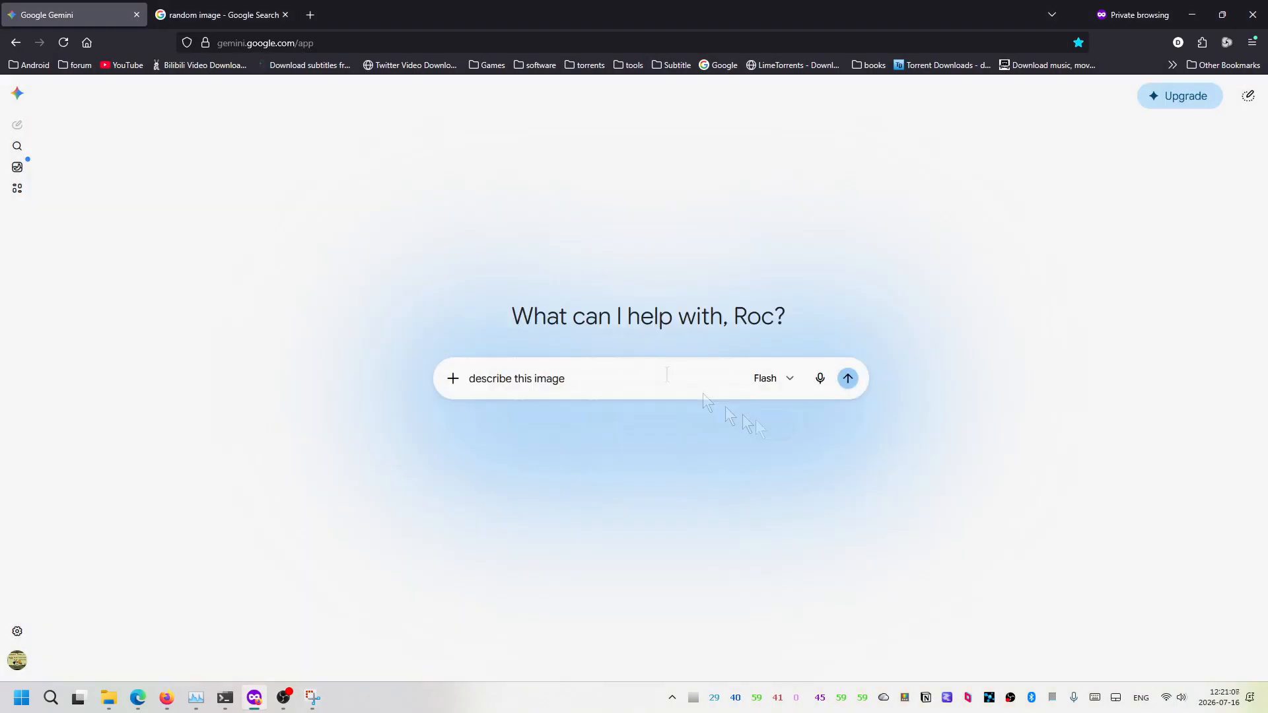
key("ctrl+v")
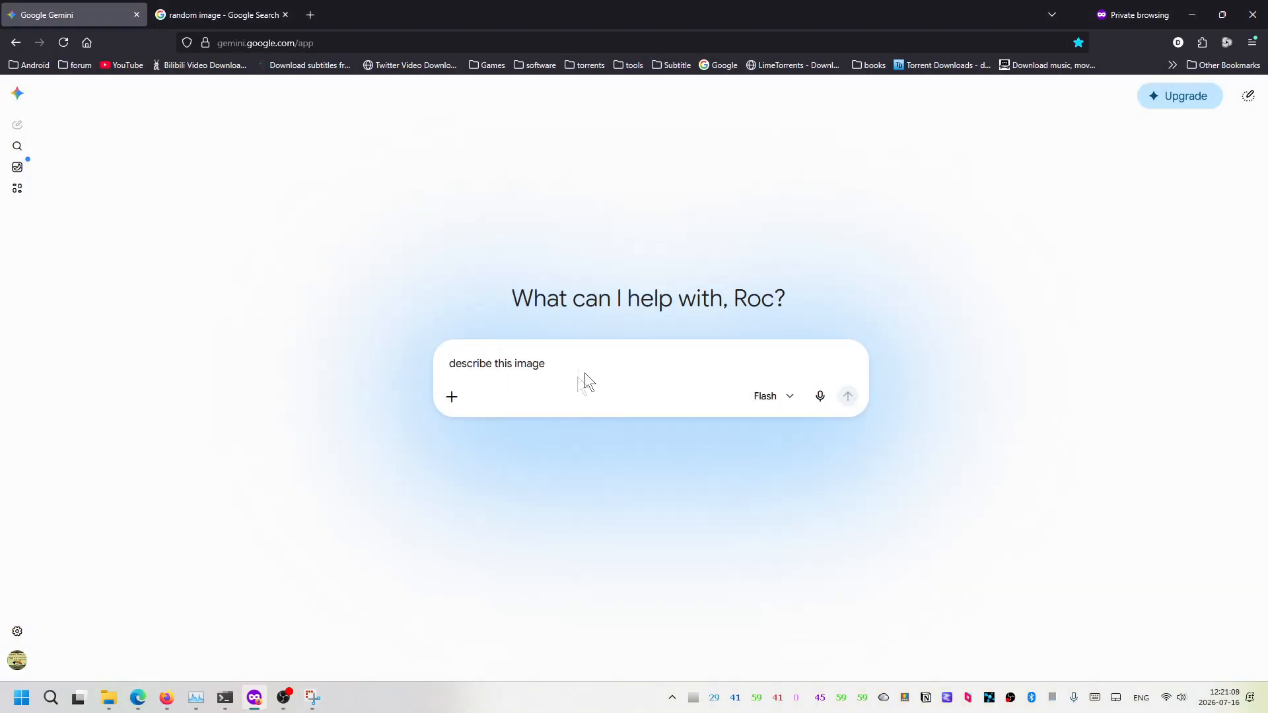
left_click(847, 436)
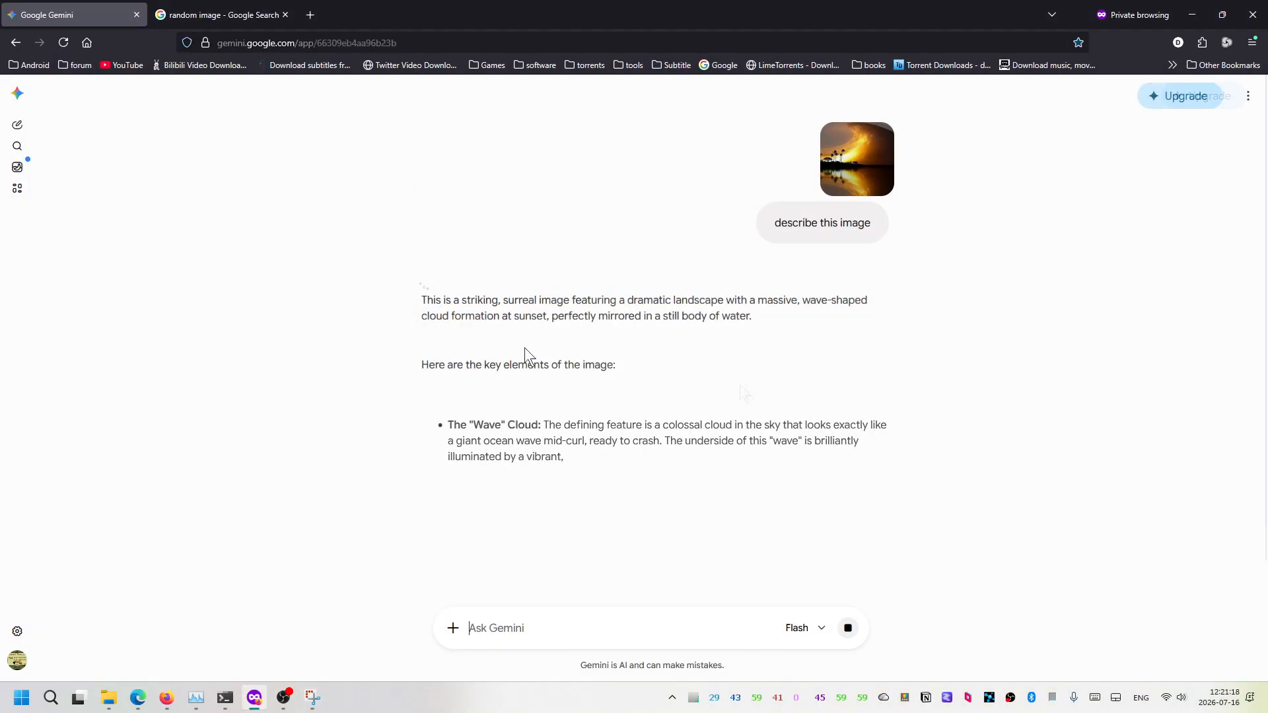
Copy Gemini's full image description into the Prompt node in ComfyUI and run the workflow
left_click_drag(422, 214, 807, 538)
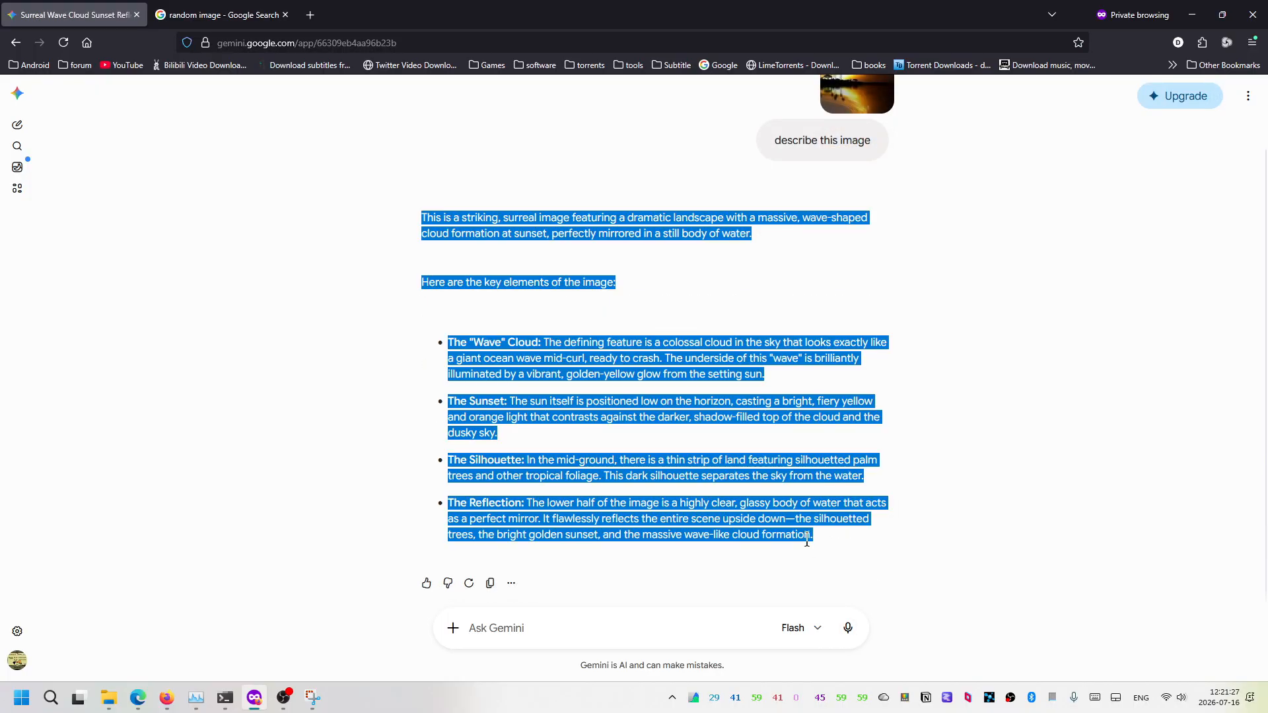
left_click(140, 699)
left_click(223, 323)
key("ctrl+v")
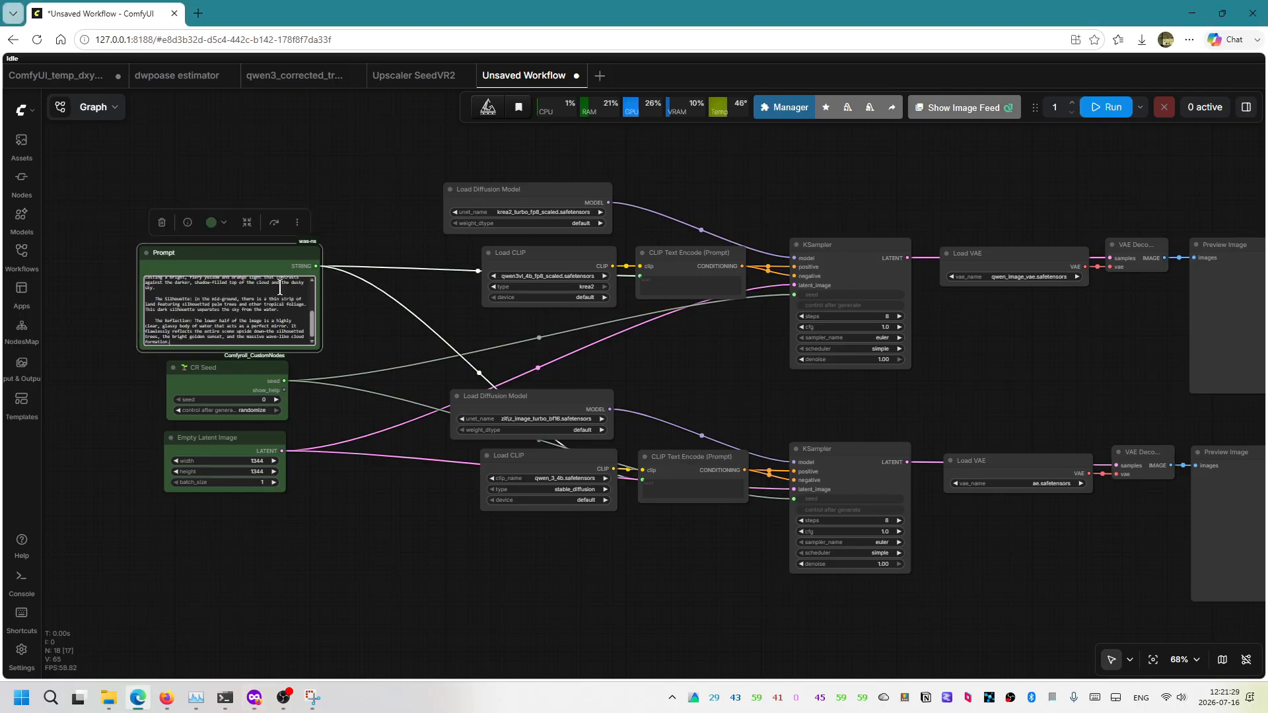
left_click(1106, 107)
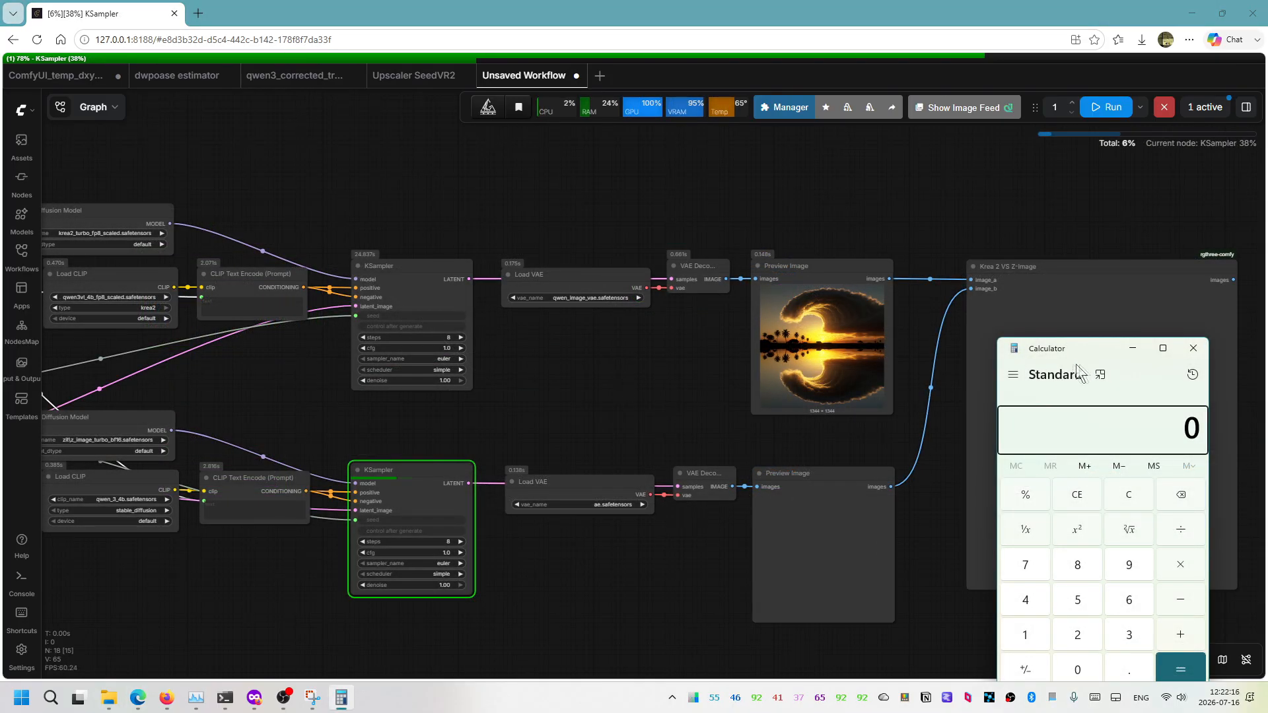
Divide the Krea 2 KSampler time by the Z-Image one in Calculator, 24.837 ÷ 18.792, keeping the window beside the nodes
left_click_drag(1085, 350, 1081, 338)
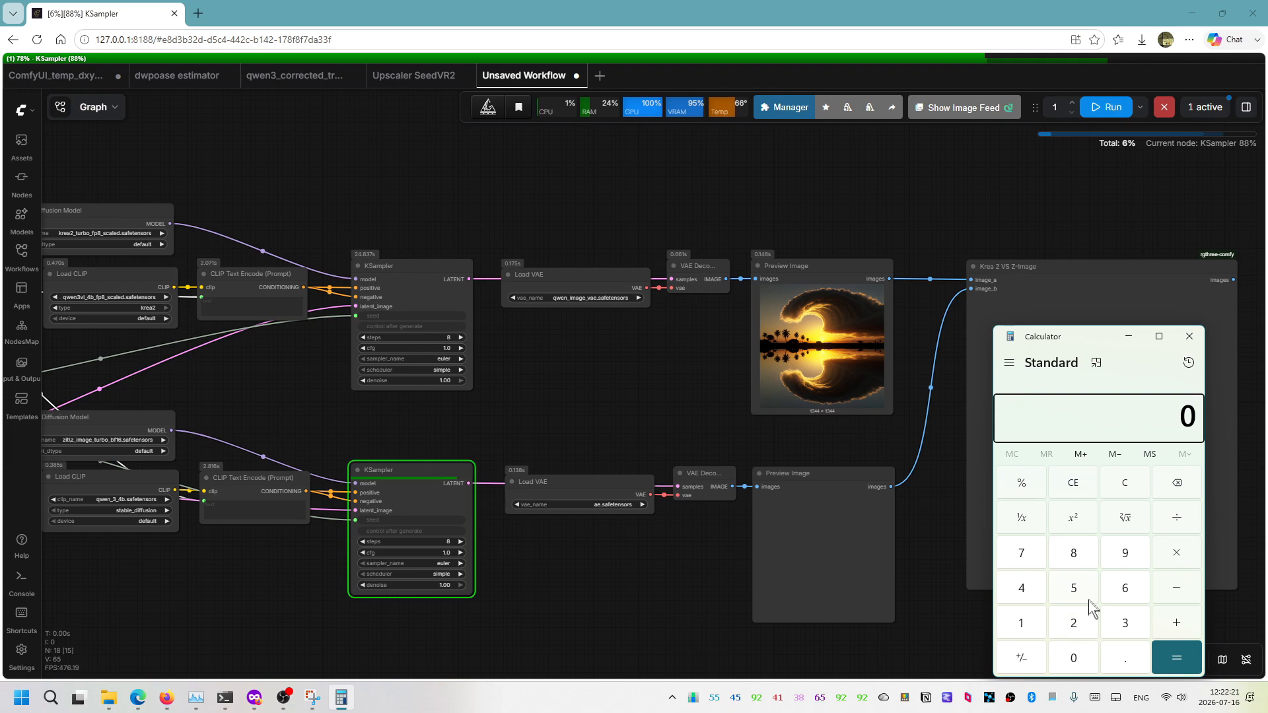
left_click(1075, 623)
type("4")
left_click(1116, 652)
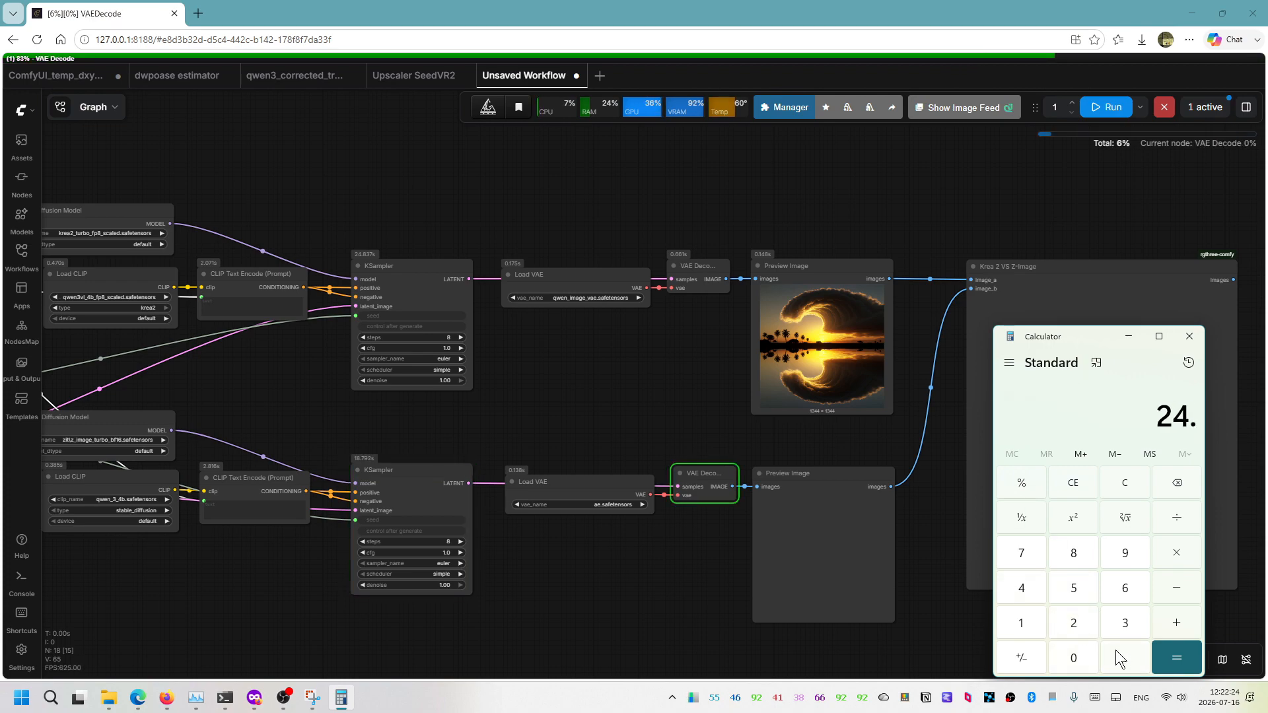
left_click(1087, 555)
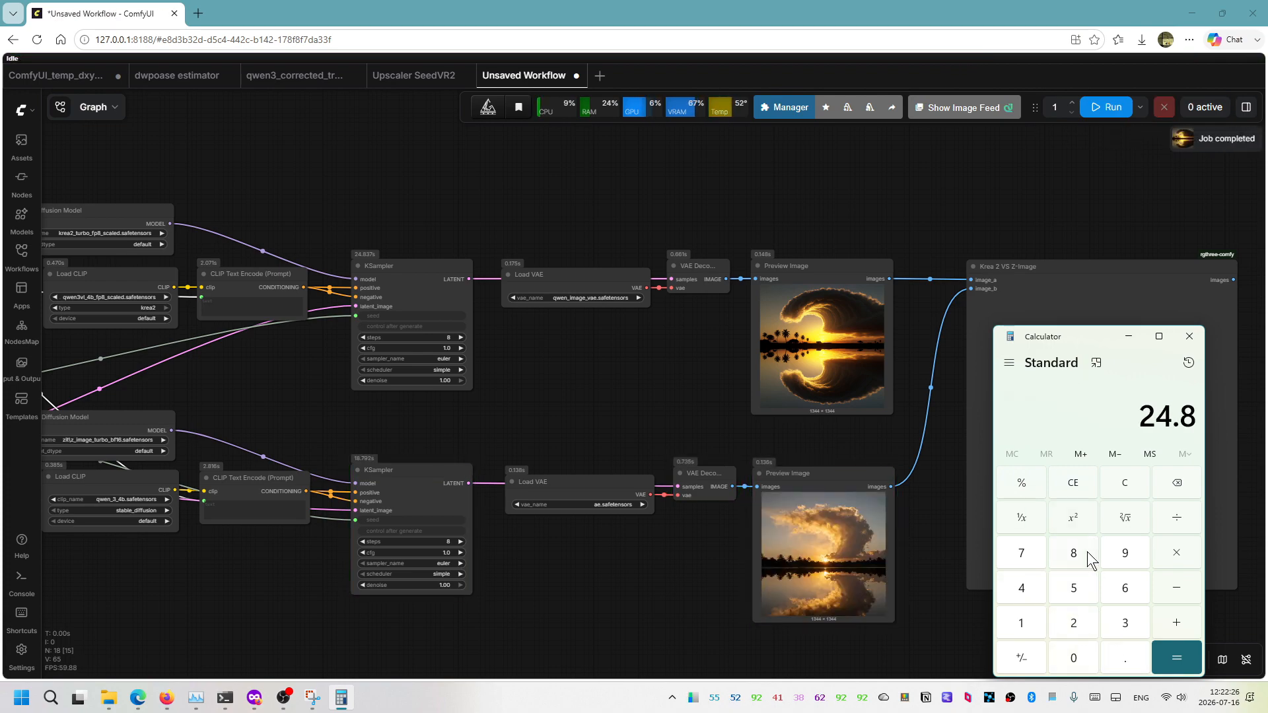
left_click(1115, 630)
left_click(1040, 539)
left_click(1170, 522)
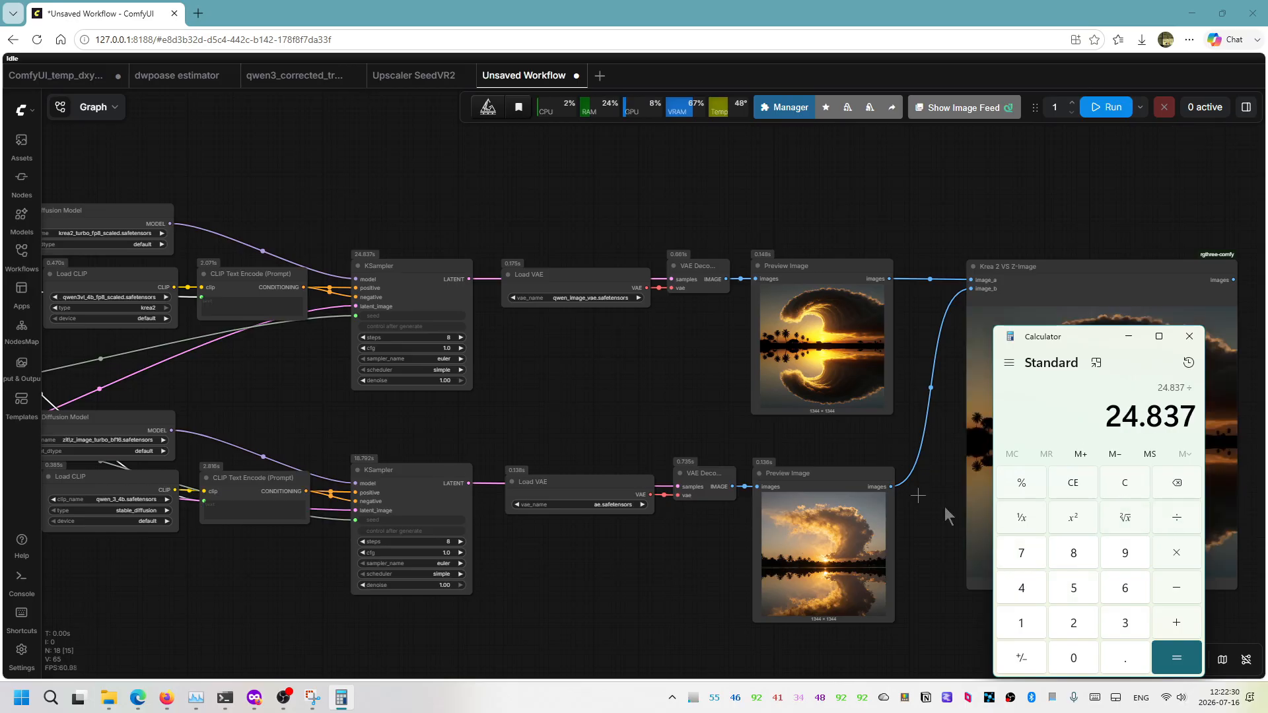
left_click(1032, 626)
left_click(1074, 560)
left_click(1126, 659)
left_click(1024, 554)
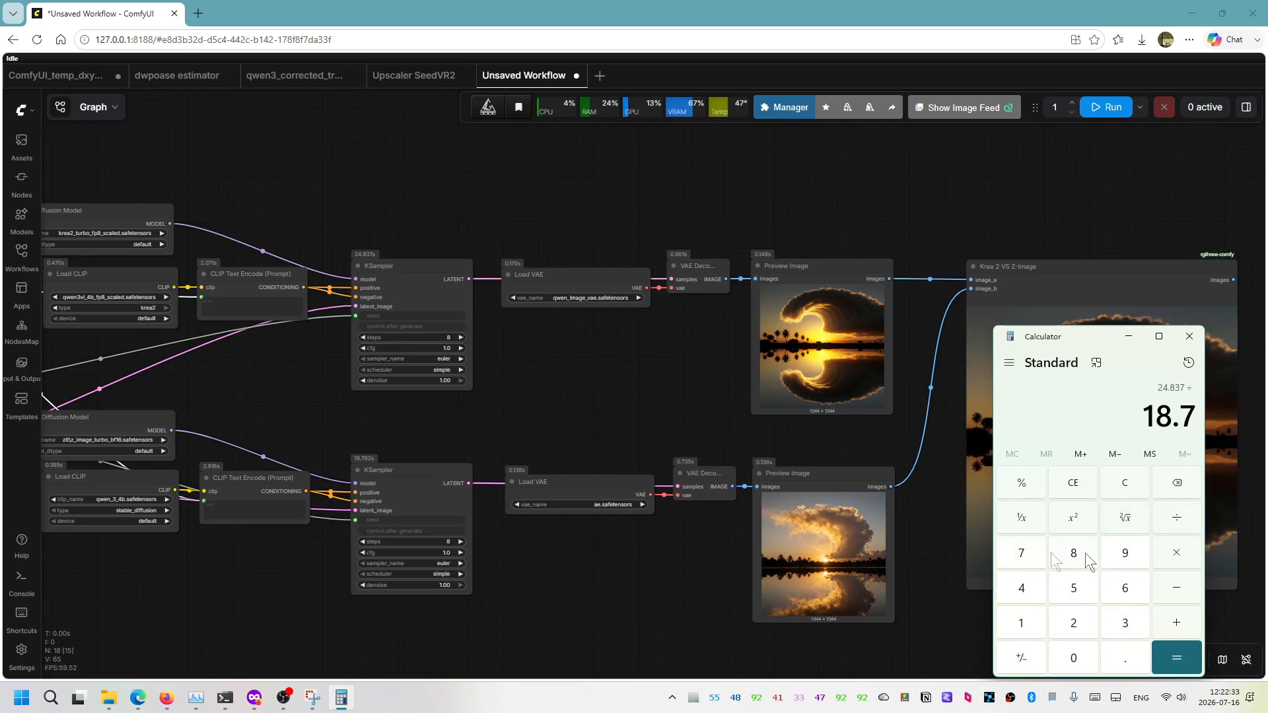
left_click(1126, 555)
left_click(1073, 623)
left_click(1177, 658)
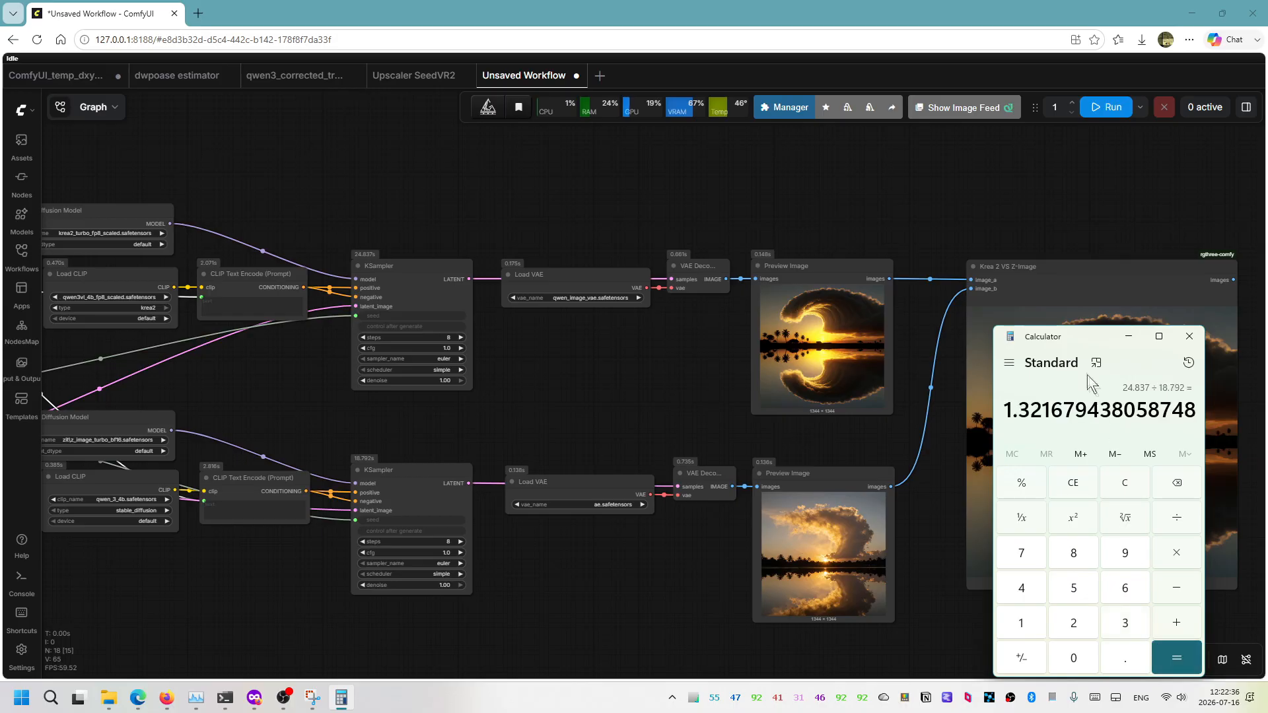
left_click_drag(1093, 337, 584, 332)
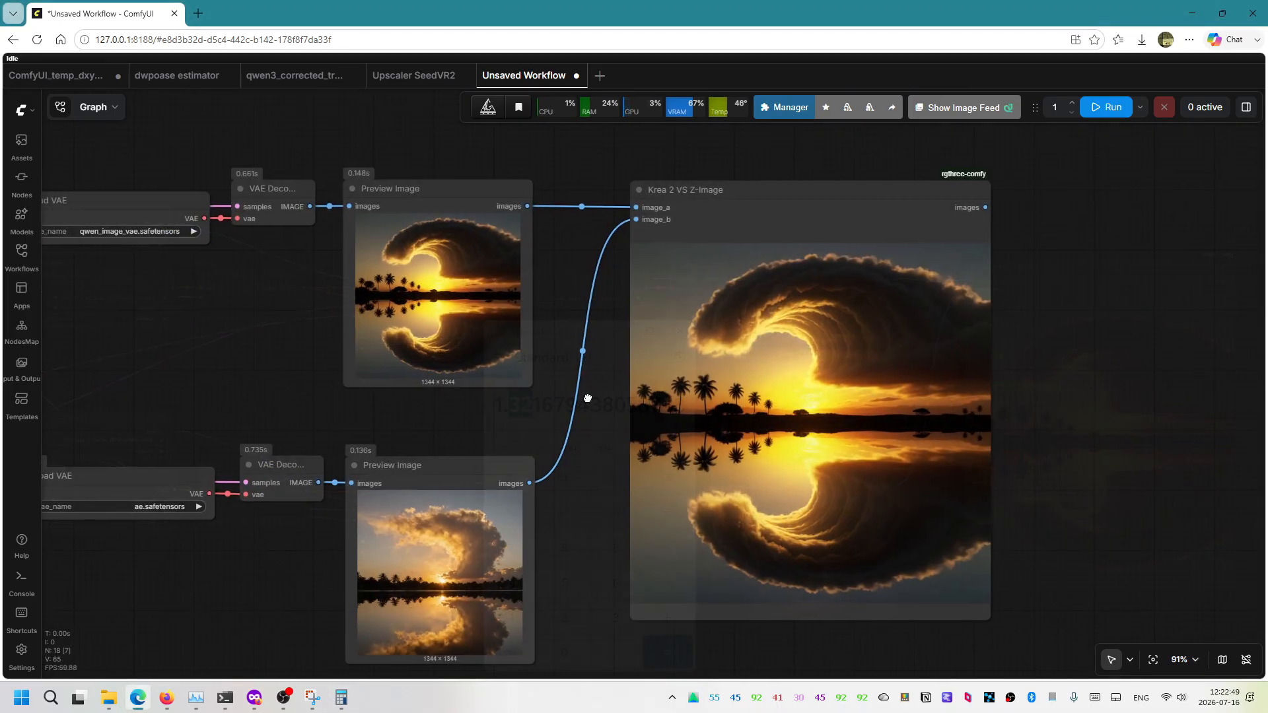
Run the comparison workflow again in ComfyUI with the same prompt and a randomized seed
left_click_drag(587, 397, 557, 390)
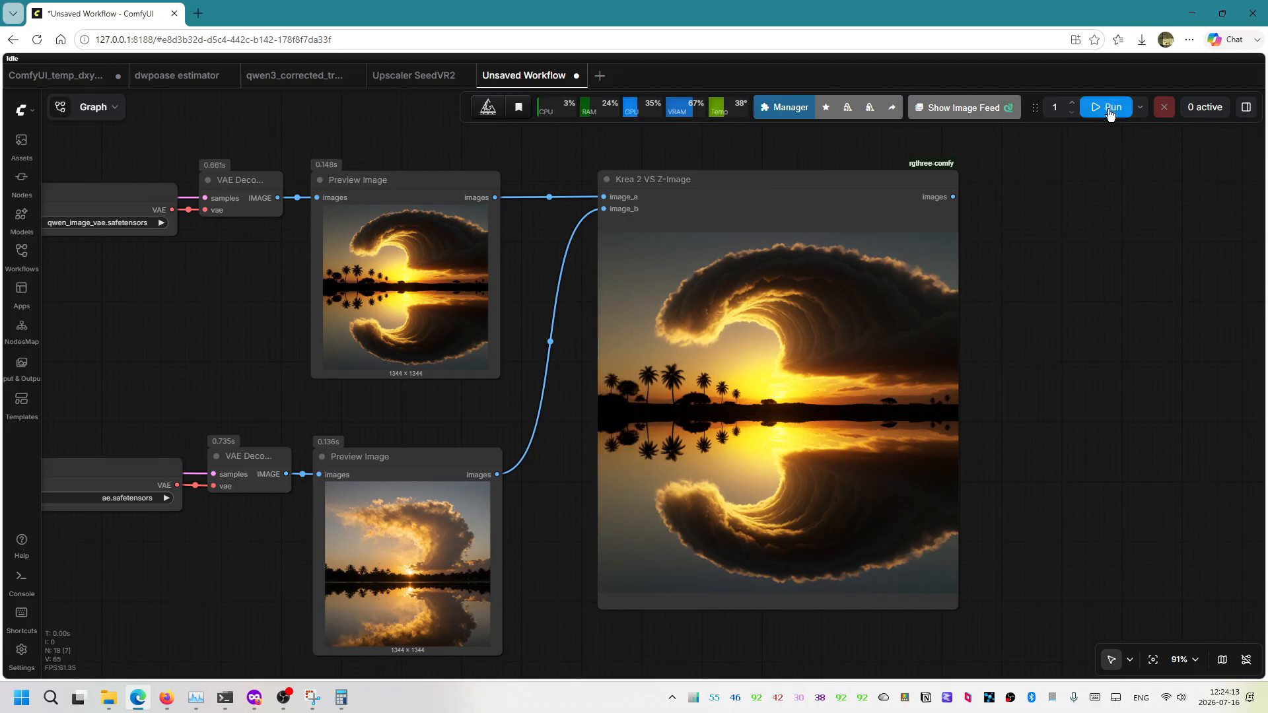
left_click(1112, 107)
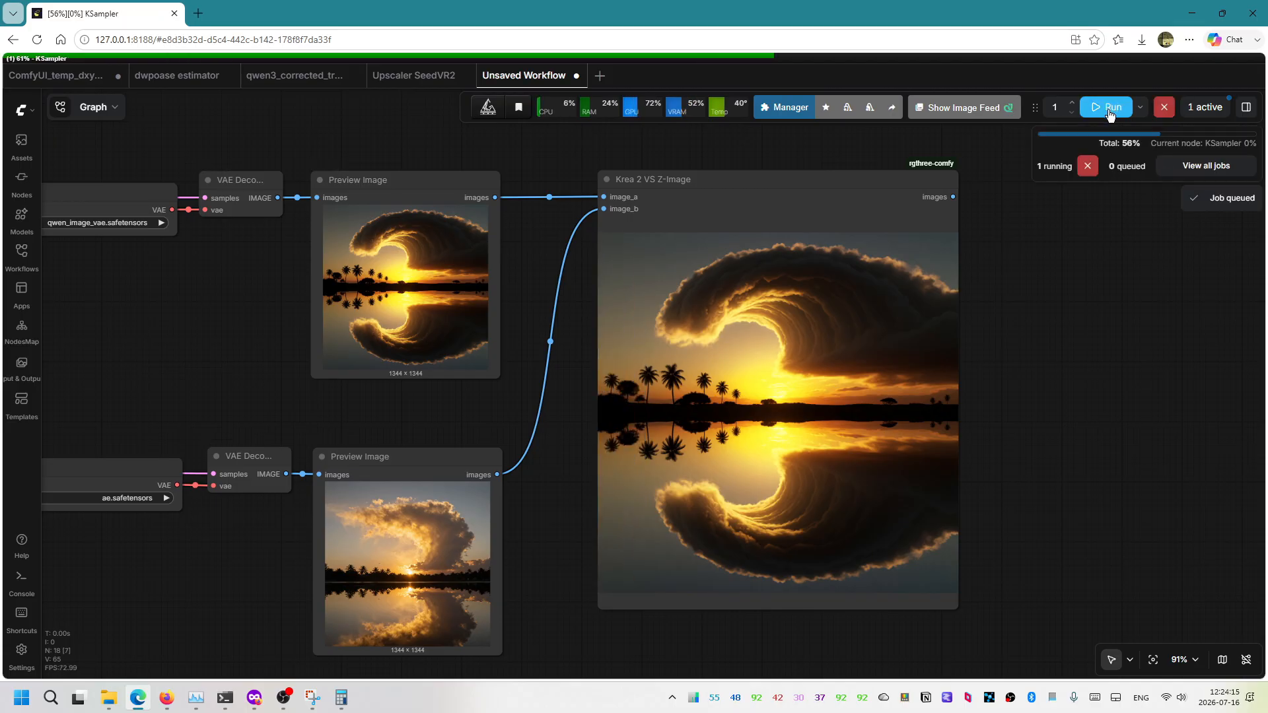
scroll(1119, 256, "down", 4)
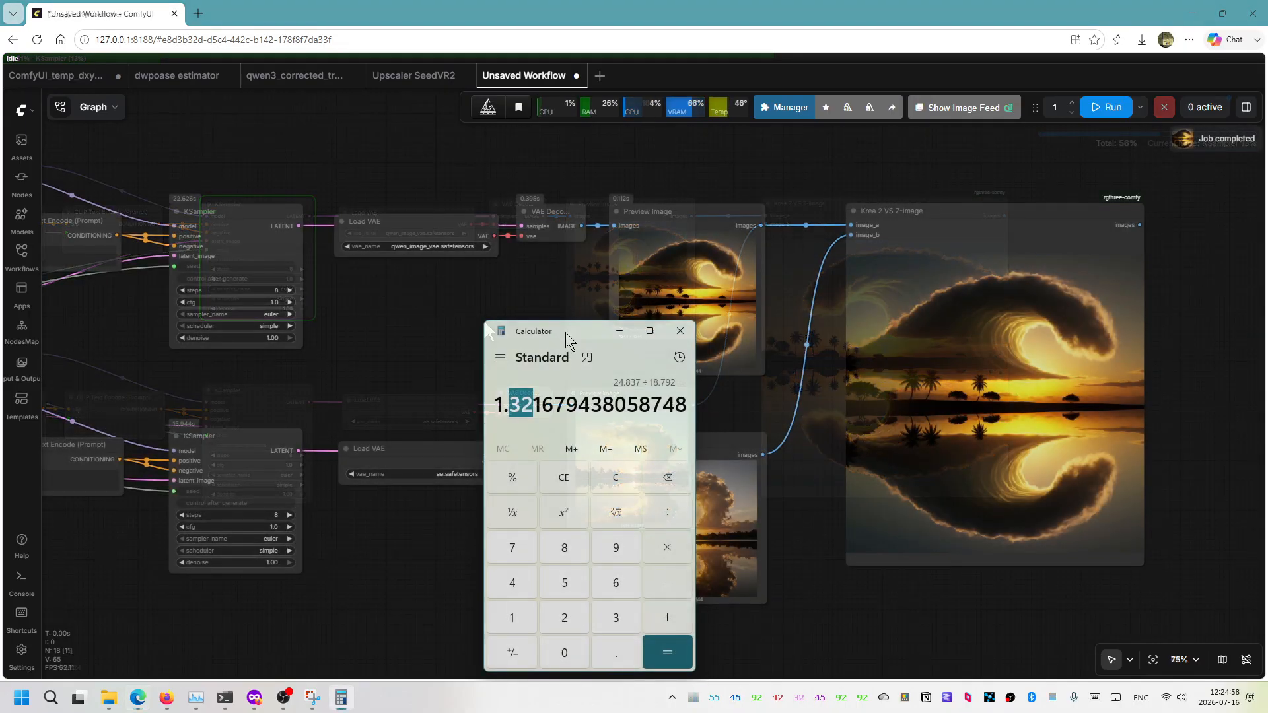
Calculate the ratio of the two KSampler times of the second run in Calculator as 22.626 ÷ 15.944
left_click_drag(566, 332, 577, 296)
left_click(565, 587)
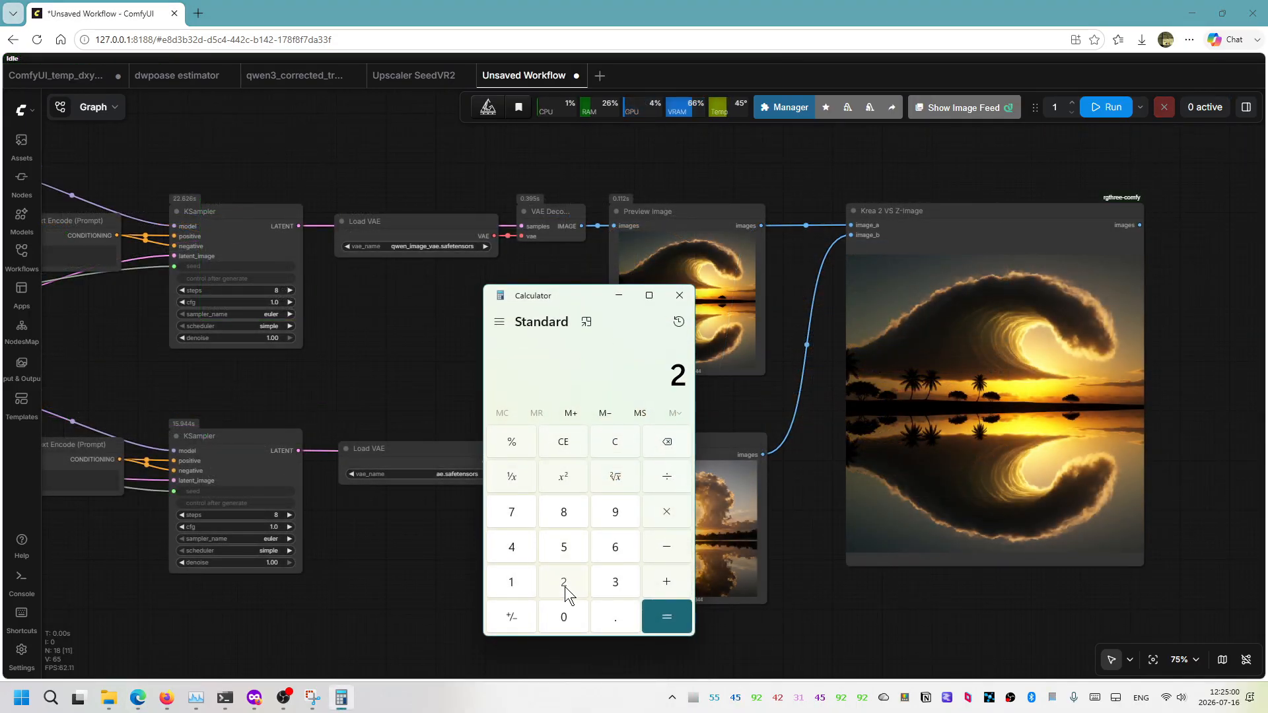
left_click(614, 619)
left_click(621, 548)
left_click(566, 584)
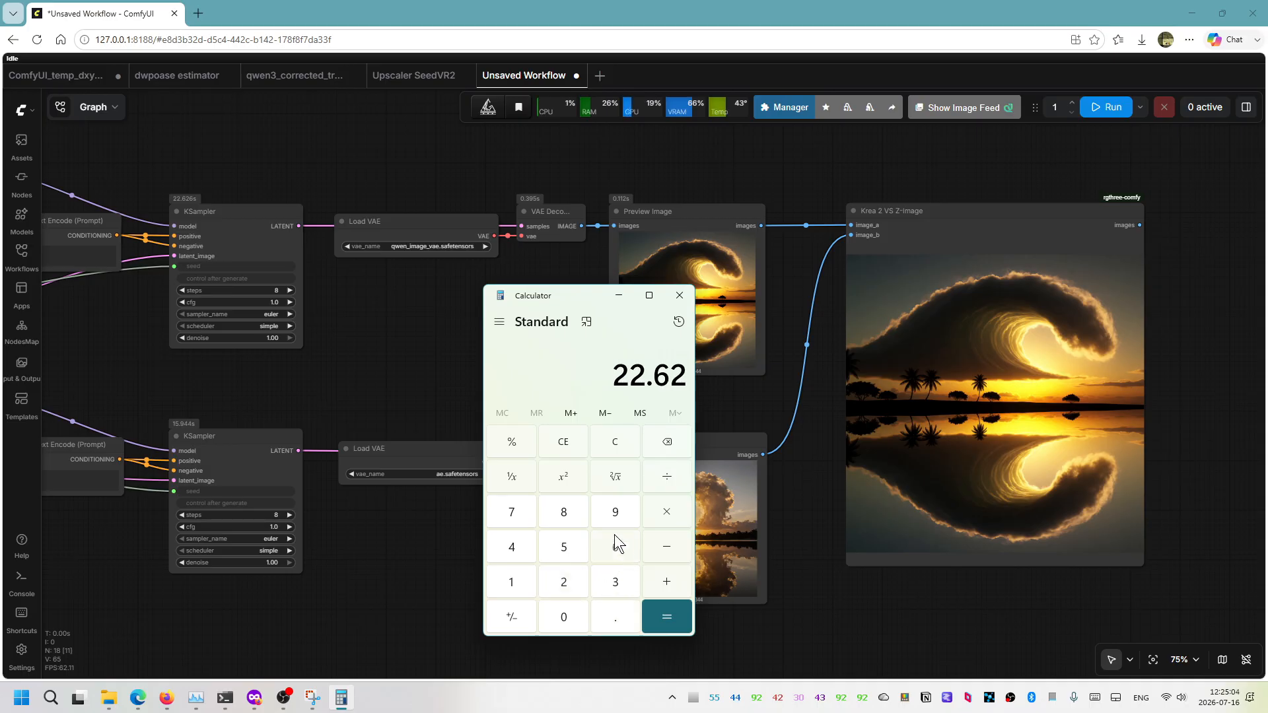
left_click(614, 540)
left_click(670, 479)
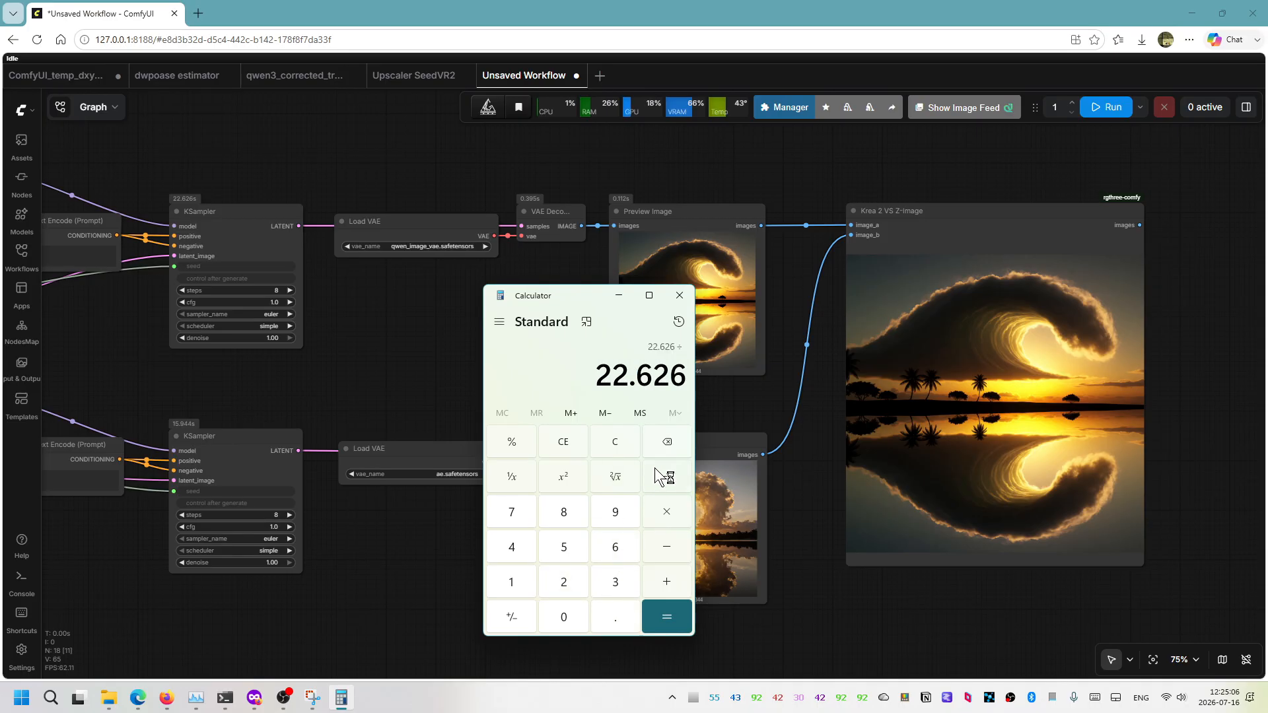
type("15.944")
key("Return")
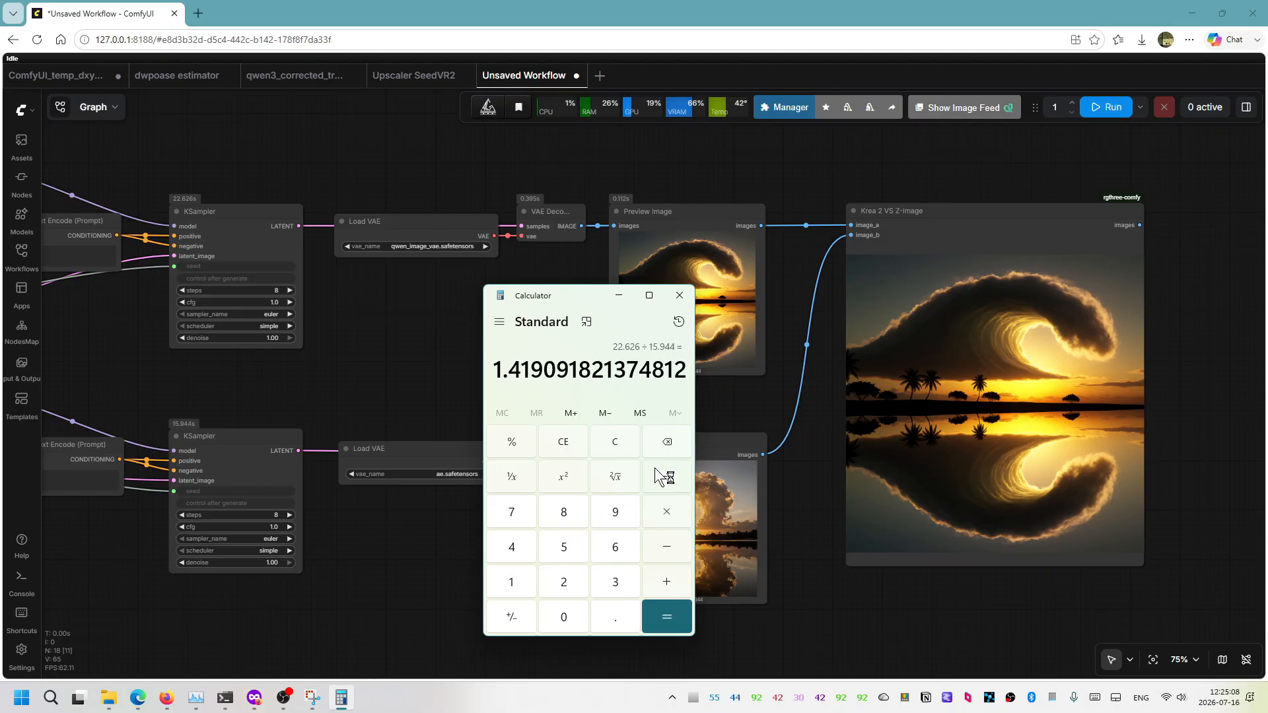
left_click_drag(506, 370, 520, 371)
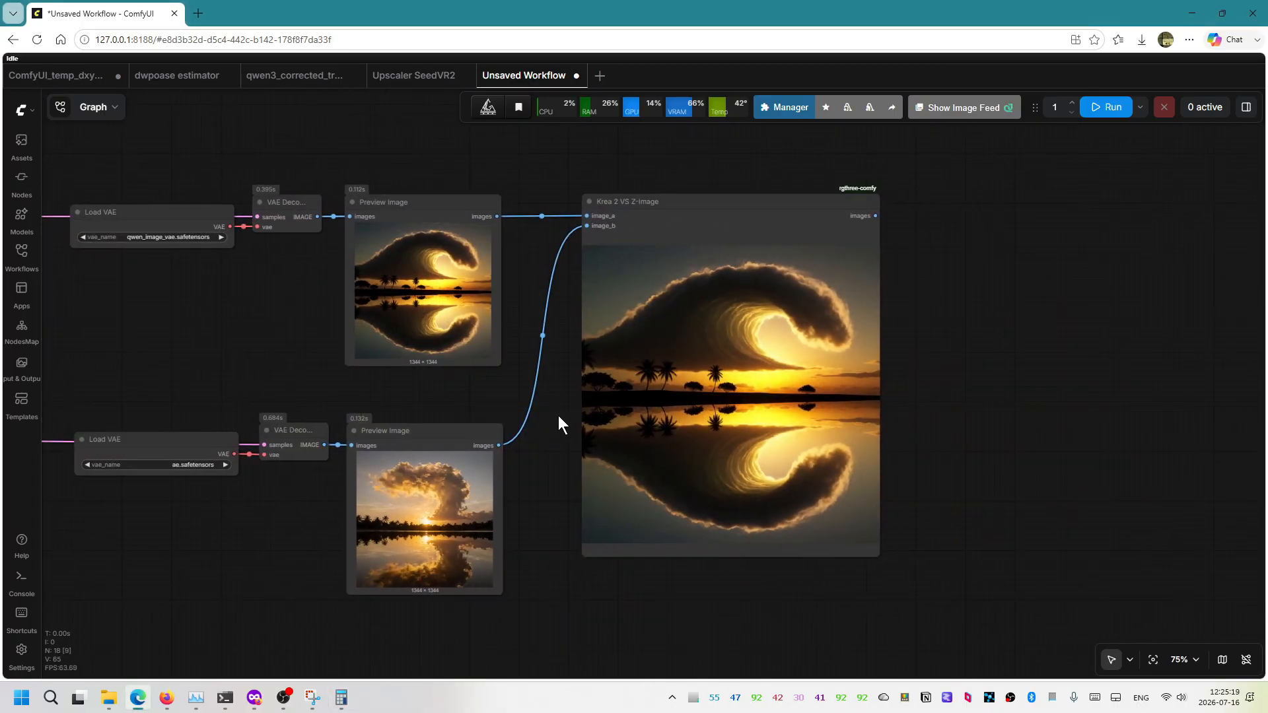
Compare the Krea 2 and Z-Image outputs with the sunset and lighting wording in the Prompt node
scroll(558, 414, "up", 3)
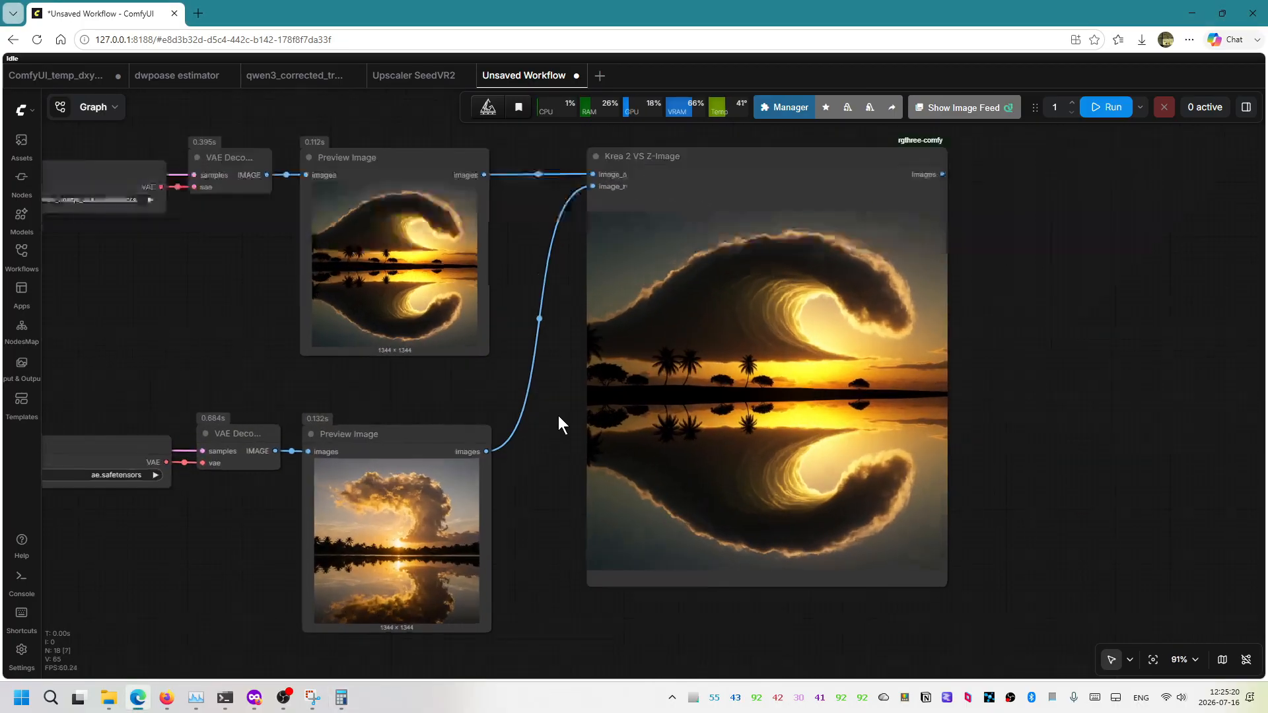
left_click_drag(529, 438, 466, 441)
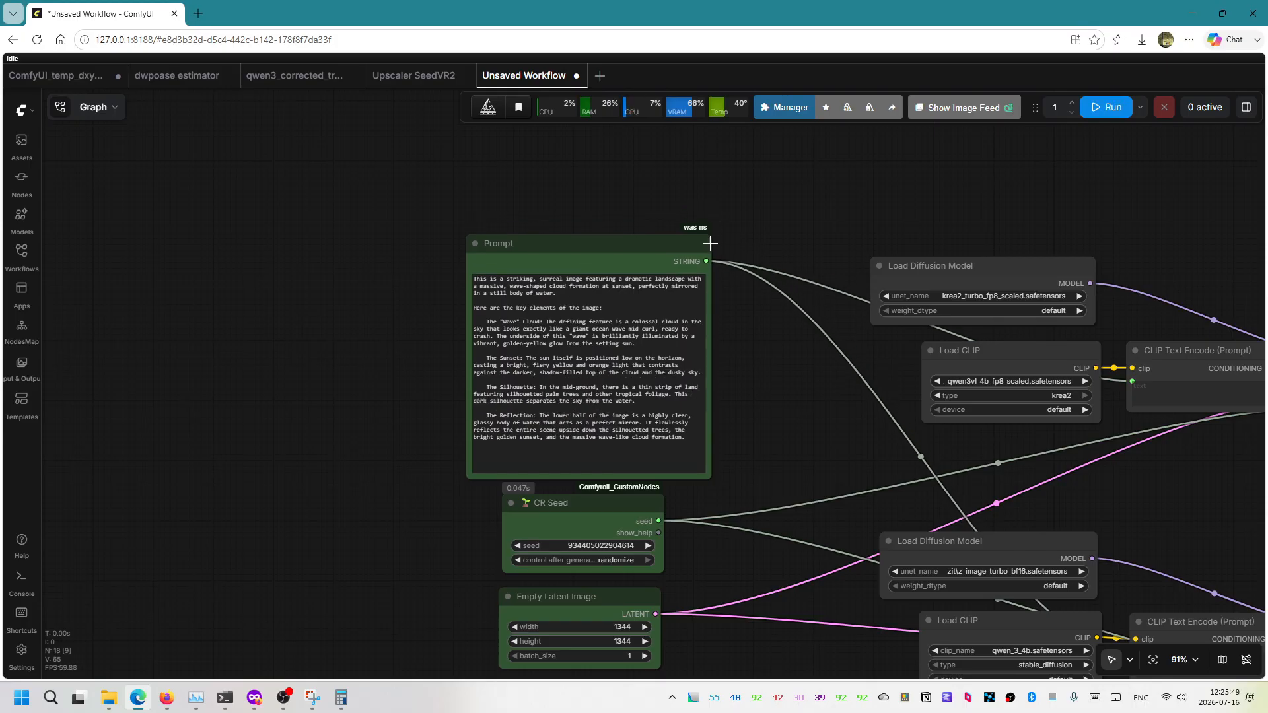
scroll(673, 309, "up", 6)
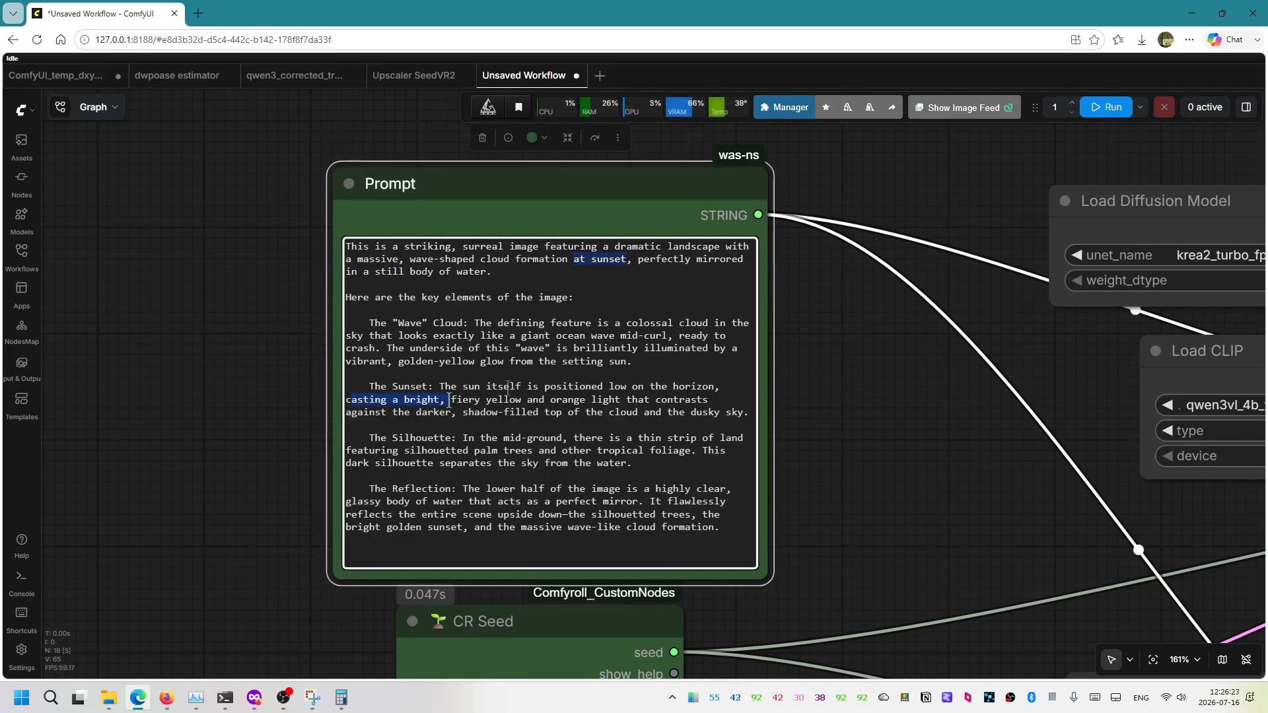
left_click_drag(499, 399, 729, 414)
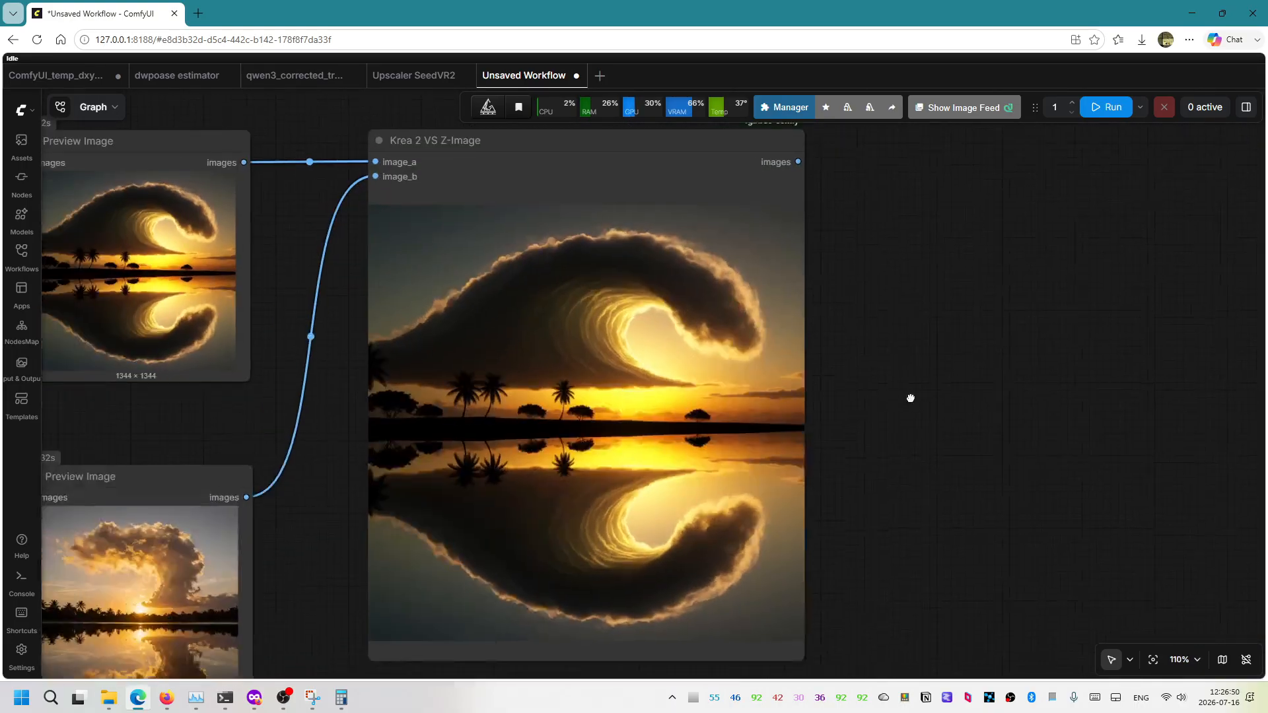
left_click_drag(911, 398, 1030, 362)
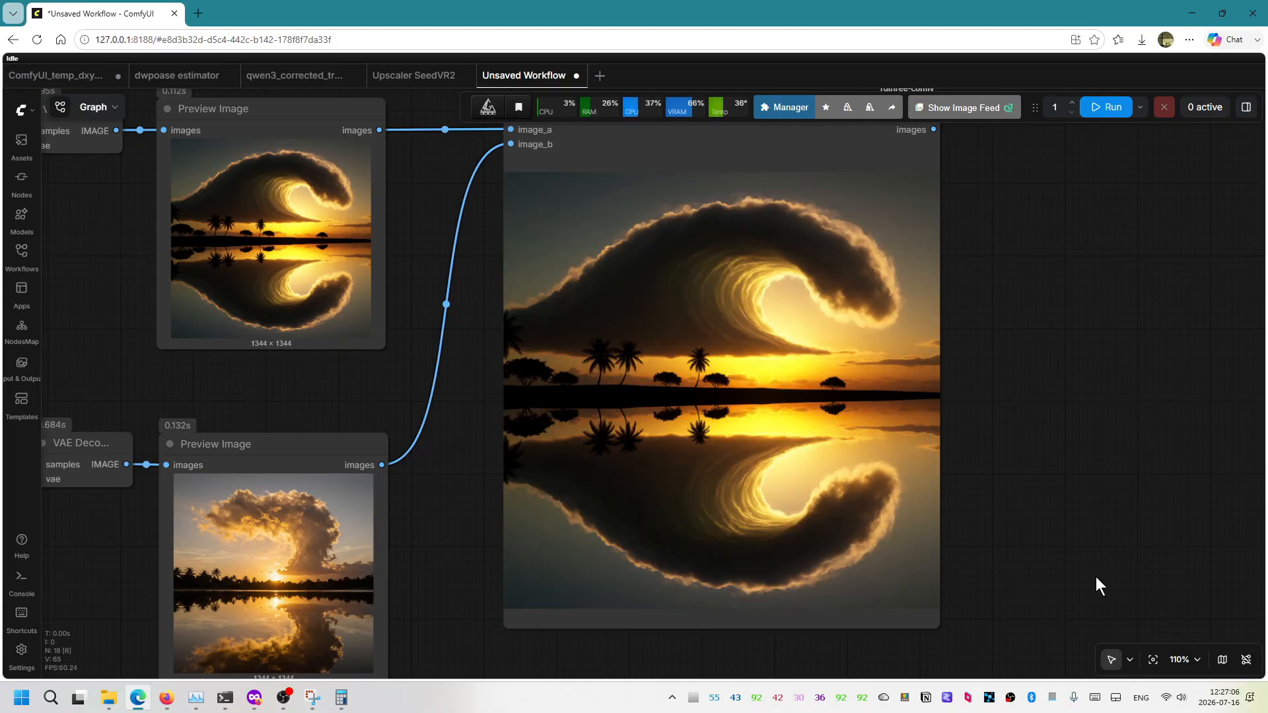
Queue another run of the wave-cloud prompt and bring the KSampler nodes into sight
scroll(434, 547, "down", 5)
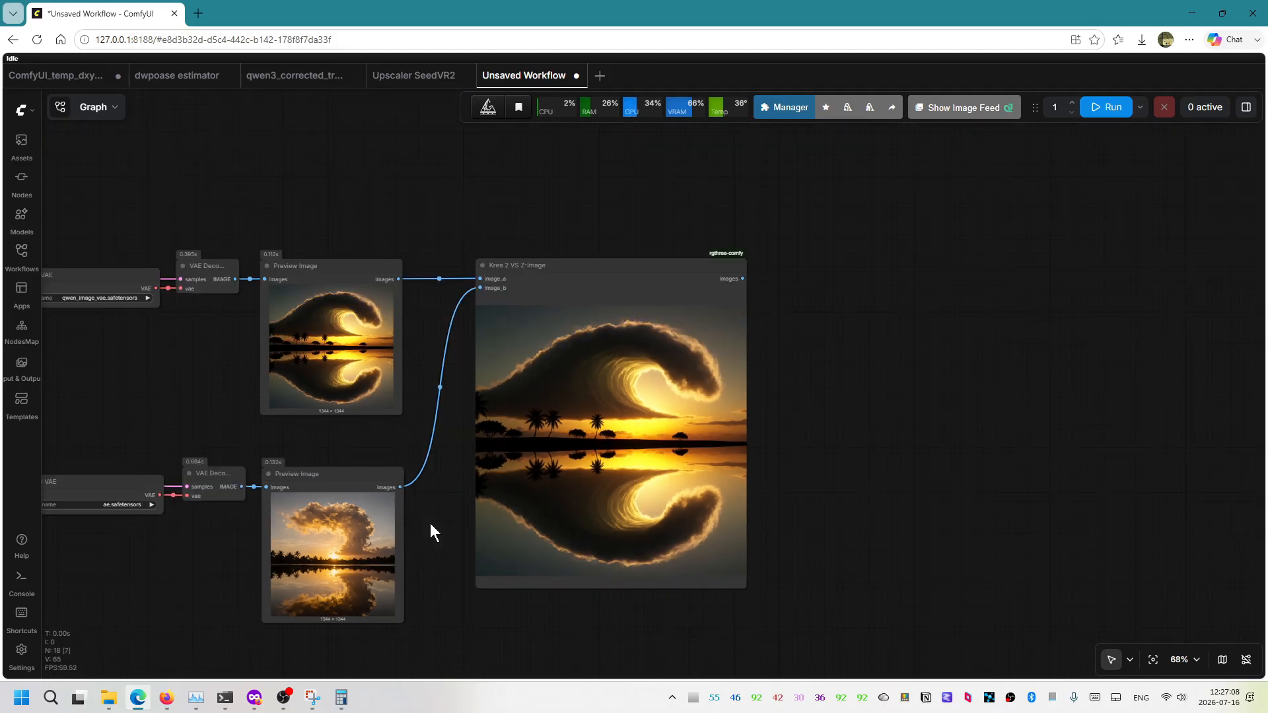
left_click(1112, 118)
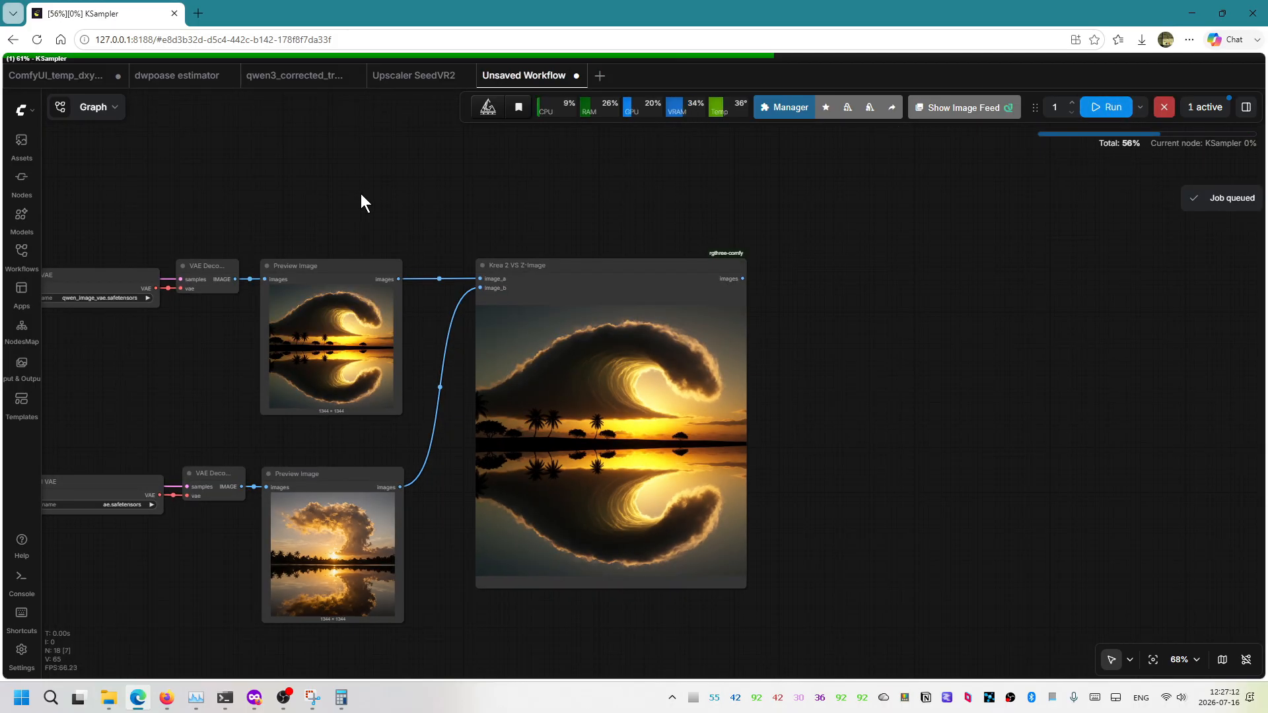
left_click_drag(423, 202, 897, 187)
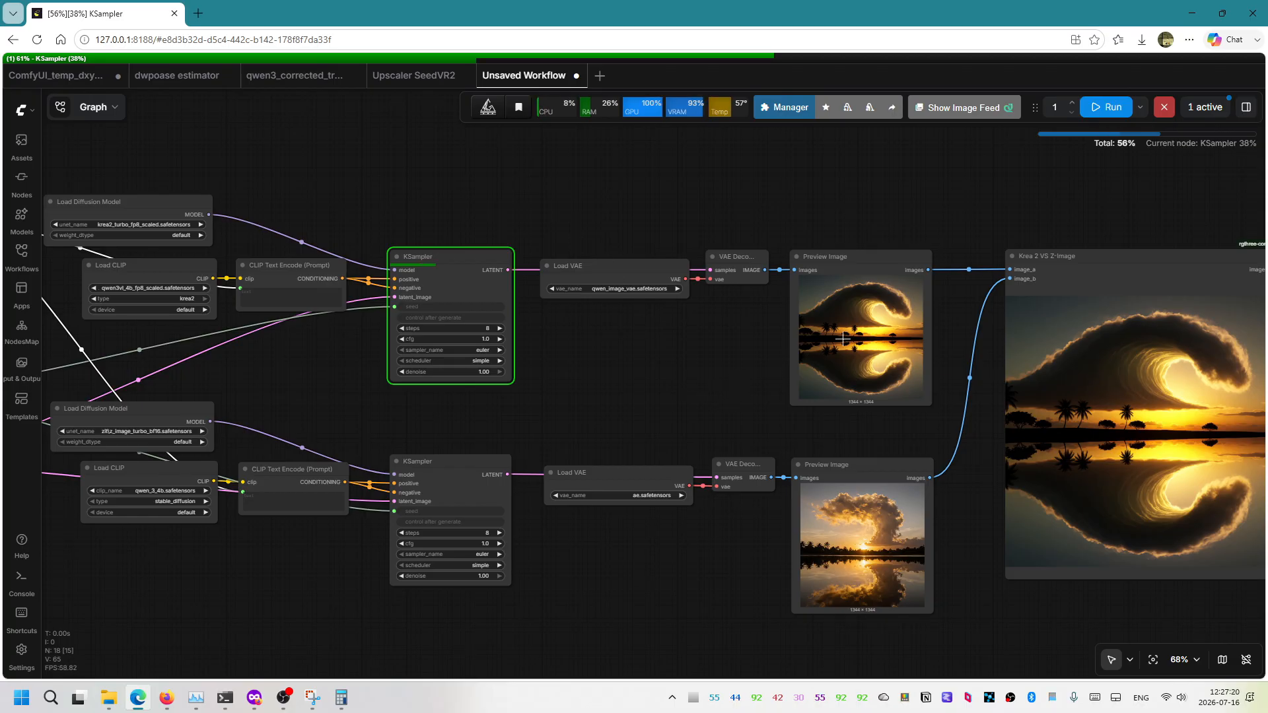
Review the "vibrant, golden-yellow glow" wording in the prompt and examine the new images in the Krea 2 VS Z-Image node
left_click_drag(548, 392, 1014, 394)
left_click_drag(476, 341, 605, 360)
scroll(417, 306, "up", 6)
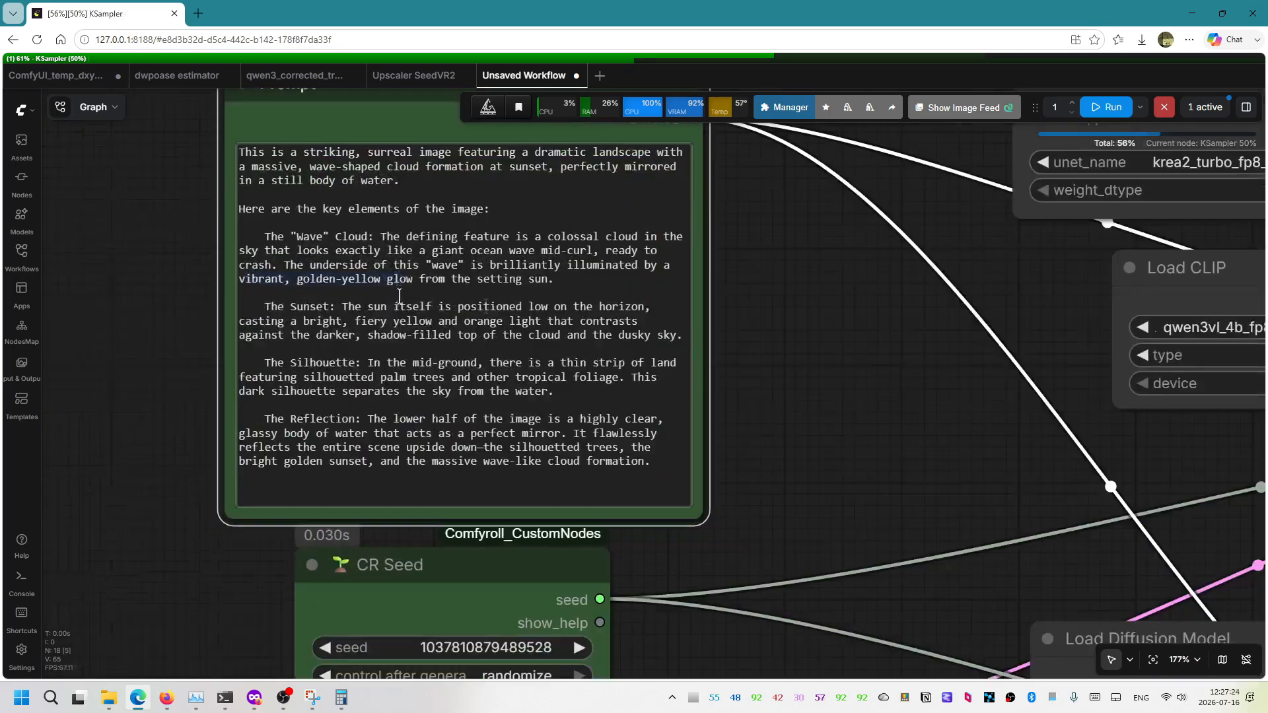
scroll(461, 322, "down", 7)
left_click_drag(631, 392, 228, 357)
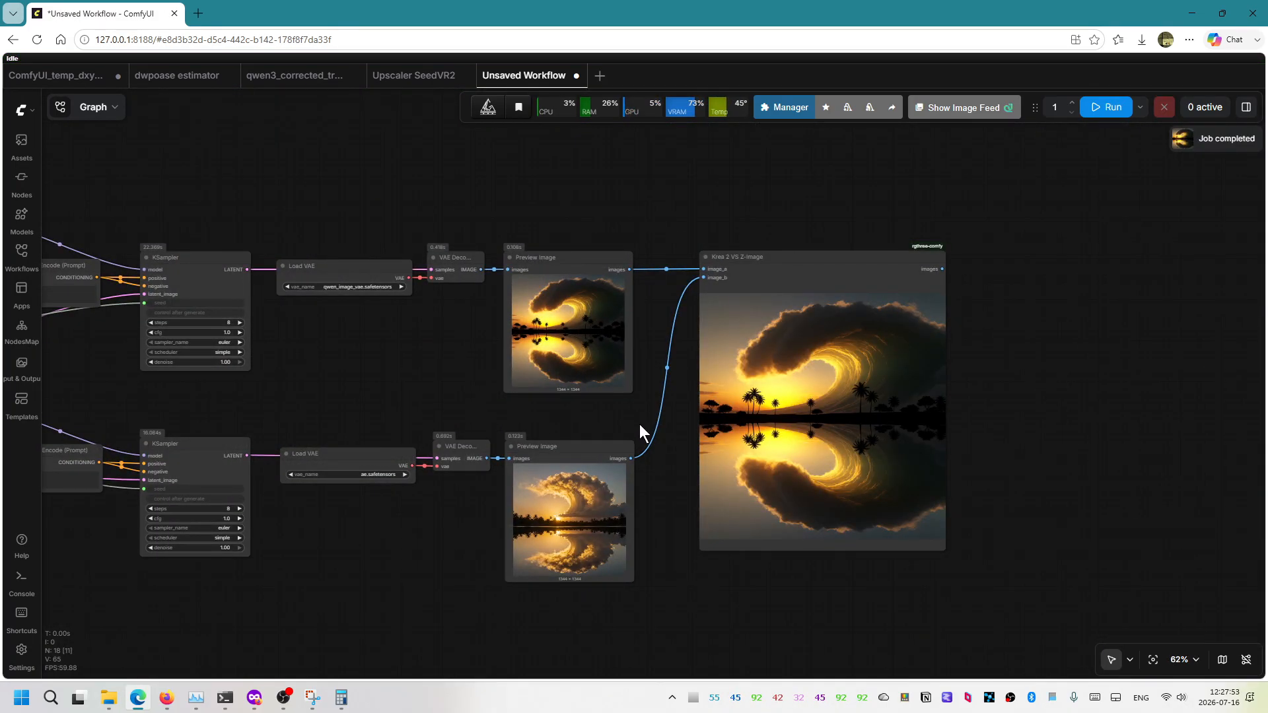
scroll(667, 458, "up", 4)
left_click_drag(660, 428, 512, 431)
scroll(512, 434, "up", 1)
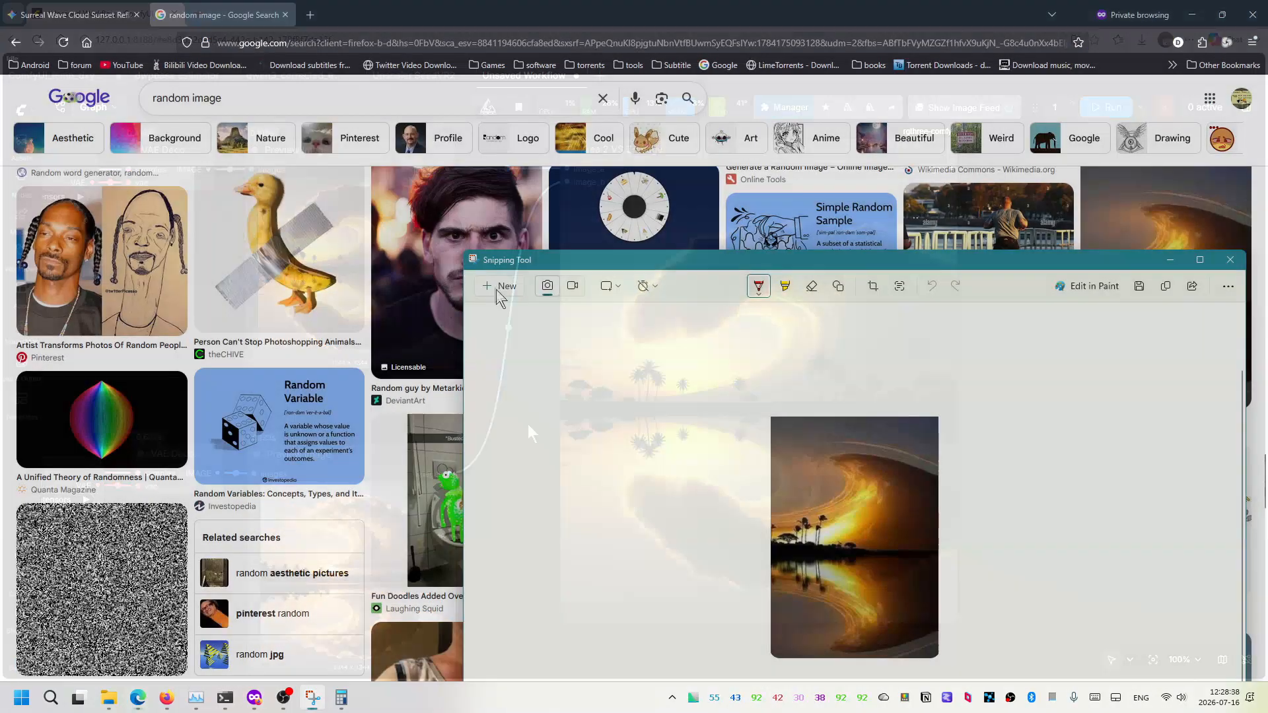
Capture the So Random! cast poster from the Google image results and submit it to Gemini with "and this one"
left_click_drag(904, 344, 1076, 605)
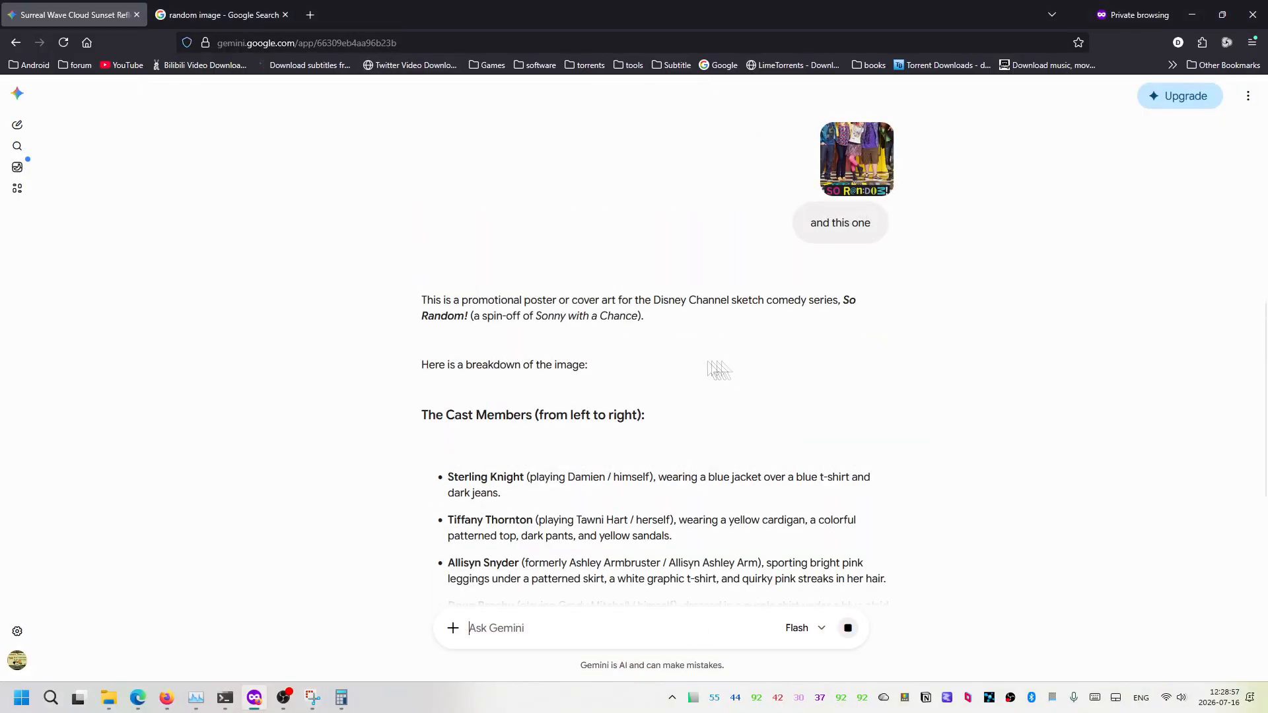
Copy Gemini's poster description from "The Cast Members" heading onward into the Prompt node in ComfyUI and run the workflow
scroll(720, 370, "down", 2)
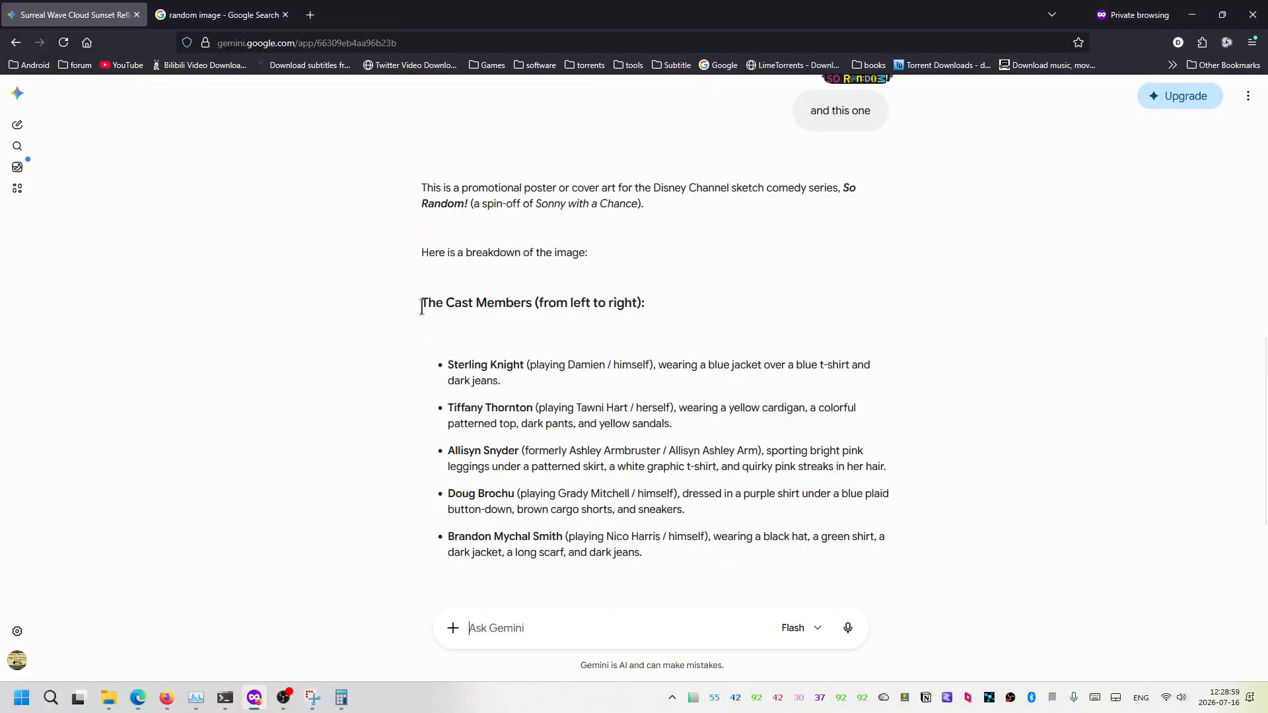
scroll(467, 314, "down", 3)
left_click_drag(547, 543, 283, 598)
left_click(453, 523)
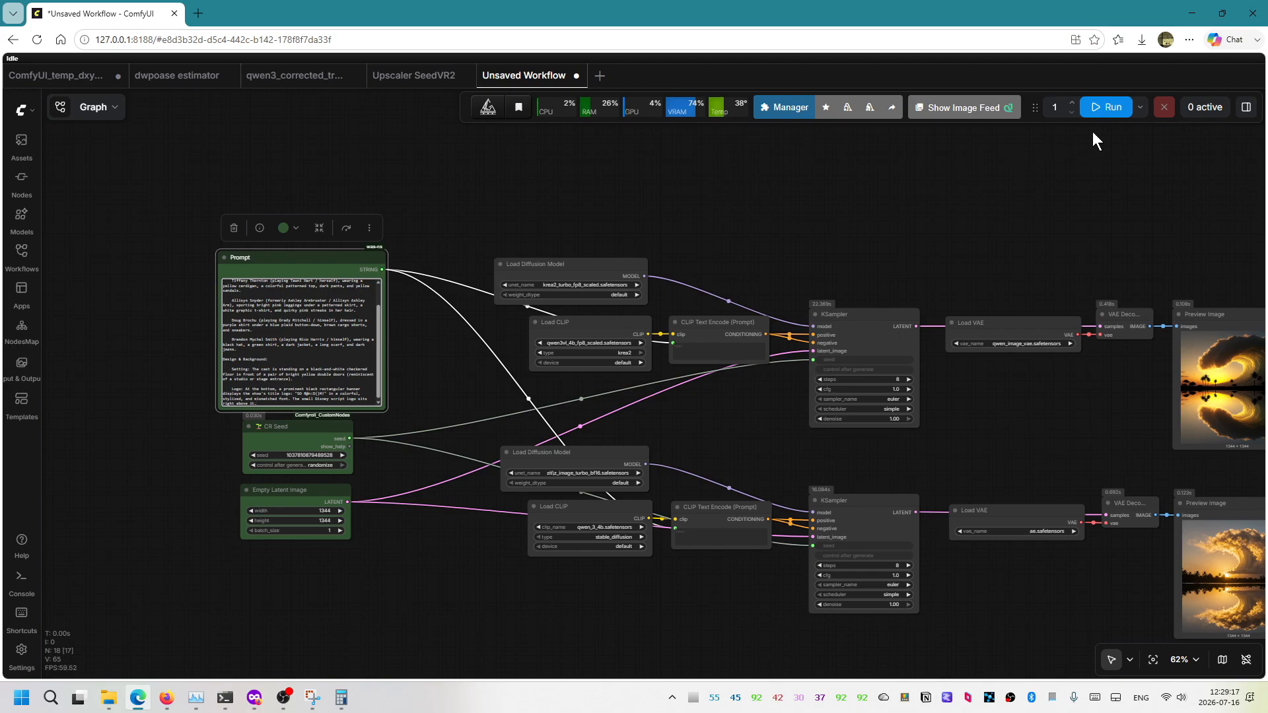
left_click(1097, 109)
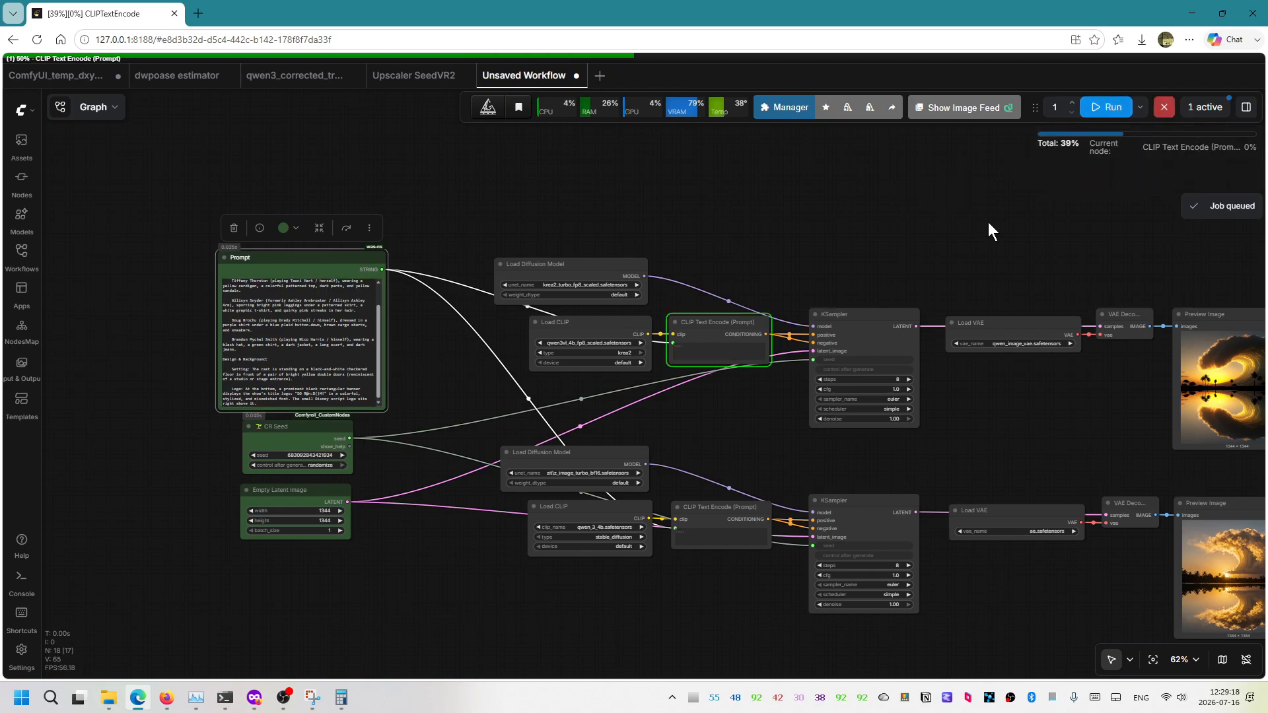
left_click_drag(989, 222, 761, 203)
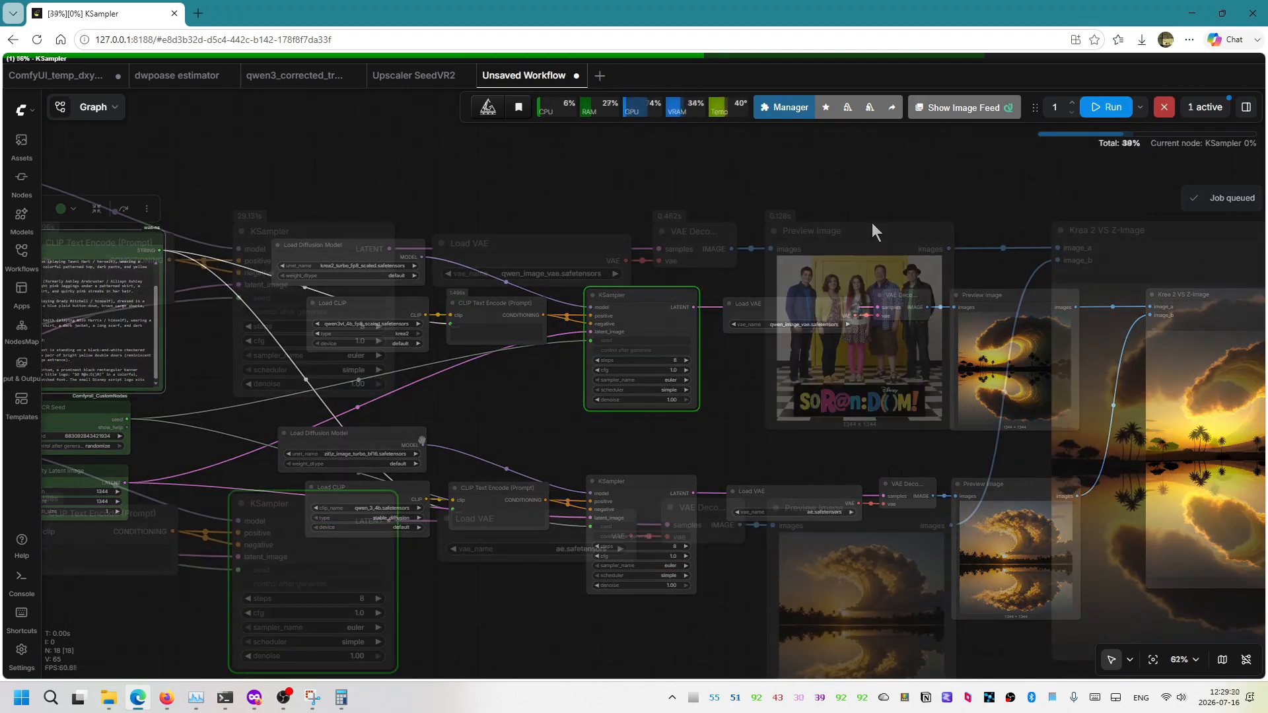
Calculate the ratio of the KSampler times for the cast poster run in Calculator as 29.131 ÷ 19.033
type("29.131")
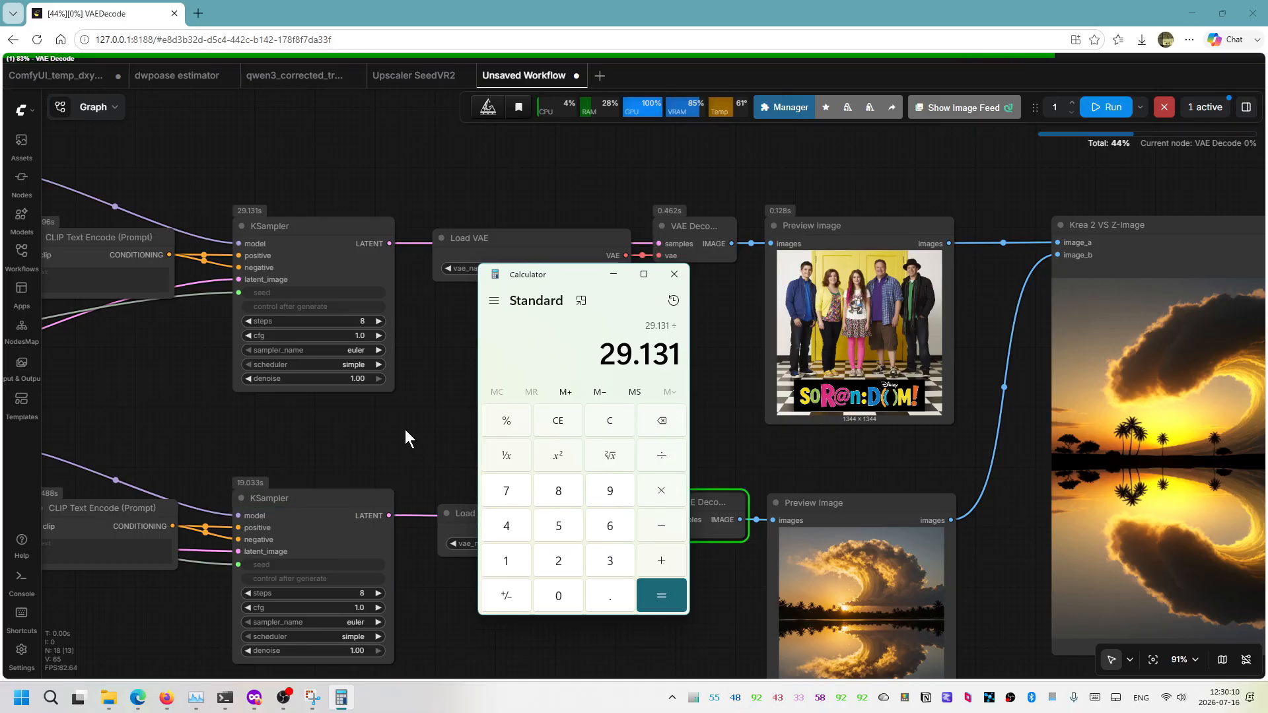
type("19.03")
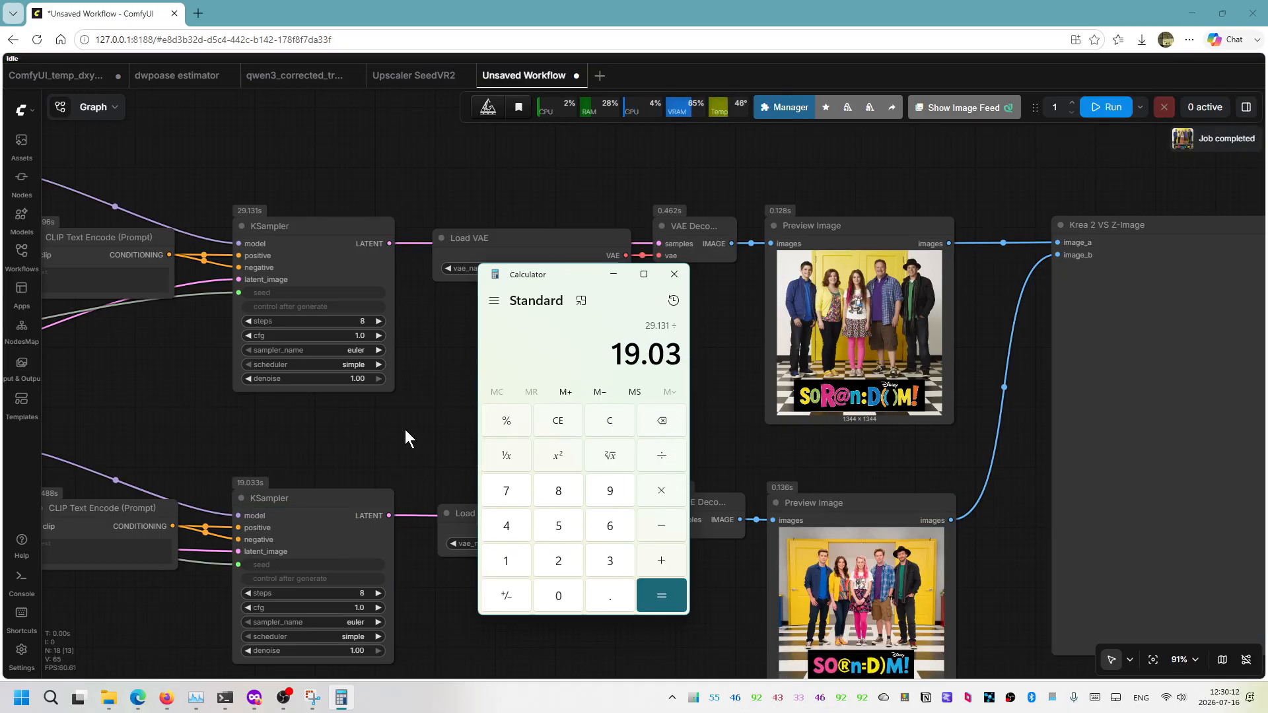
type("3")
key("Return")
left_click_drag(501, 346, 509, 344)
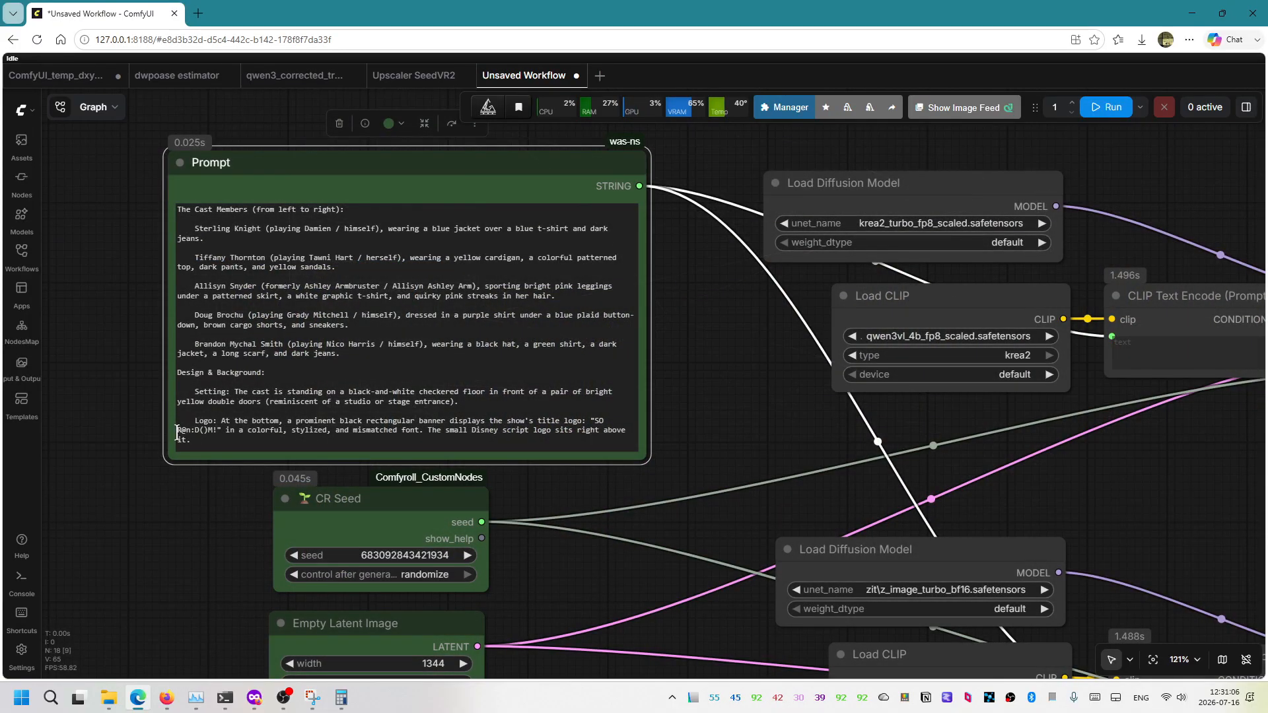
Highlight the odd characters "@n:" of the show's title logo in the Prompt node's text
left_click_drag(177, 433, 183, 432)
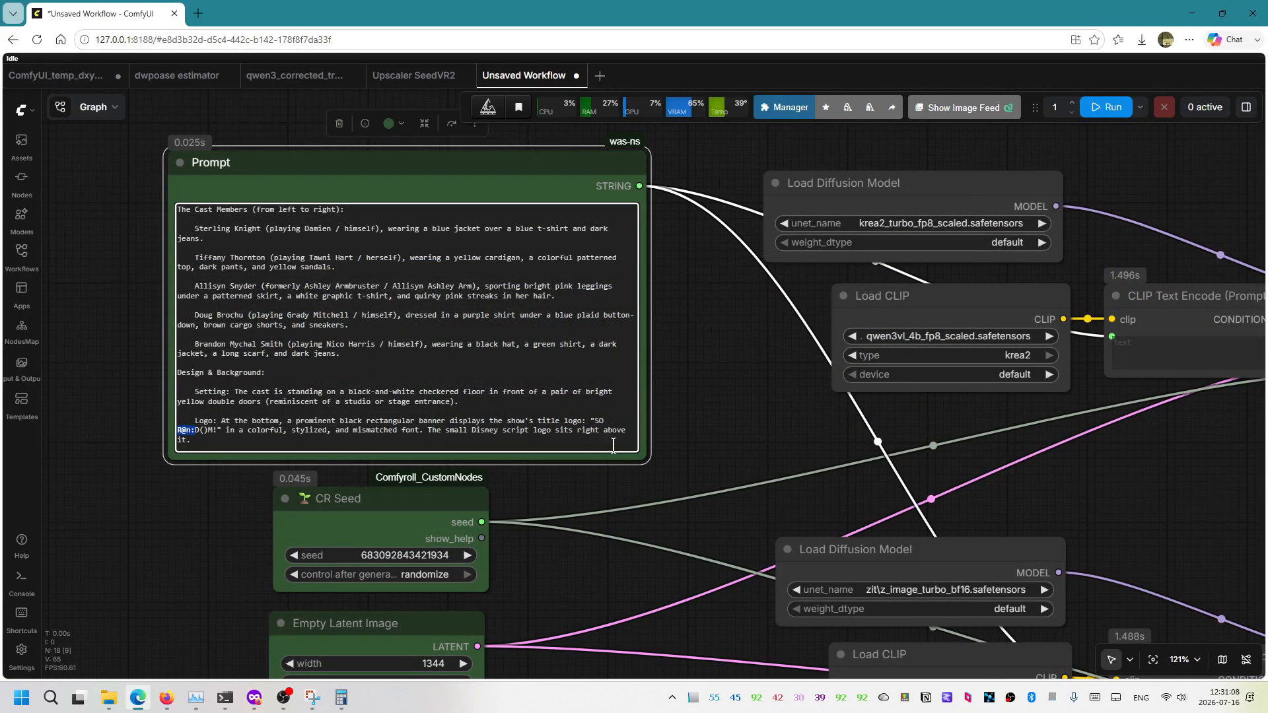
Examine the So Random! cast poster outputs up close in the Krea 2 VS Z-Image comparison, covering logos, faces, clothing and shoes
scroll(811, 433, "down", 5)
left_click_drag(1050, 470, 1, 329)
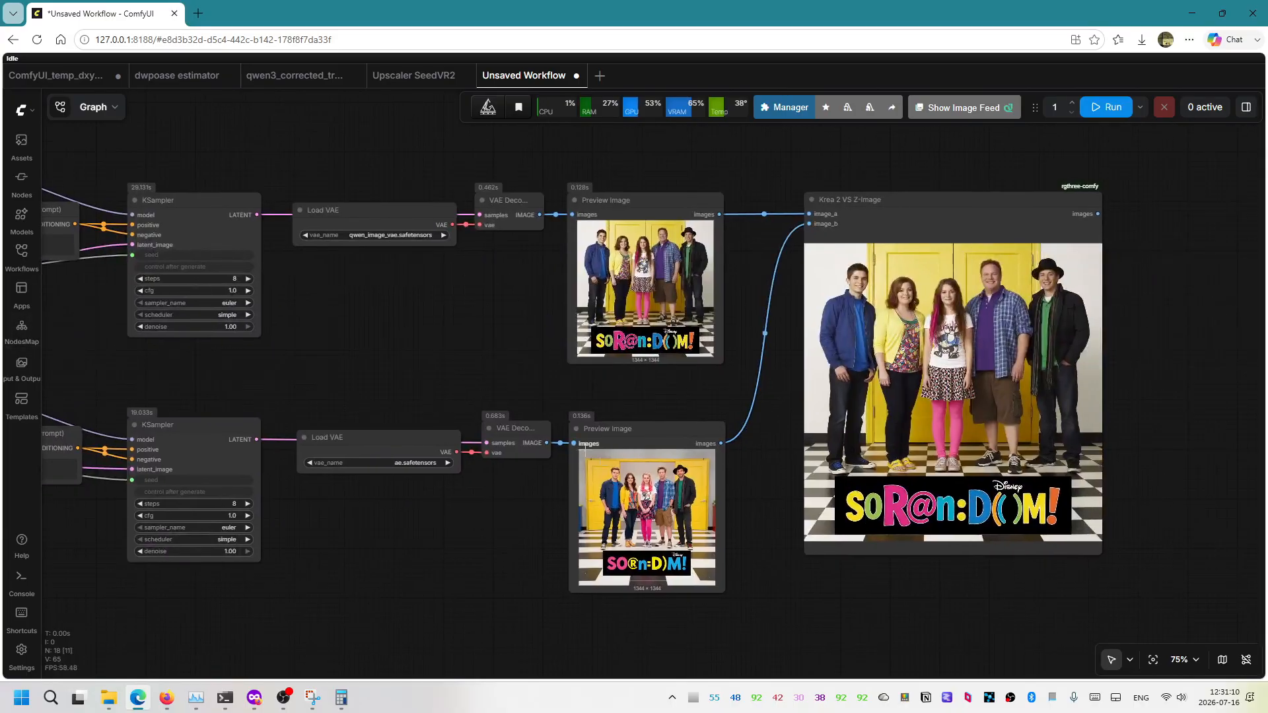
scroll(695, 530, "up", 4)
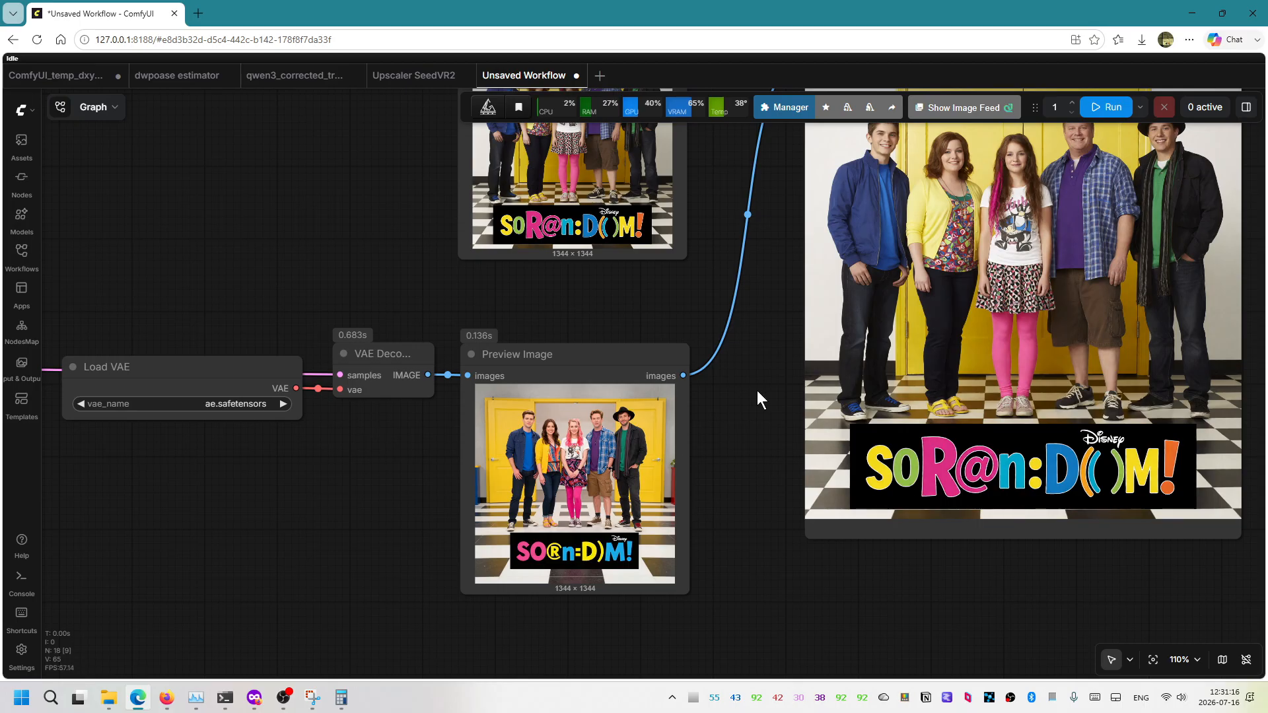
left_click_drag(757, 397, 685, 467)
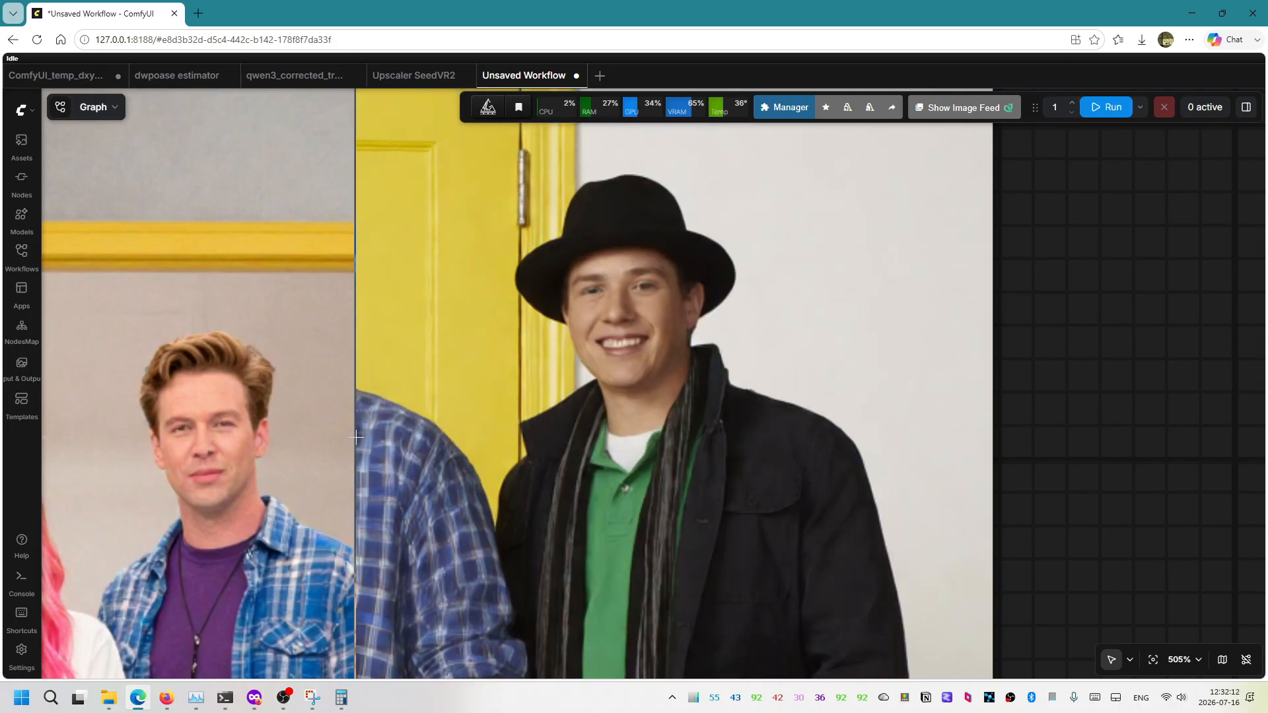
scroll(355, 438, "down", 5)
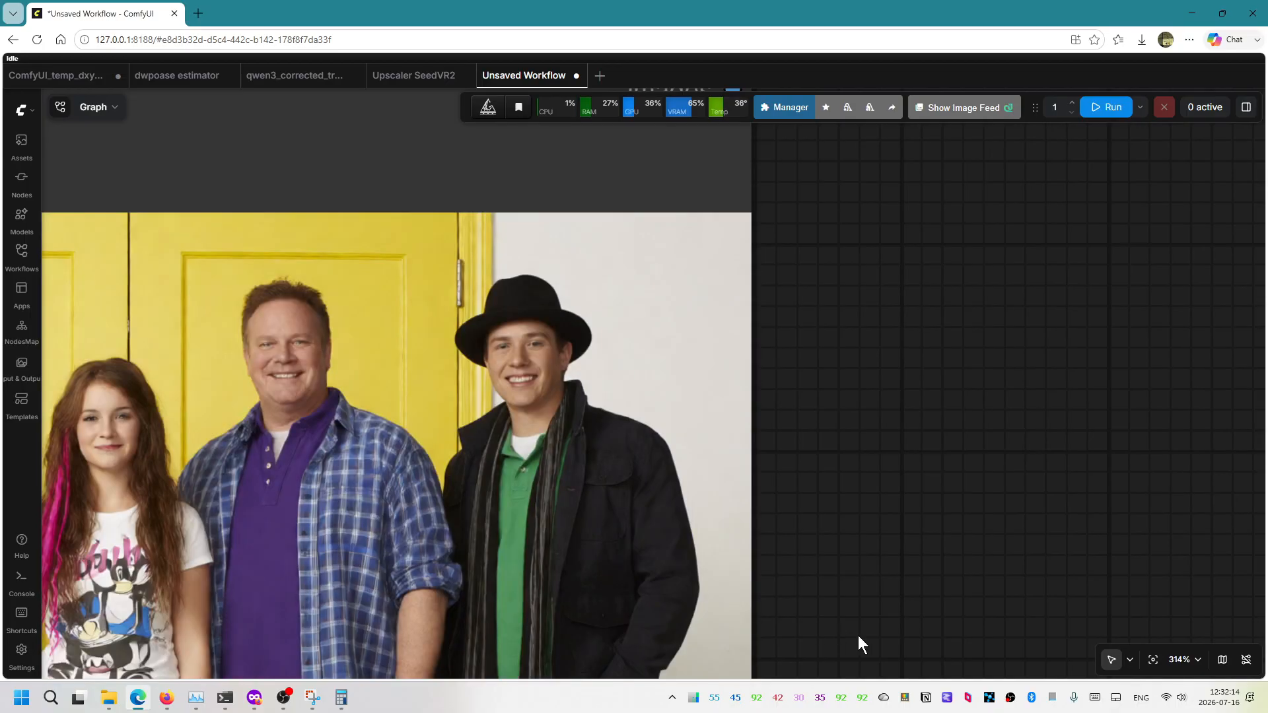
left_click_drag(858, 645, 1142, 135)
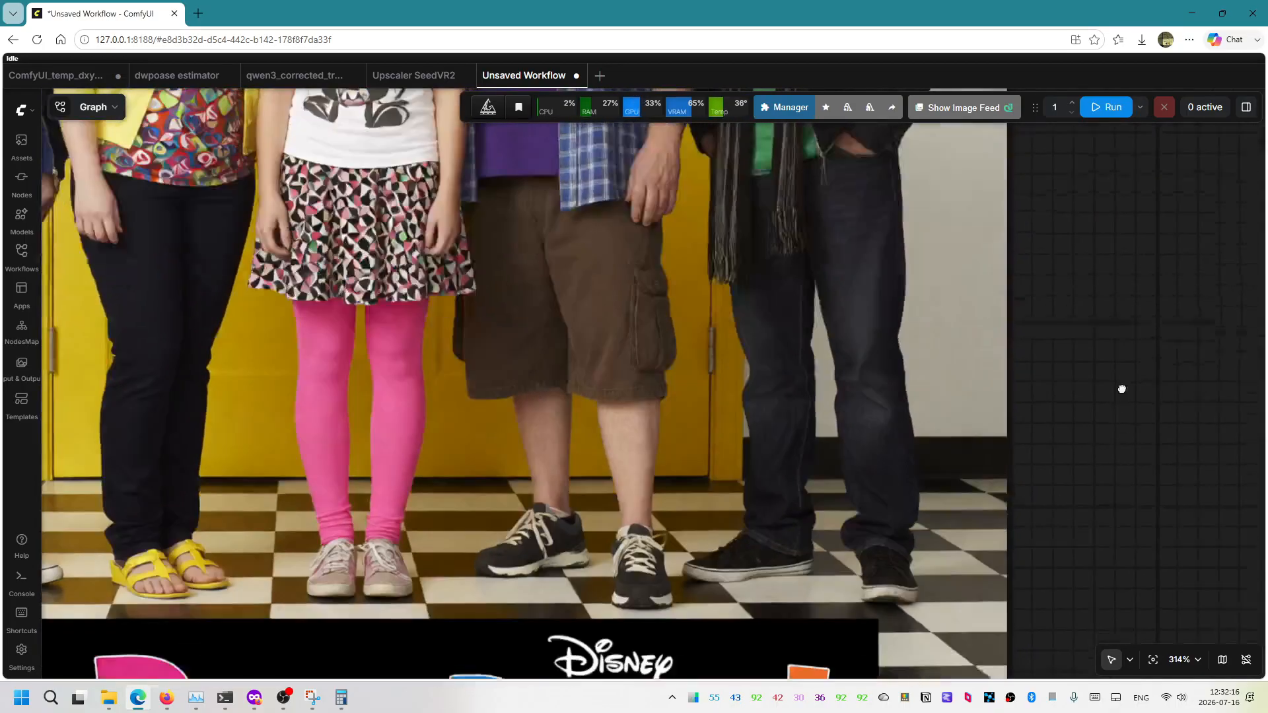
scroll(489, 463, "up", 10)
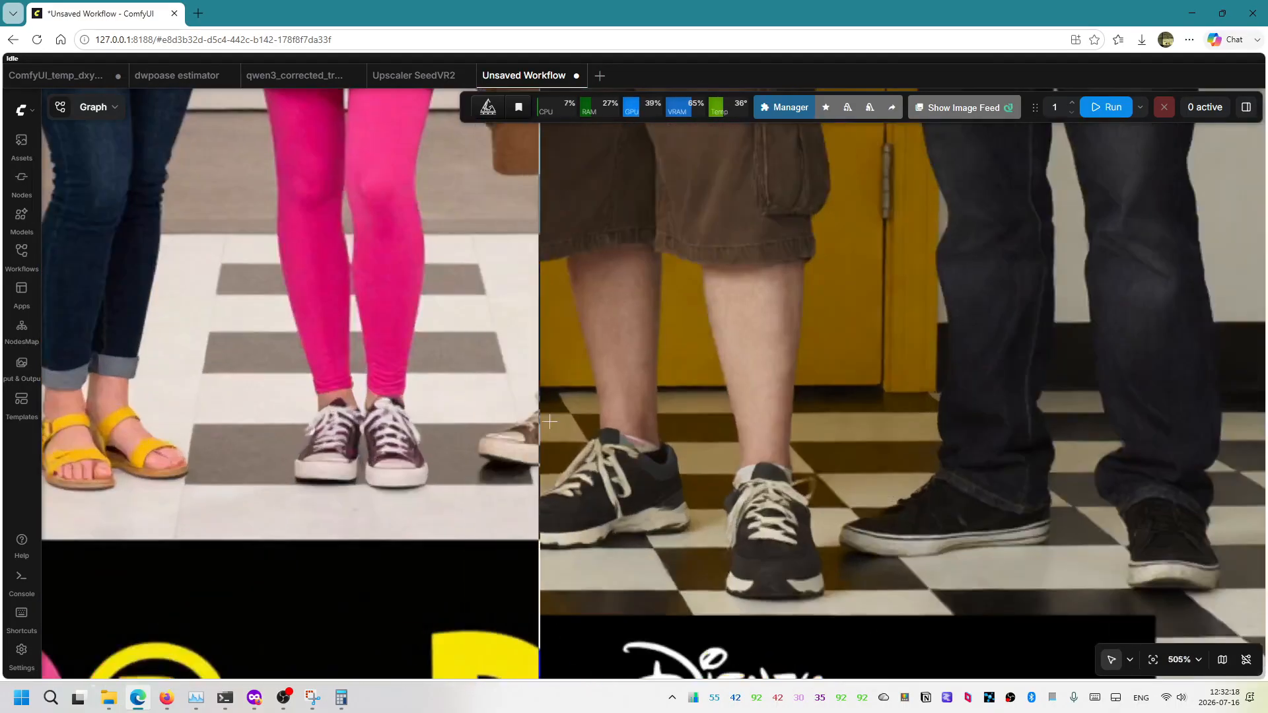
scroll(925, 463, "down", 1)
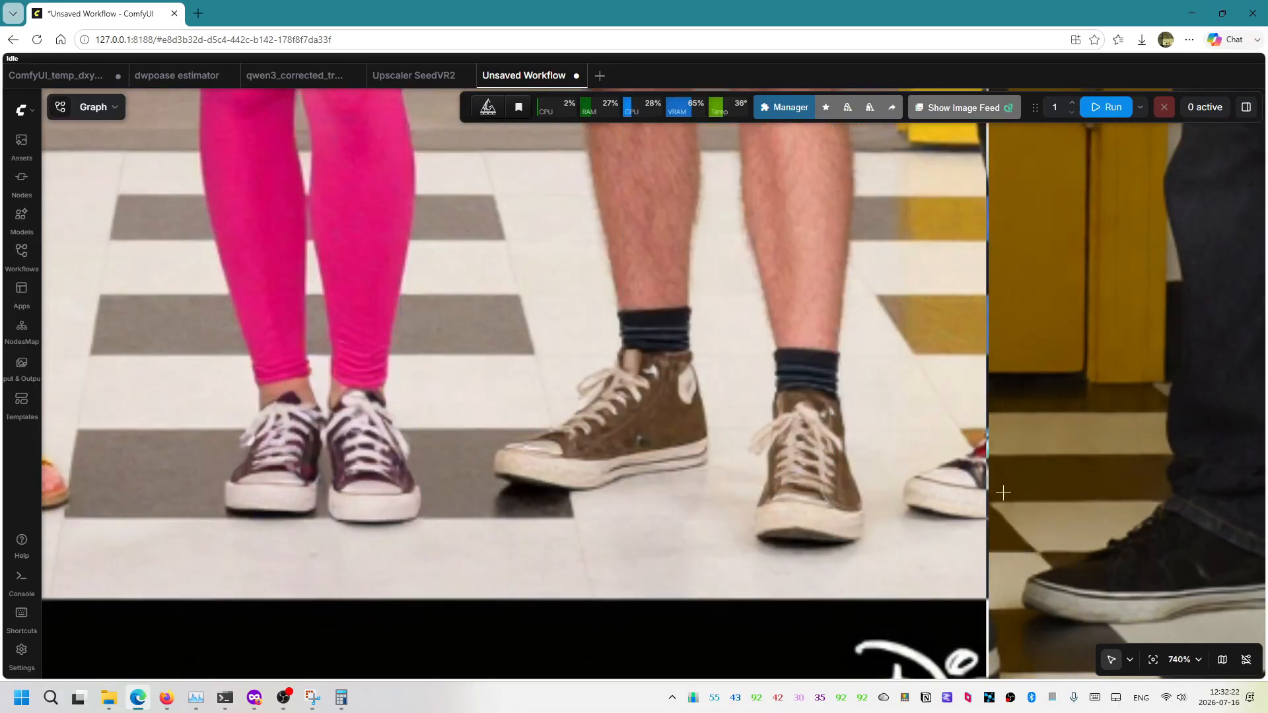
scroll(740, 489, "down", 3)
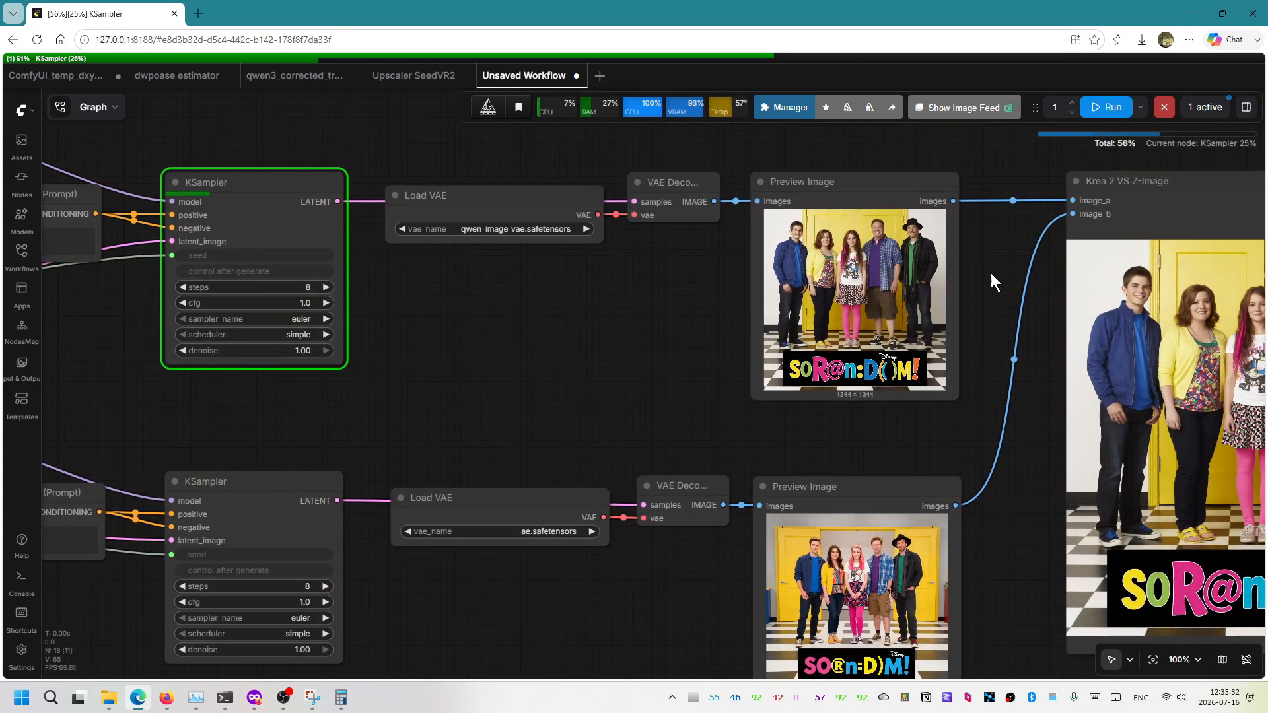
Calculate the ratio of the new run's KSampler times in Calculator as 22.463 ÷ 16.025 and return to the workflow
left_click(340, 698)
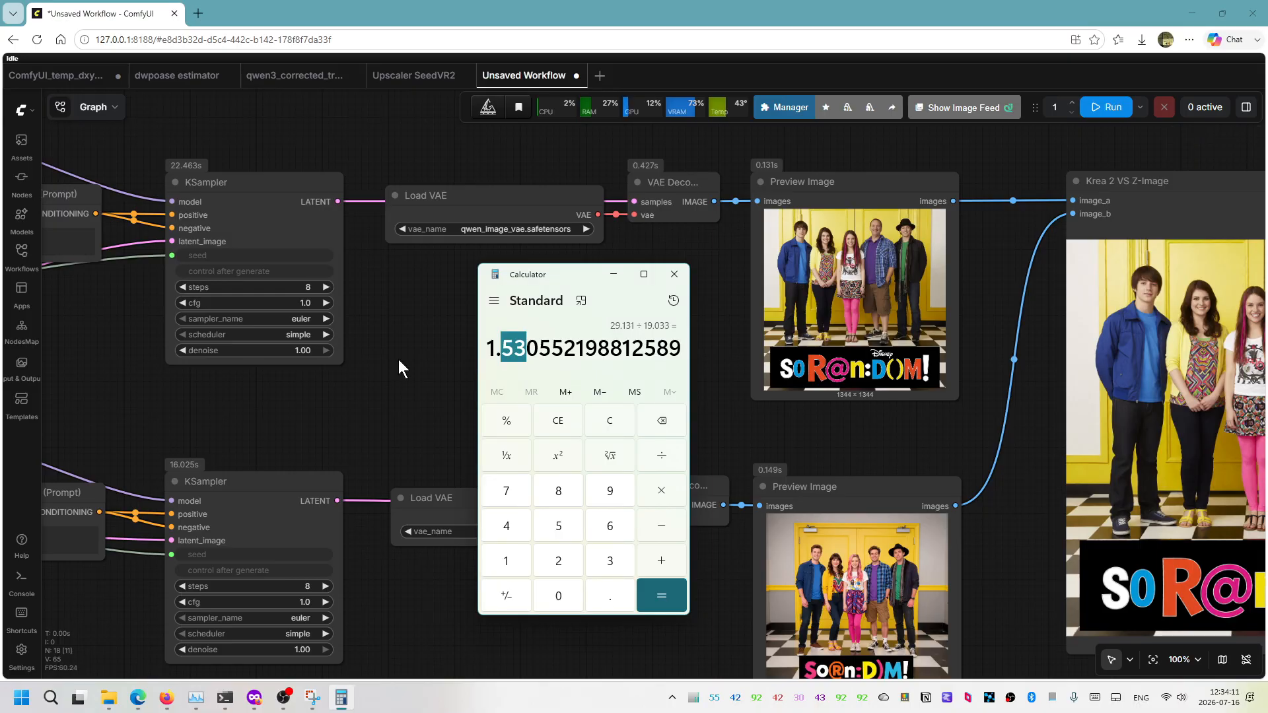
type("22")
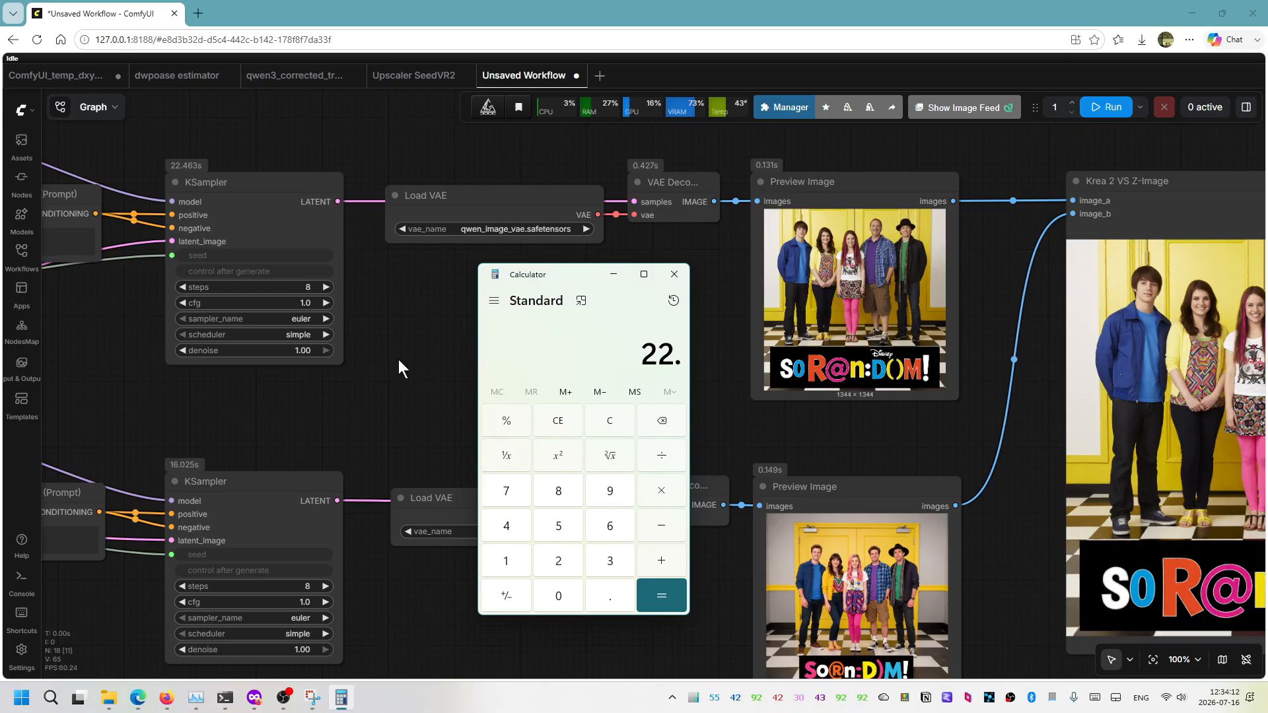
type(".463")
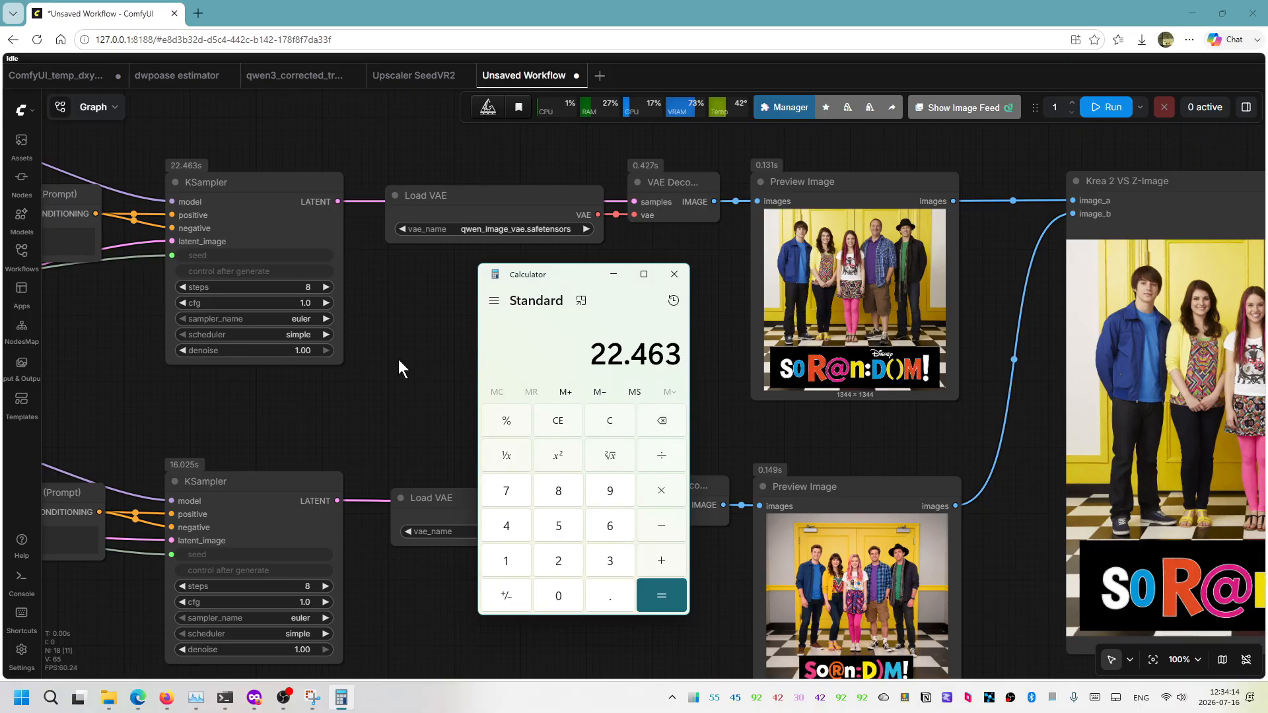
type(" ÷ 1")
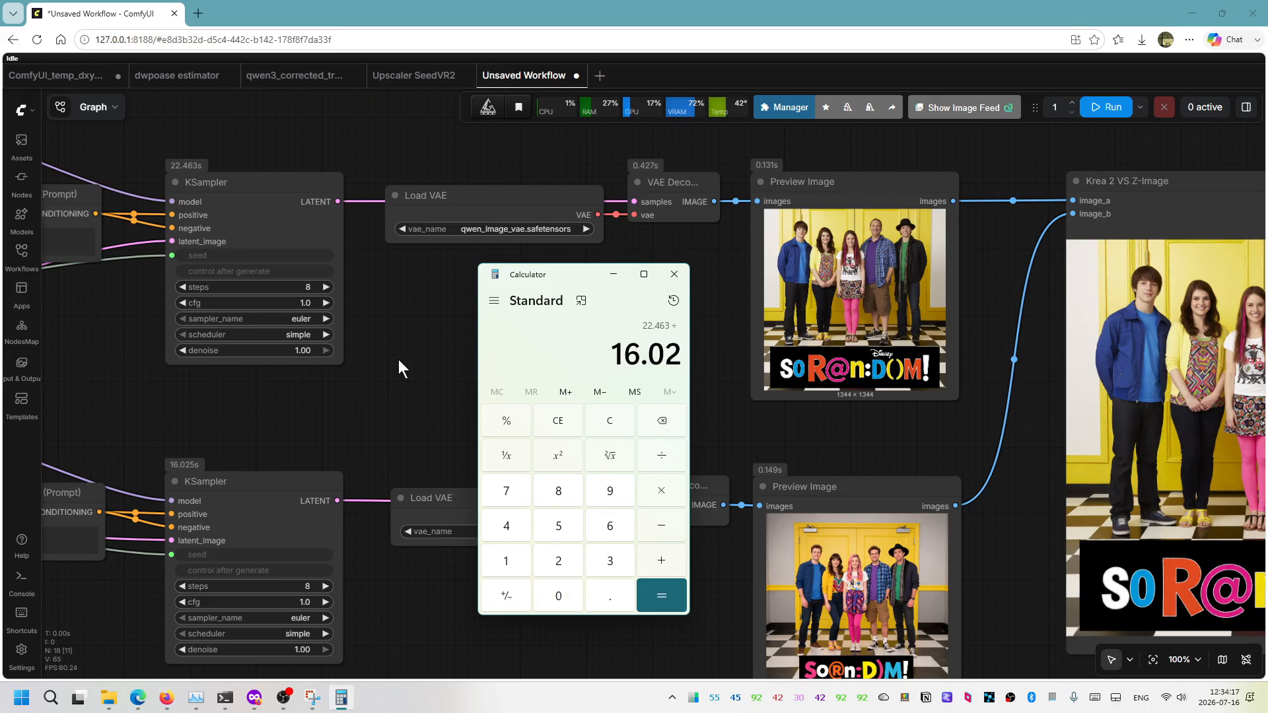
type("6.025")
key("Return")
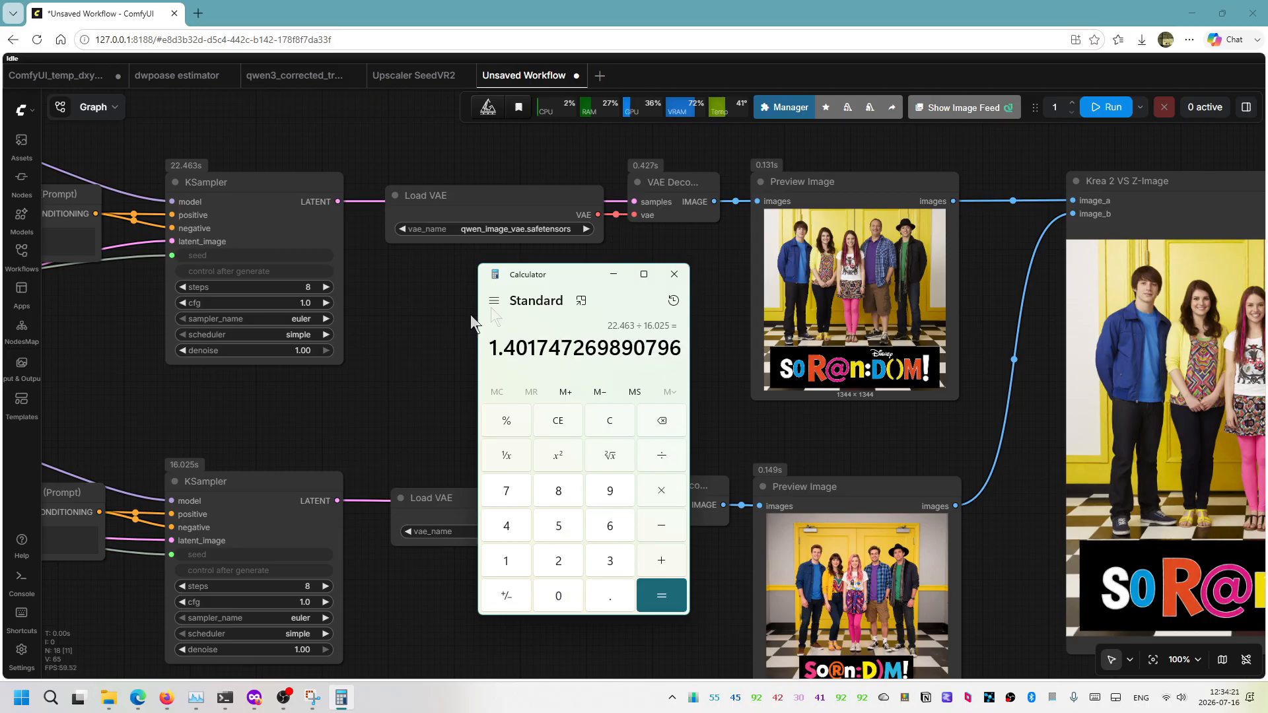
left_click(898, 437)
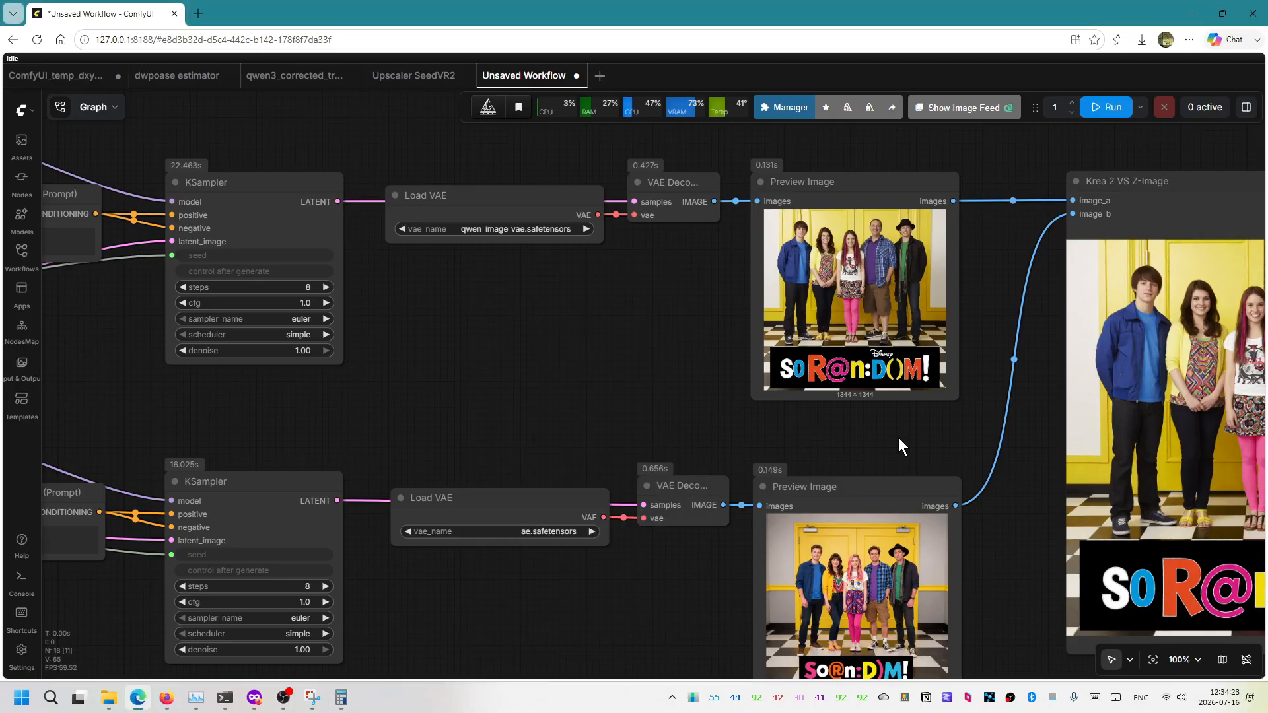
Compare the newly generated posters in the Krea 2 VS Z-Image node, examining each cast member's face, hair and clothing up close
left_click_drag(899, 437, 361, 390)
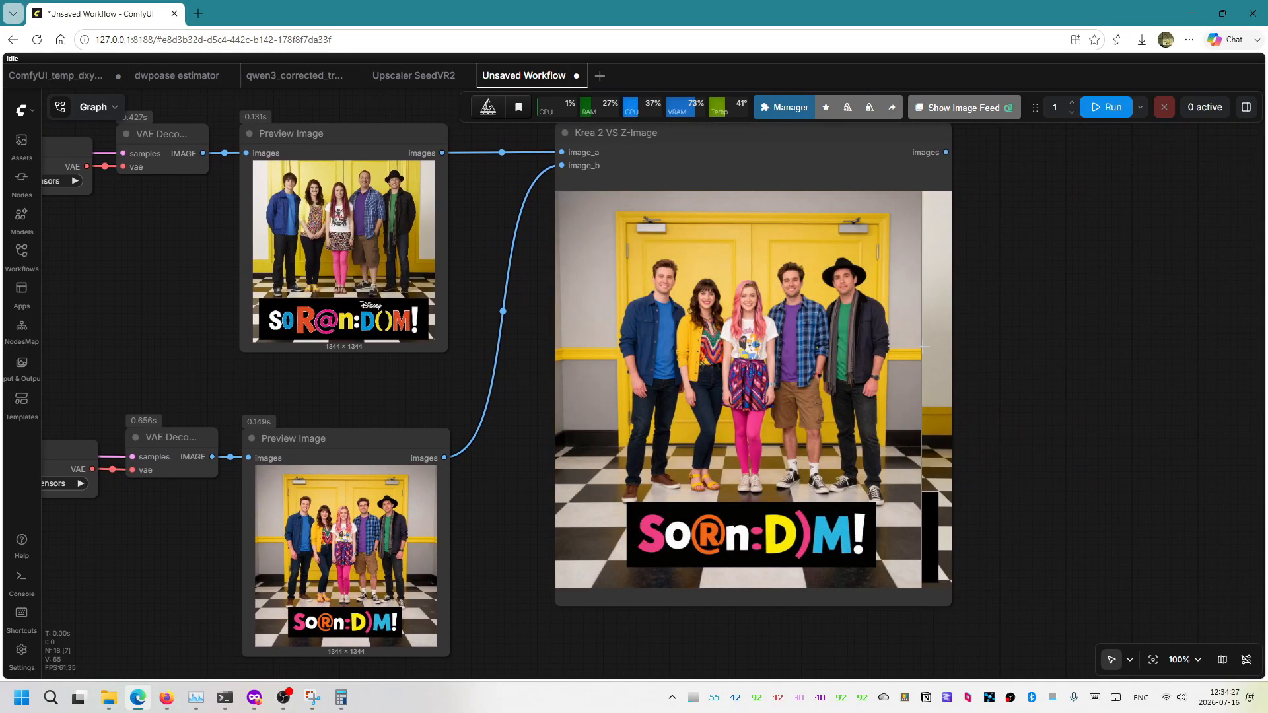
scroll(925, 347, "up", 2)
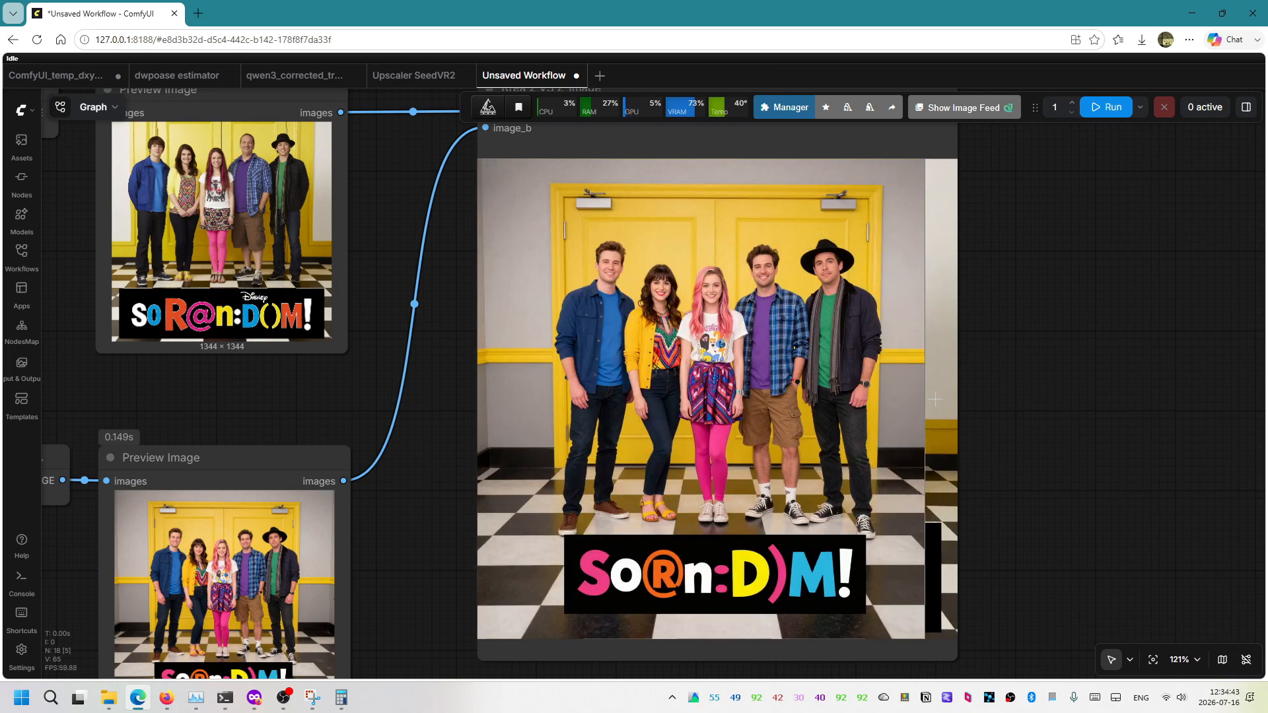
scroll(721, 245, "up", 10)
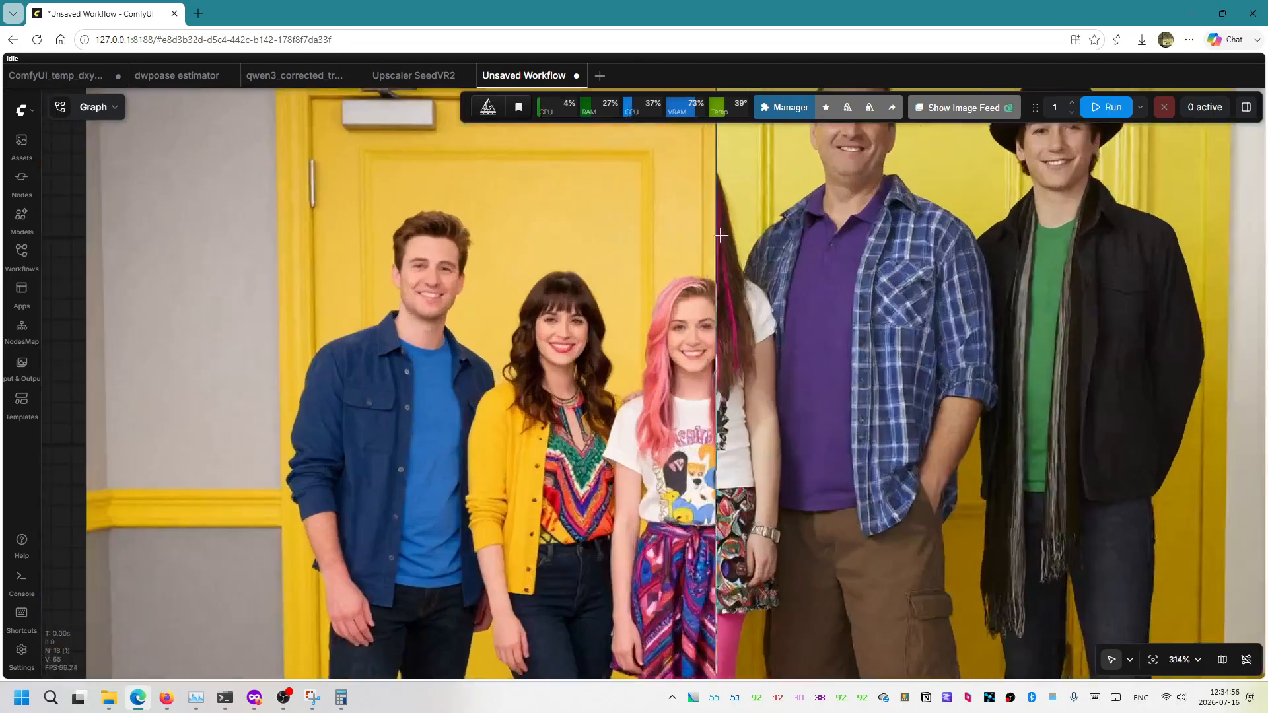
scroll(720, 234, "up", 8)
scroll(324, 317, "down", 4)
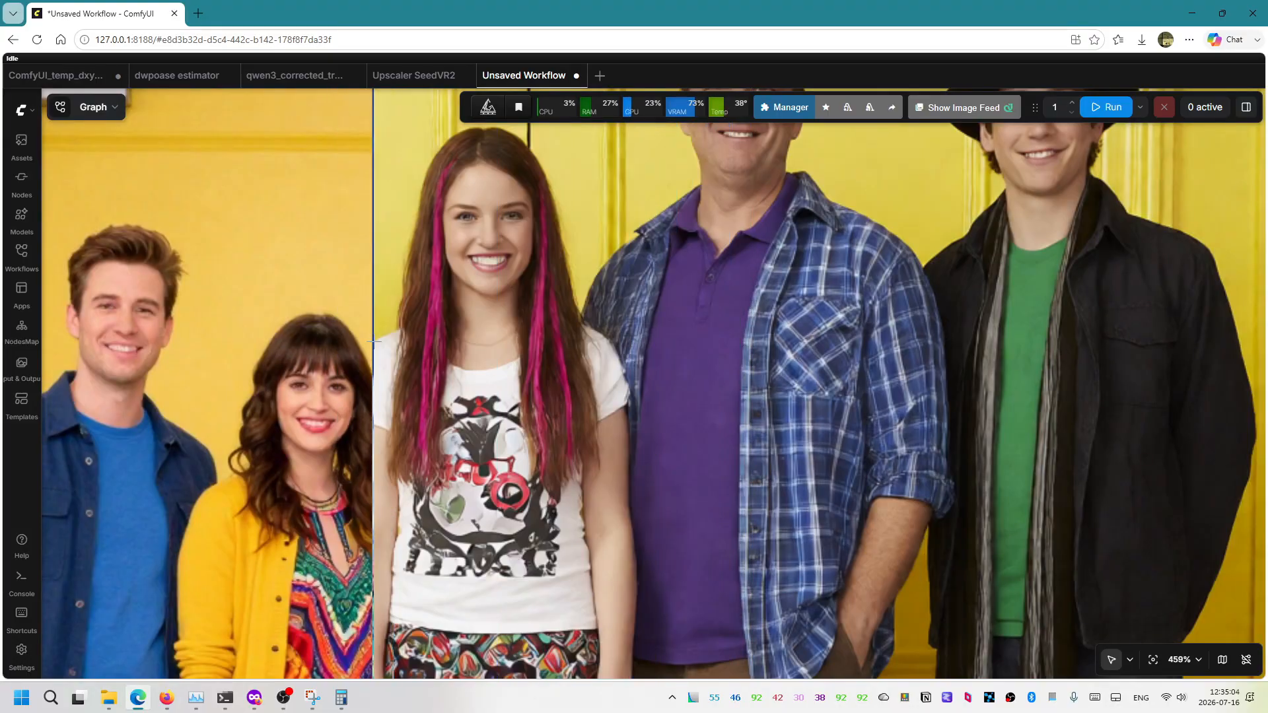
scroll(375, 342, "down", 10)
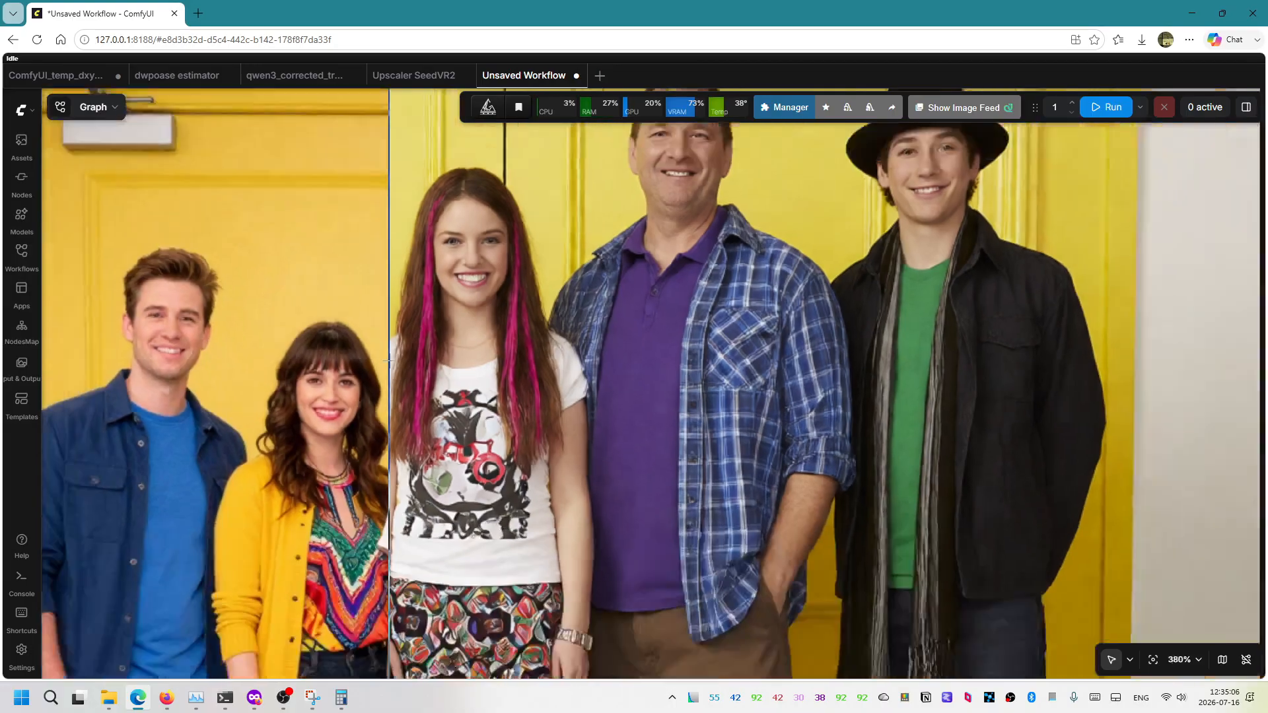
scroll(652, 183, "up", 10)
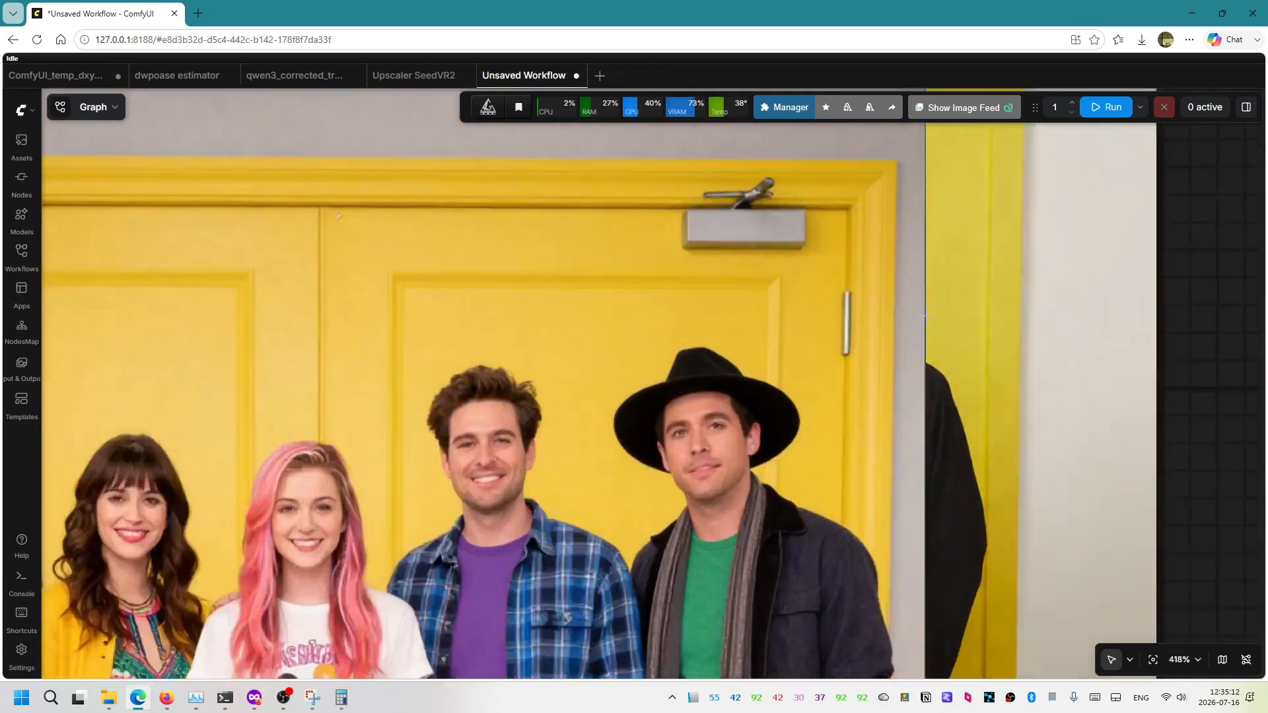
scroll(925, 316, "up", 3)
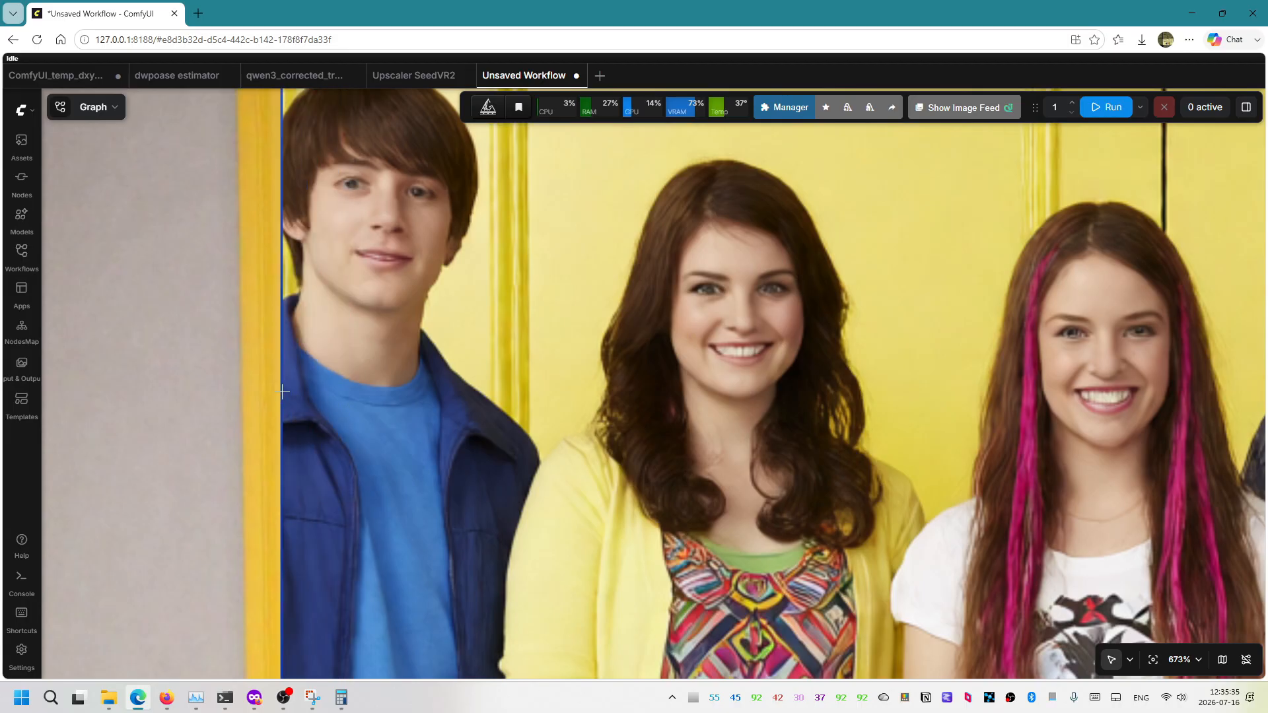
scroll(908, 452, "down", 5)
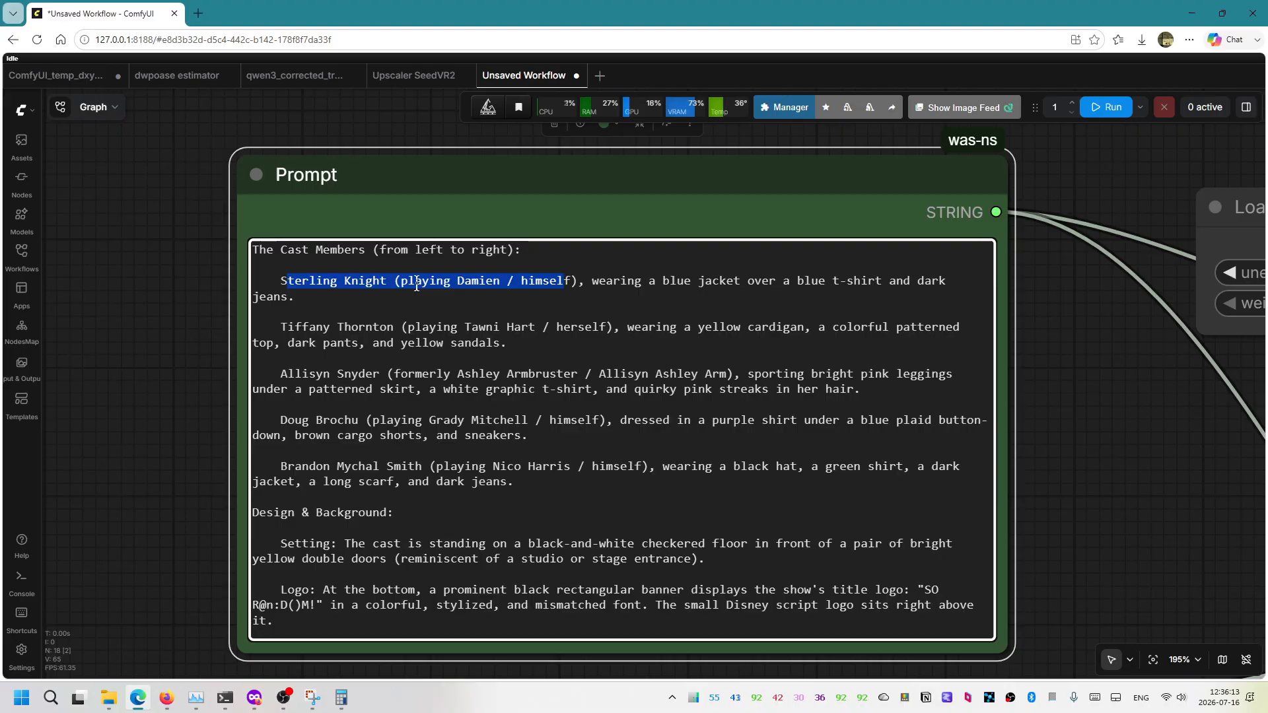
Highlight the actor names in turn in the Prompt node's cast descriptions to review which parts identify real people
left_click_drag(607, 280, 621, 282)
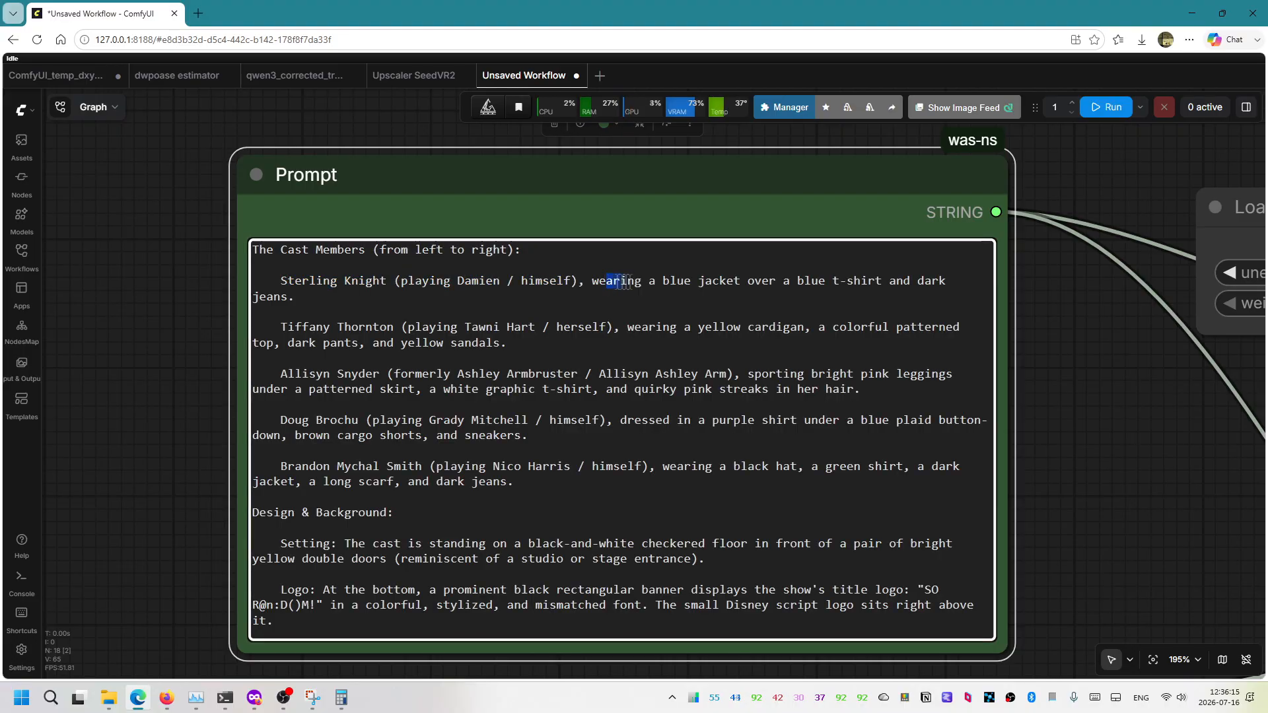
double_click(285, 299)
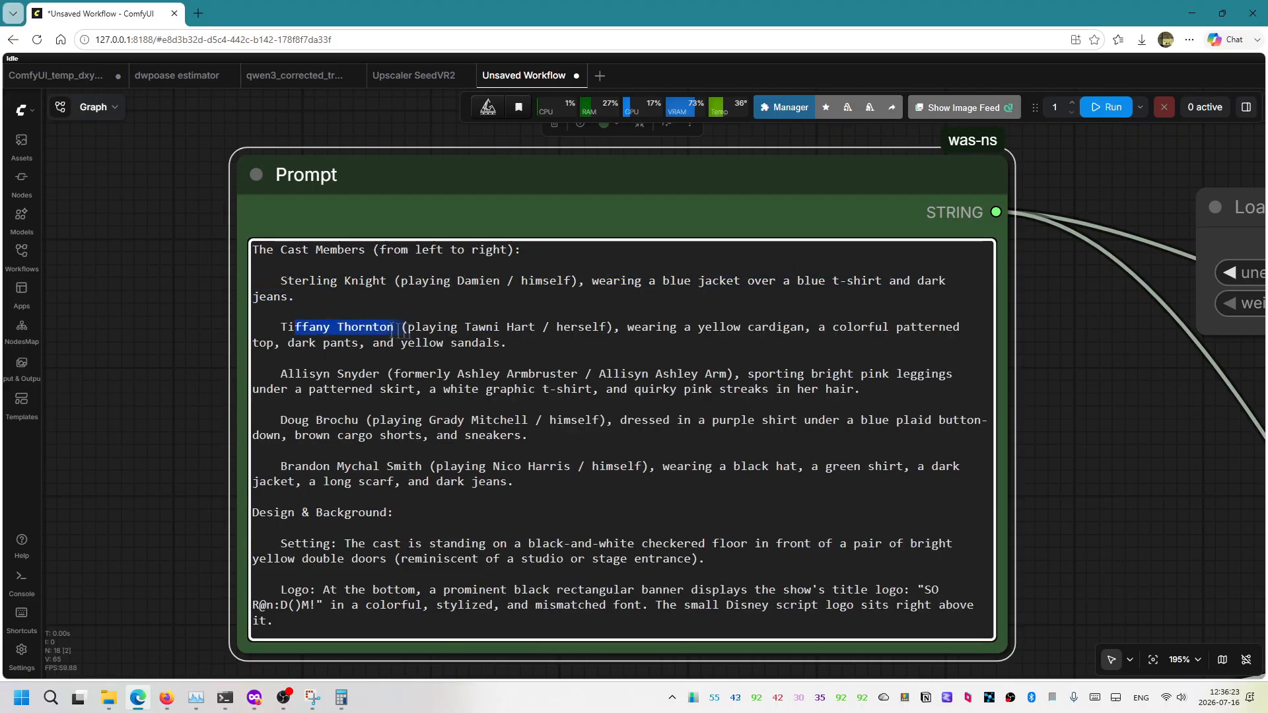
left_click_drag(400, 331, 783, 328)
left_click_drag(288, 374, 345, 374)
left_click_drag(288, 421, 352, 422)
left_click_drag(287, 468, 399, 472)
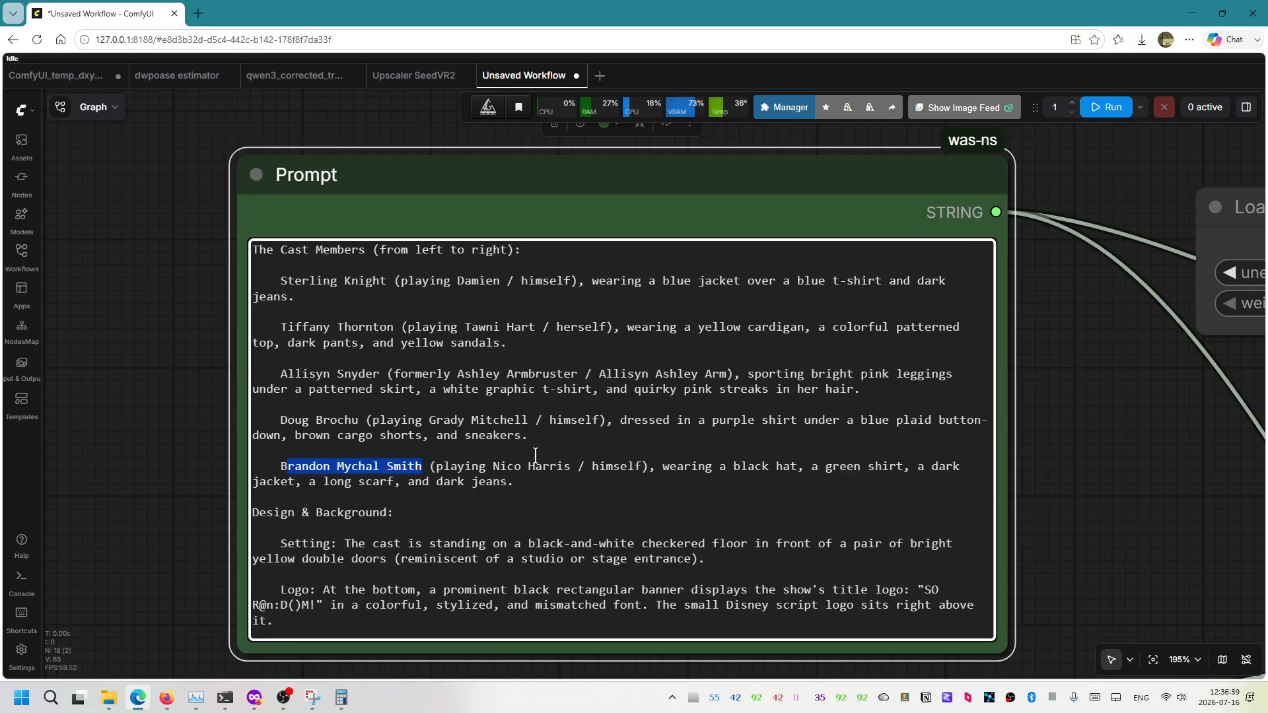
Delete the actor and role names from all five cast descriptions in the Prompt node, keeping only the clothing and appearance details
left_click_drag(285, 280, 581, 283)
scroll(314, 282, "down", 1)
key("BackSpace")
left_click_drag(297, 311, 613, 311)
key("BackSpace")
left_click_drag(298, 339, 724, 339)
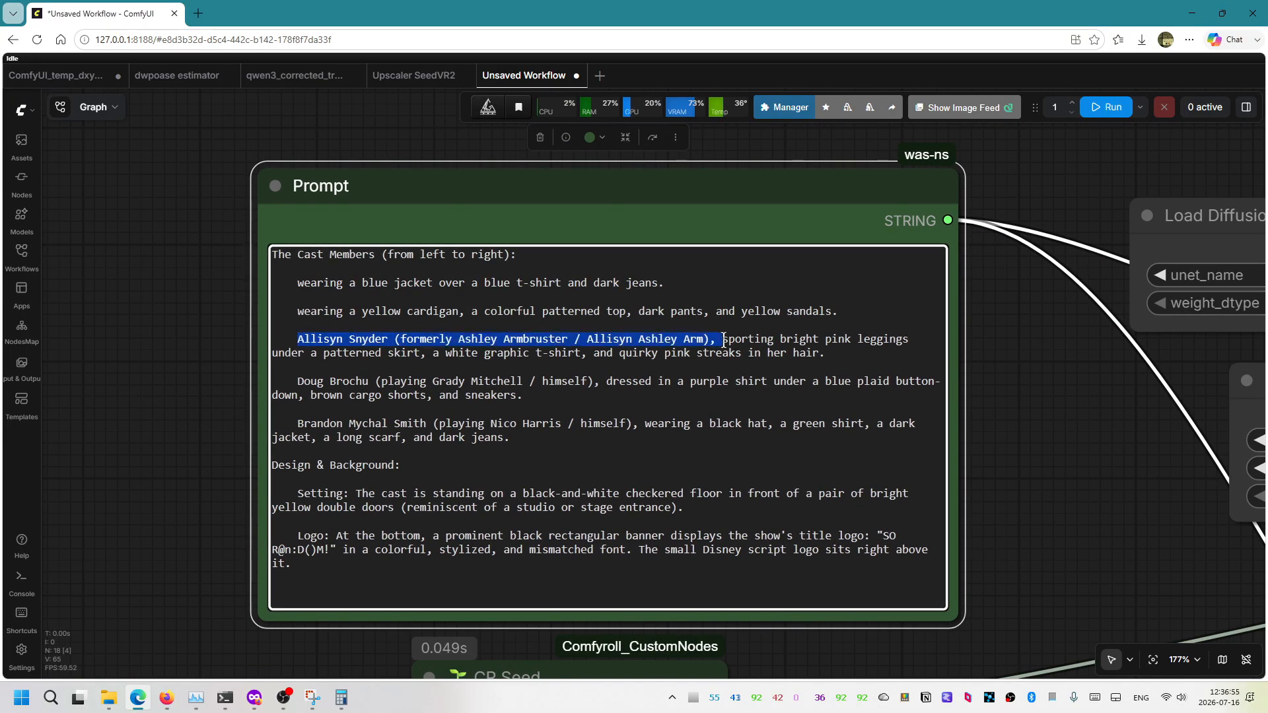
key("BackSpace")
left_click_drag(298, 381, 600, 388)
key("BackSpace")
left_click_drag(297, 408, 510, 405)
key("BackSpace")
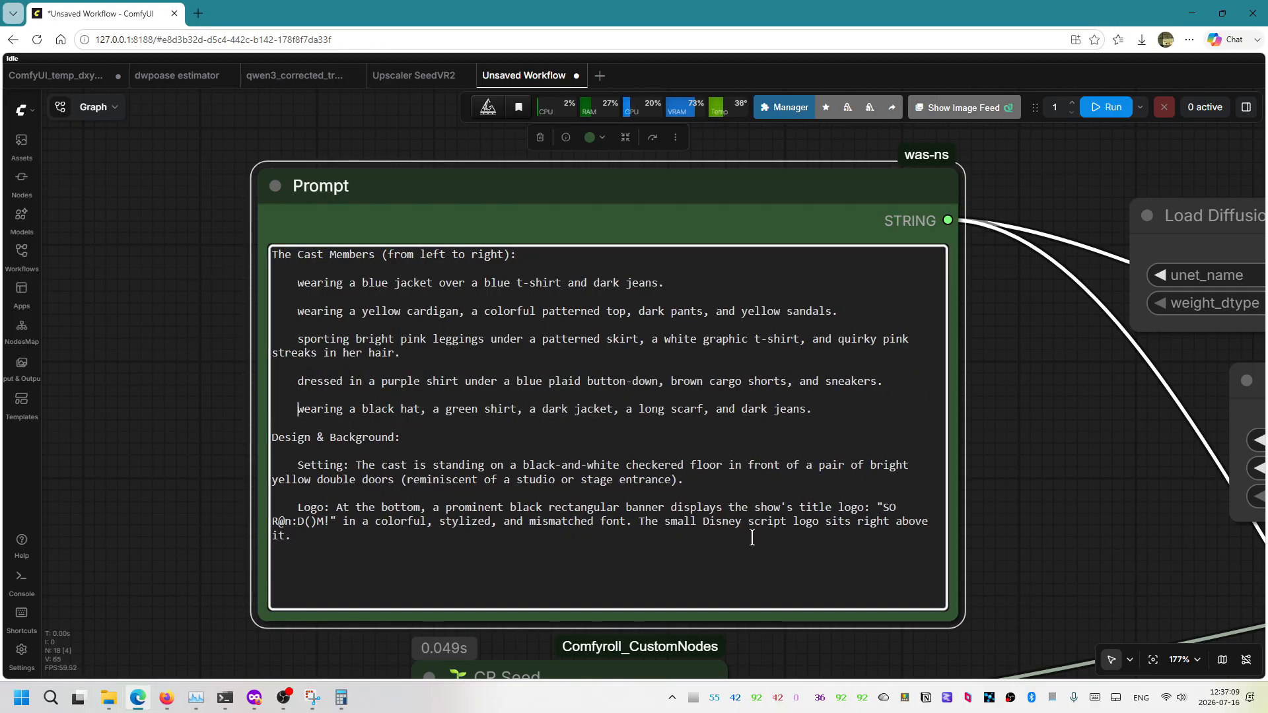
Check the poster previews against the prompt's Disney script logo sentence and run the workflow with the name-free prompt
scroll(752, 538, "up", 3)
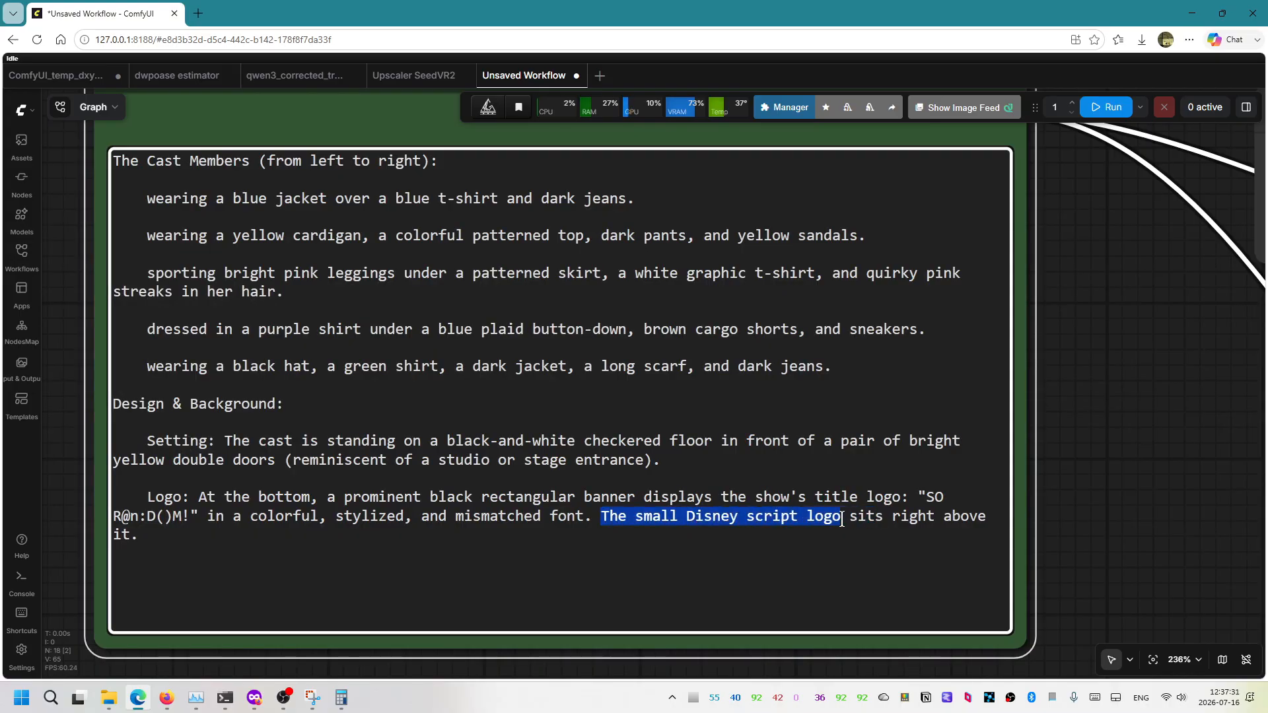
scroll(845, 513, "down", 12)
left_click_drag(942, 530, 3, 296)
left_click_drag(804, 619, 403, 596)
scroll(627, 515, "up", 6)
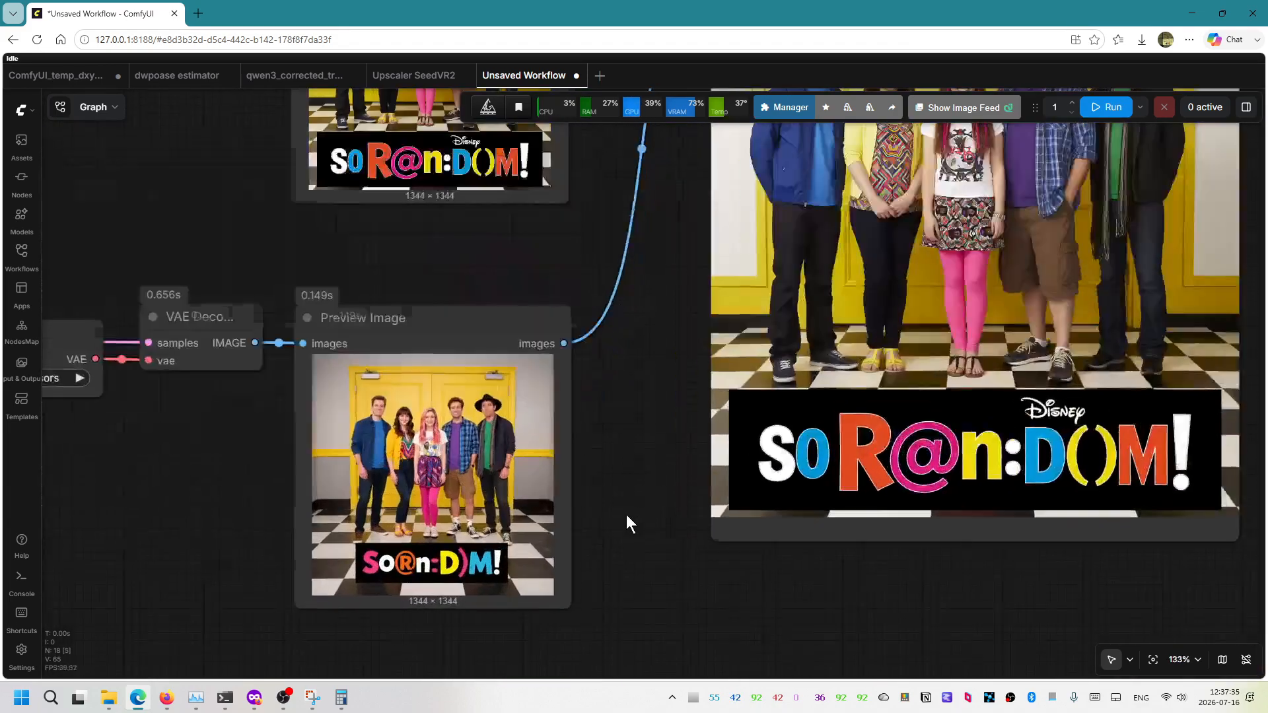
scroll(522, 539, "down", 6)
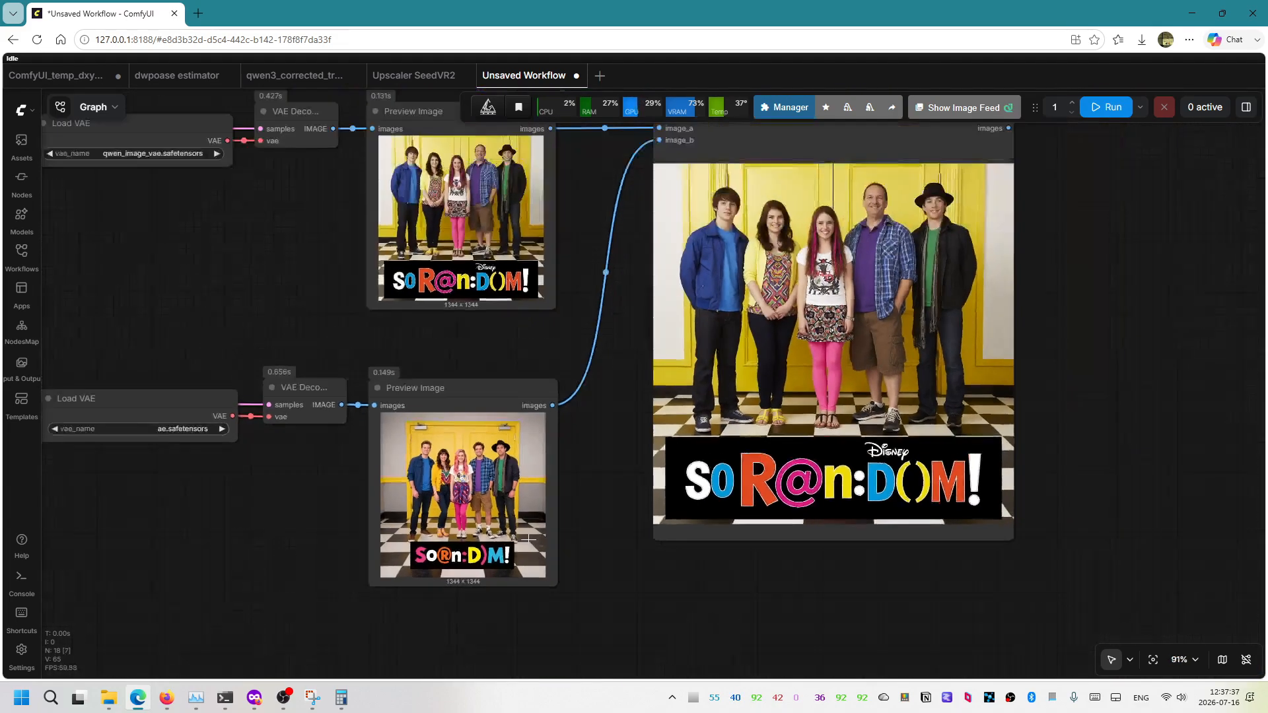
left_click(1104, 112)
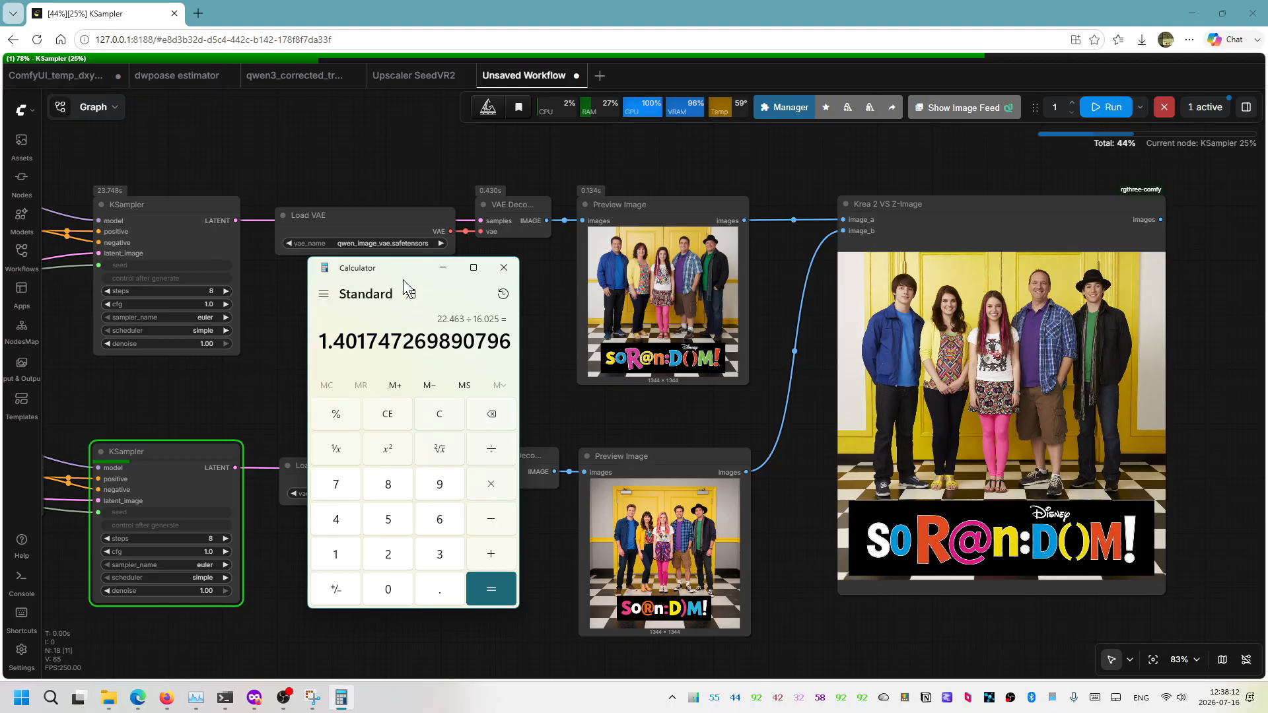
Divide the Krea 2 sampling time 23.748 by the Z-Image sampling time 16.430 in Calculator
type("23")
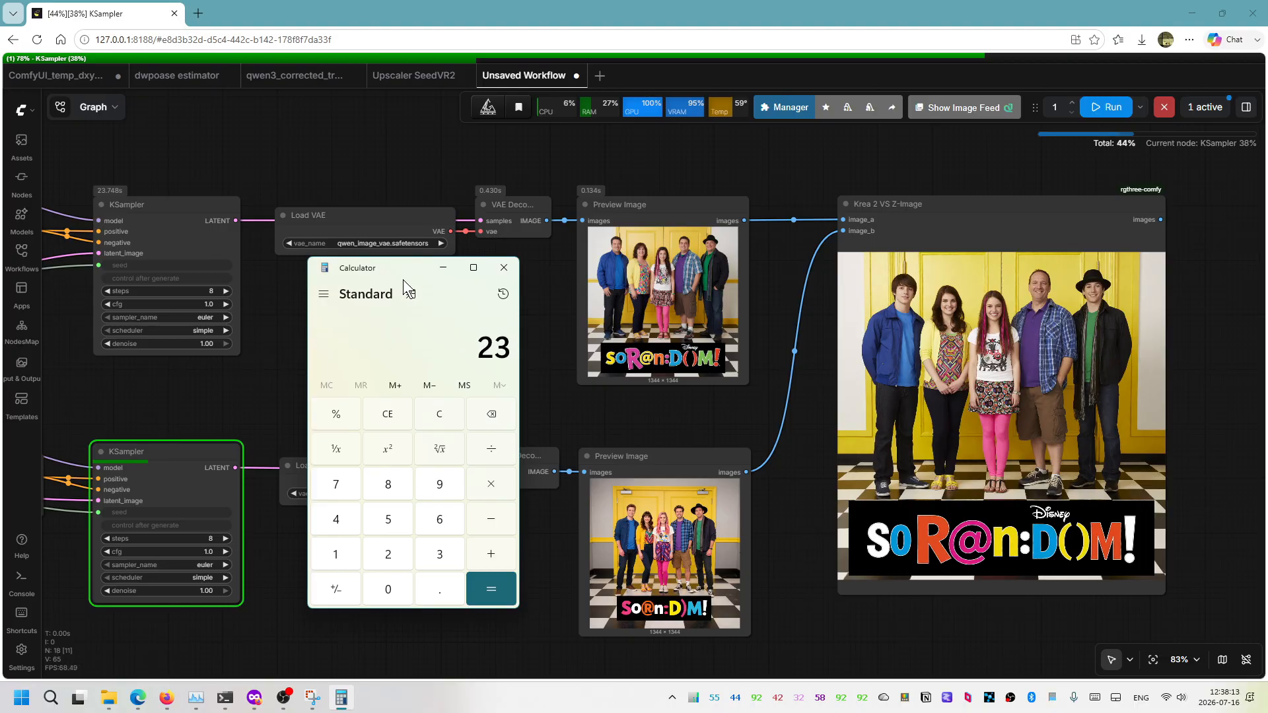
type(".748")
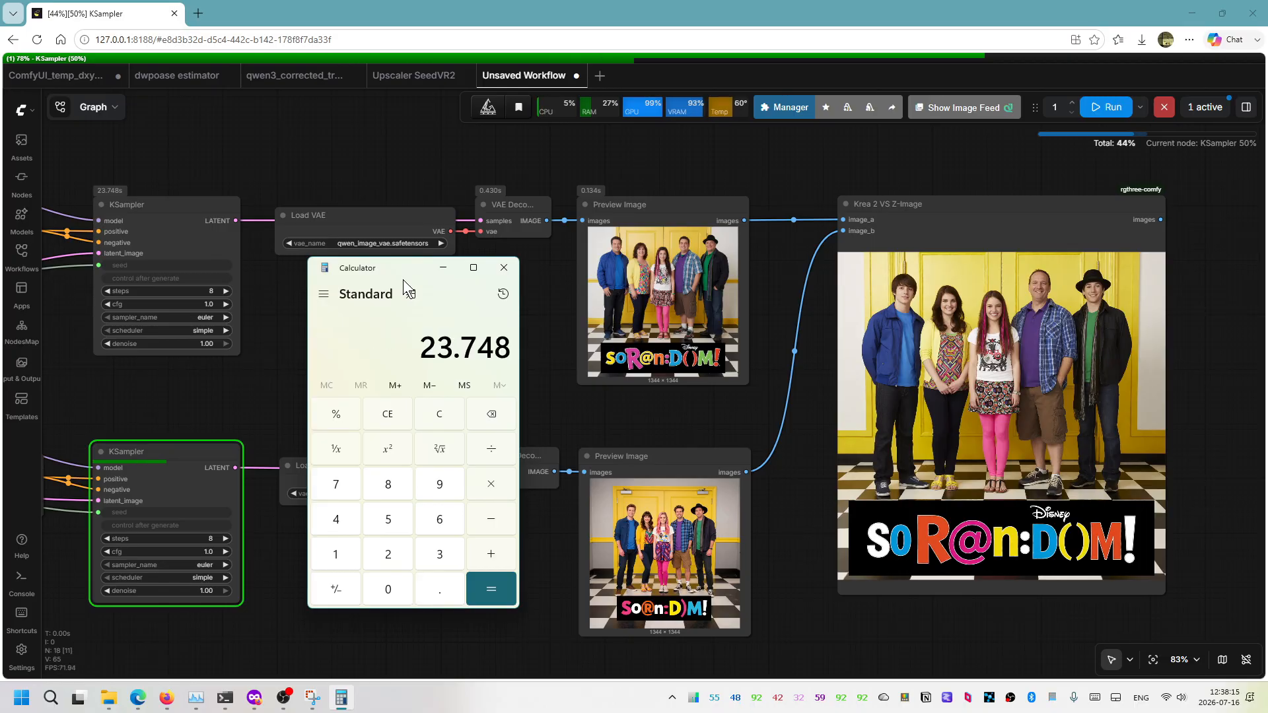
key("slash")
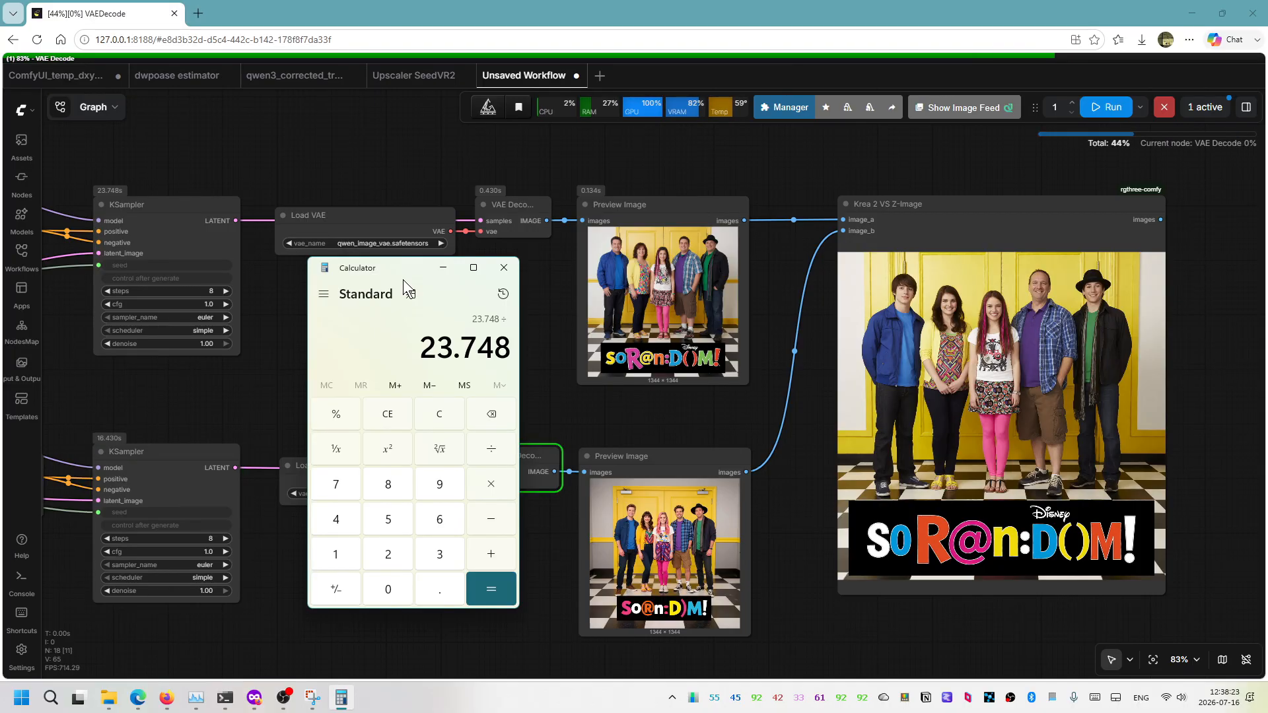
type("16.430")
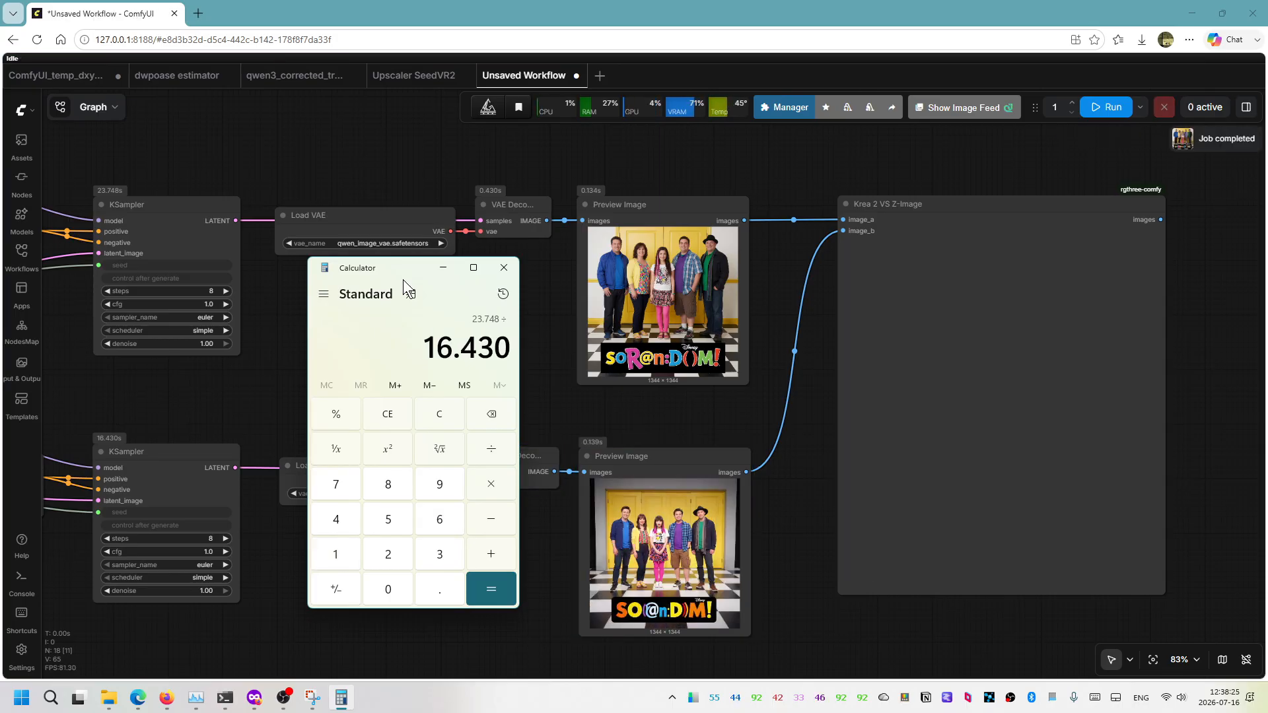
key("Return")
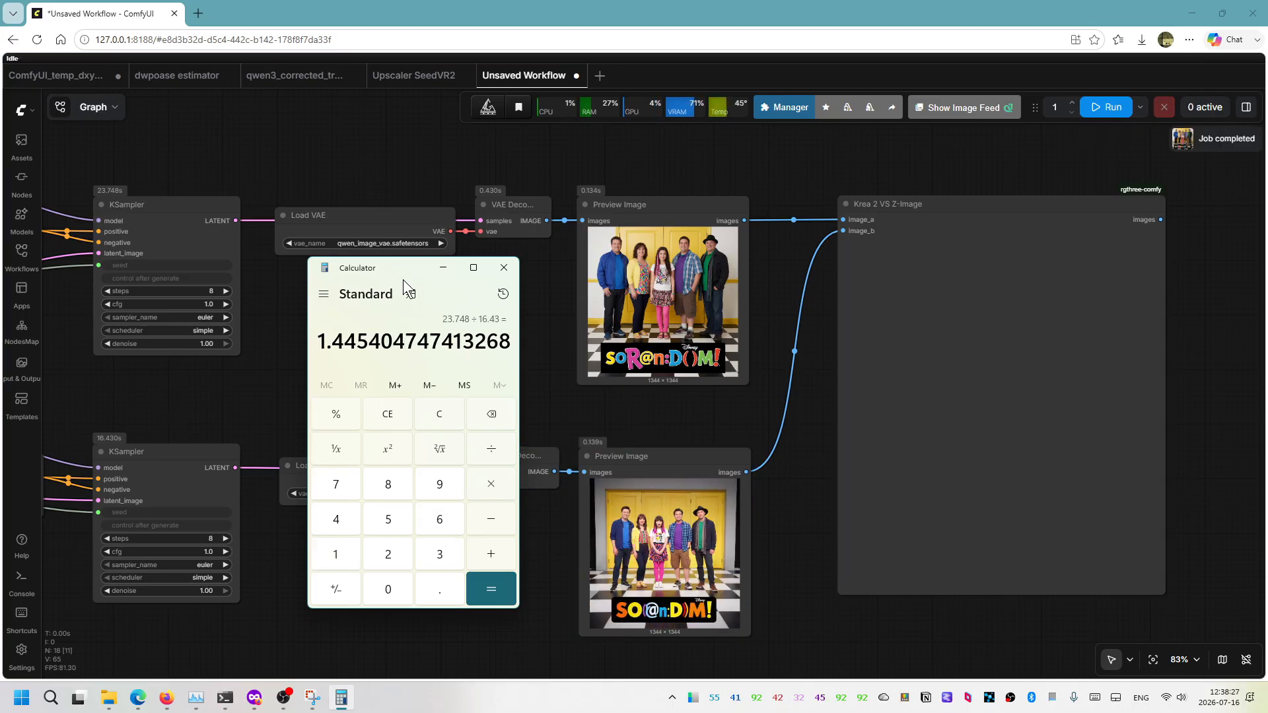
Return to ComfyUI and compare the name-free posters in the Krea 2 VS Z-Image node, examining the cast's faces and clothing up close
left_click(747, 424)
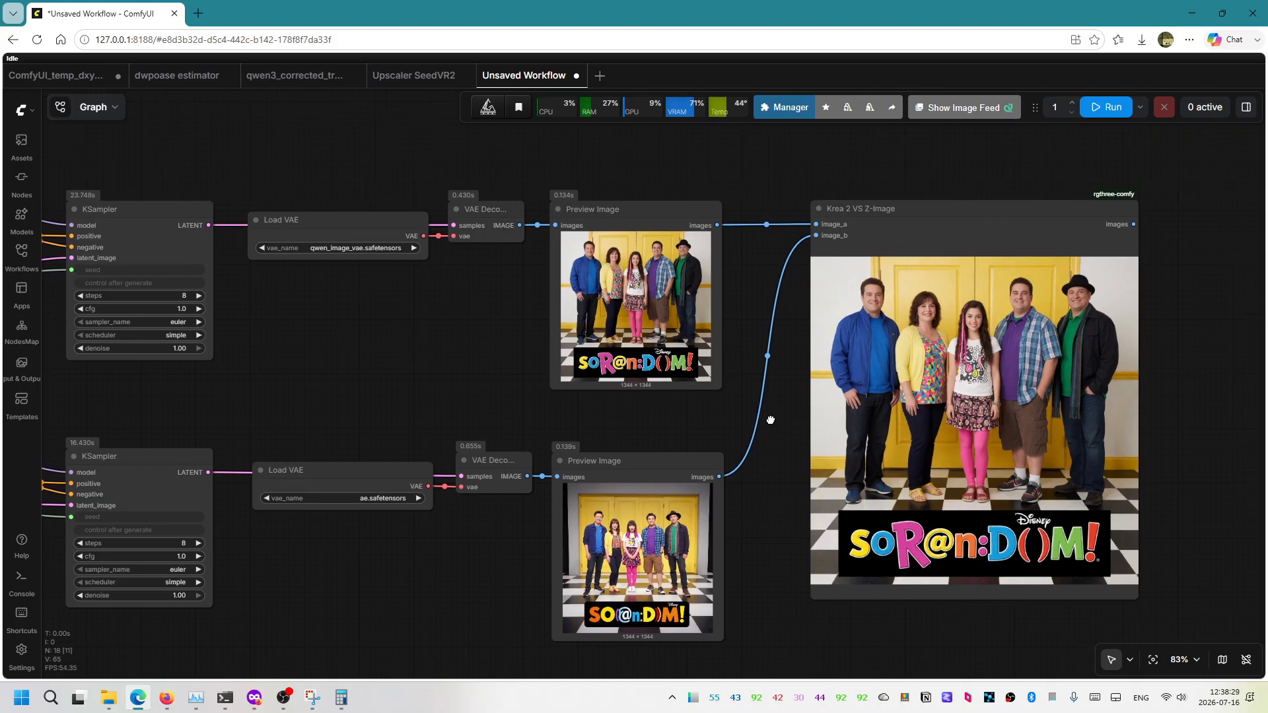
scroll(541, 411, "up", 3)
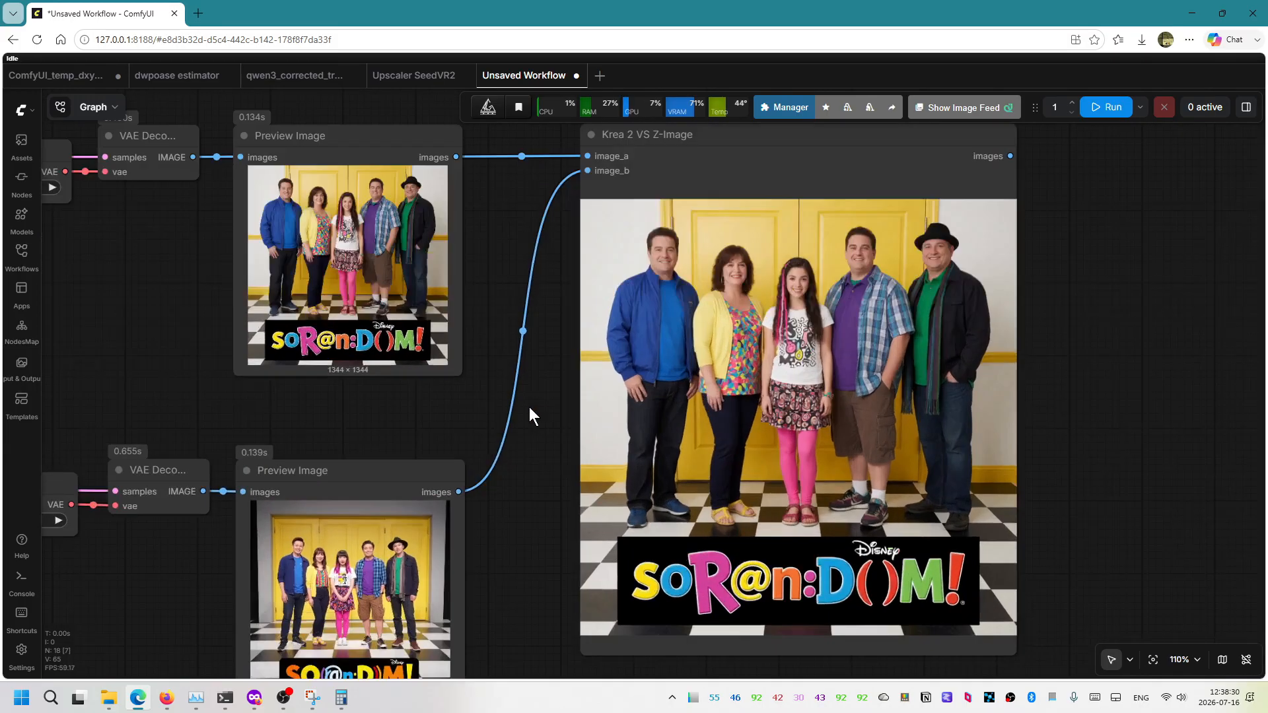
left_click_drag(529, 408, 417, 395)
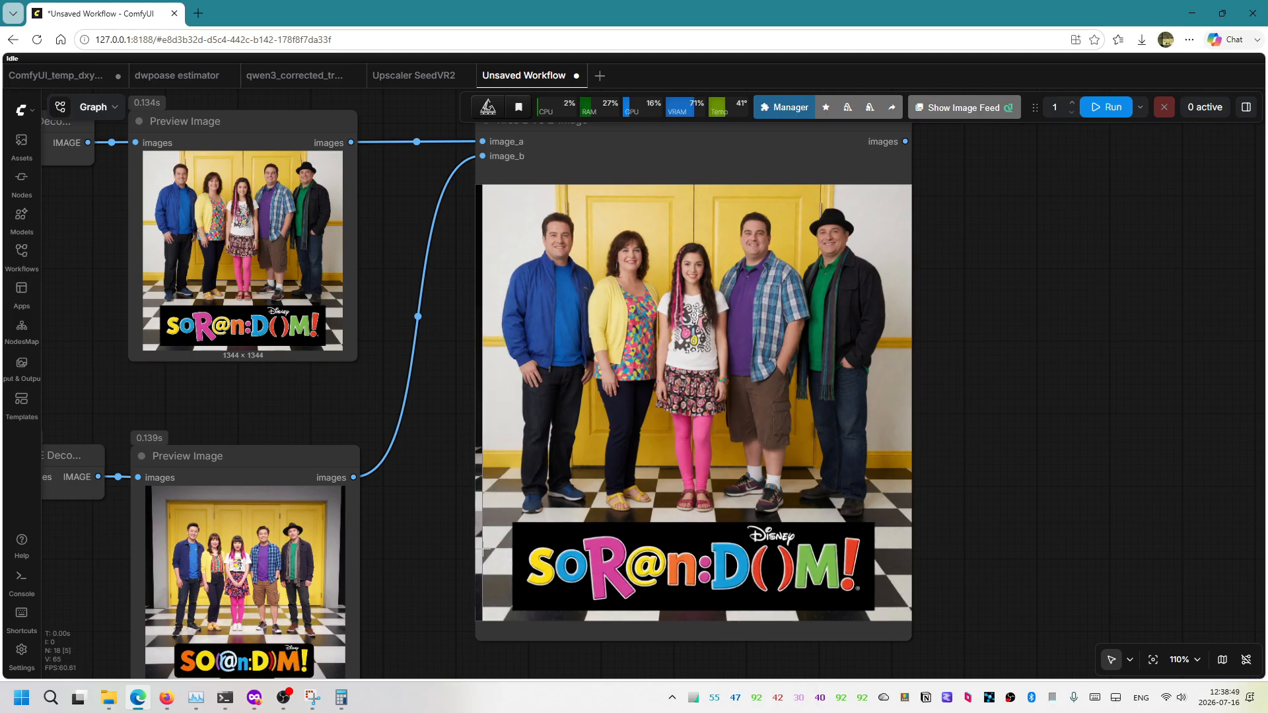
left_click_drag(390, 510, 351, 633)
scroll(584, 367, "up", 11)
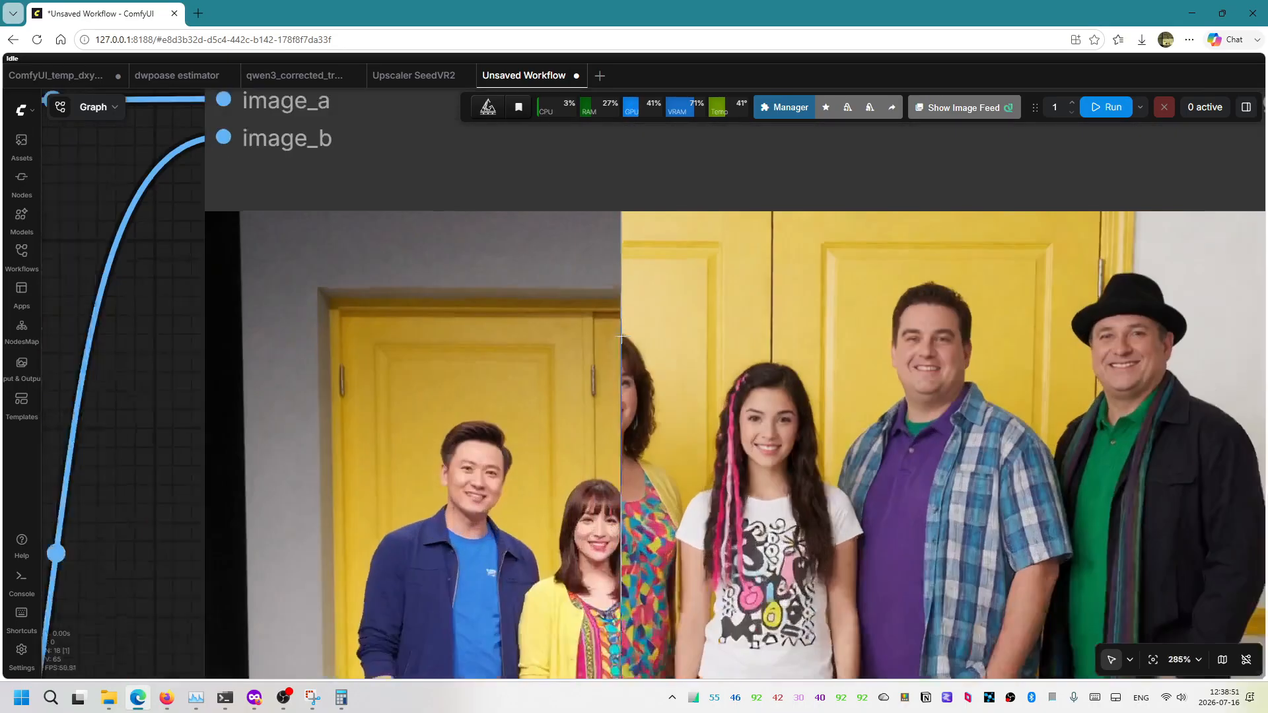
scroll(615, 634, "up", 6)
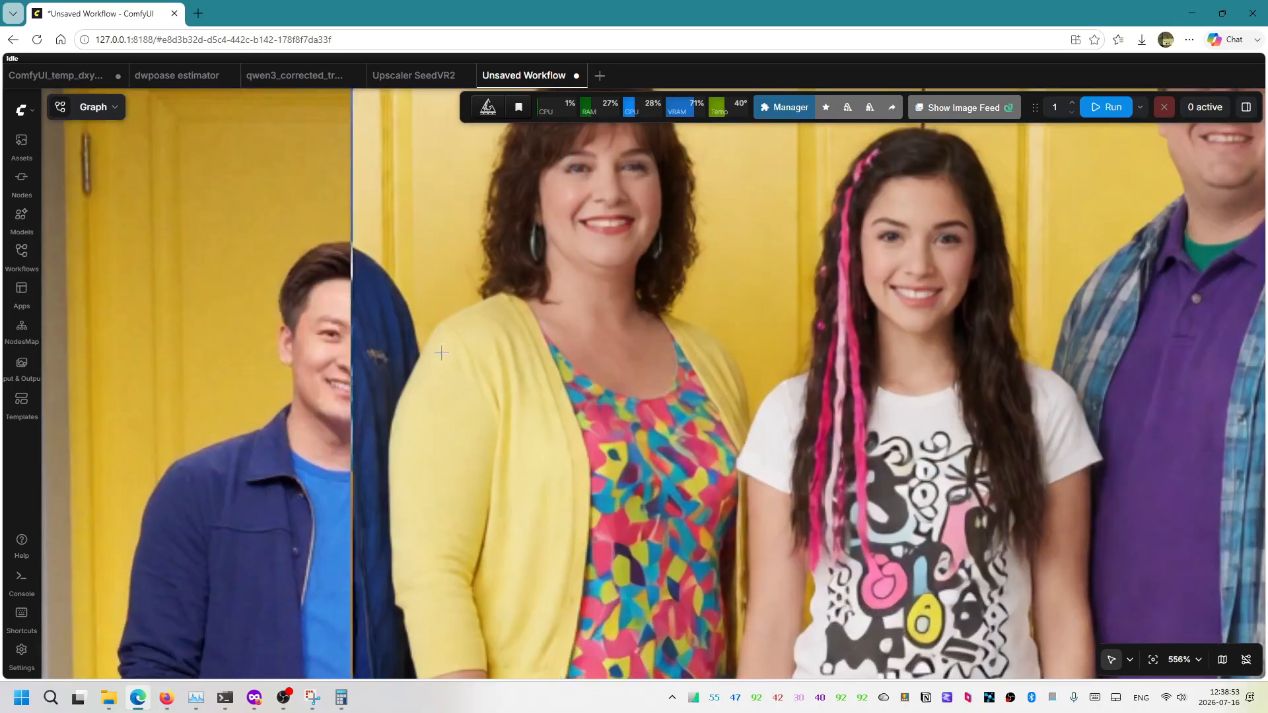
scroll(477, 373, "down", 5)
scroll(284, 221, "up", 3)
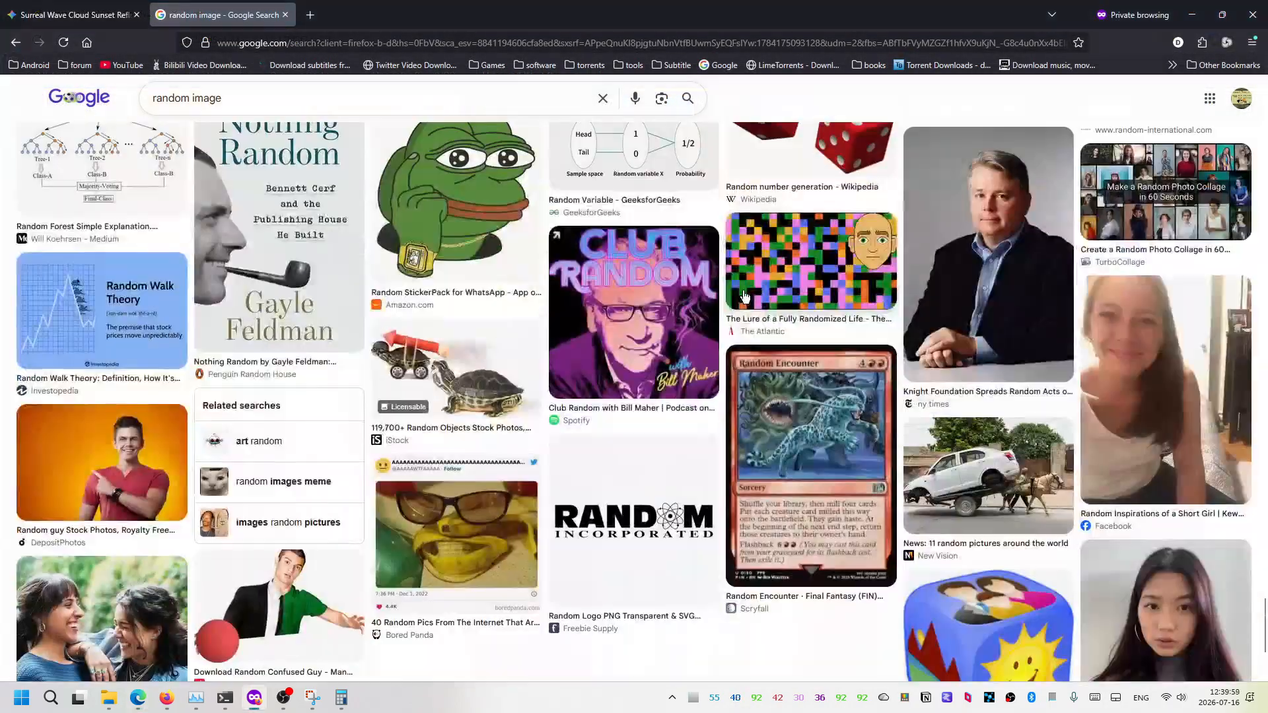
Browse the Google random image results and capture the studio portrait of the long-haired woman in white trousers with Snipping Tool
scroll(745, 296, "down", 15)
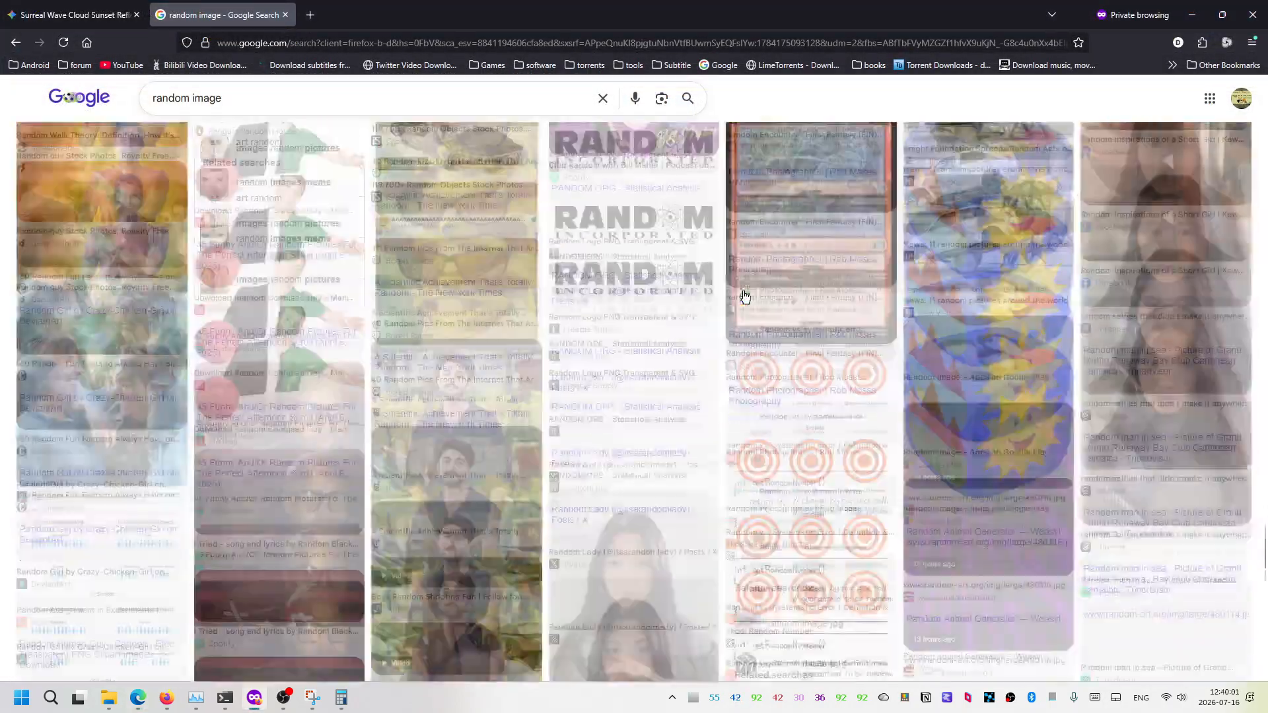
scroll(751, 293, "down", 15)
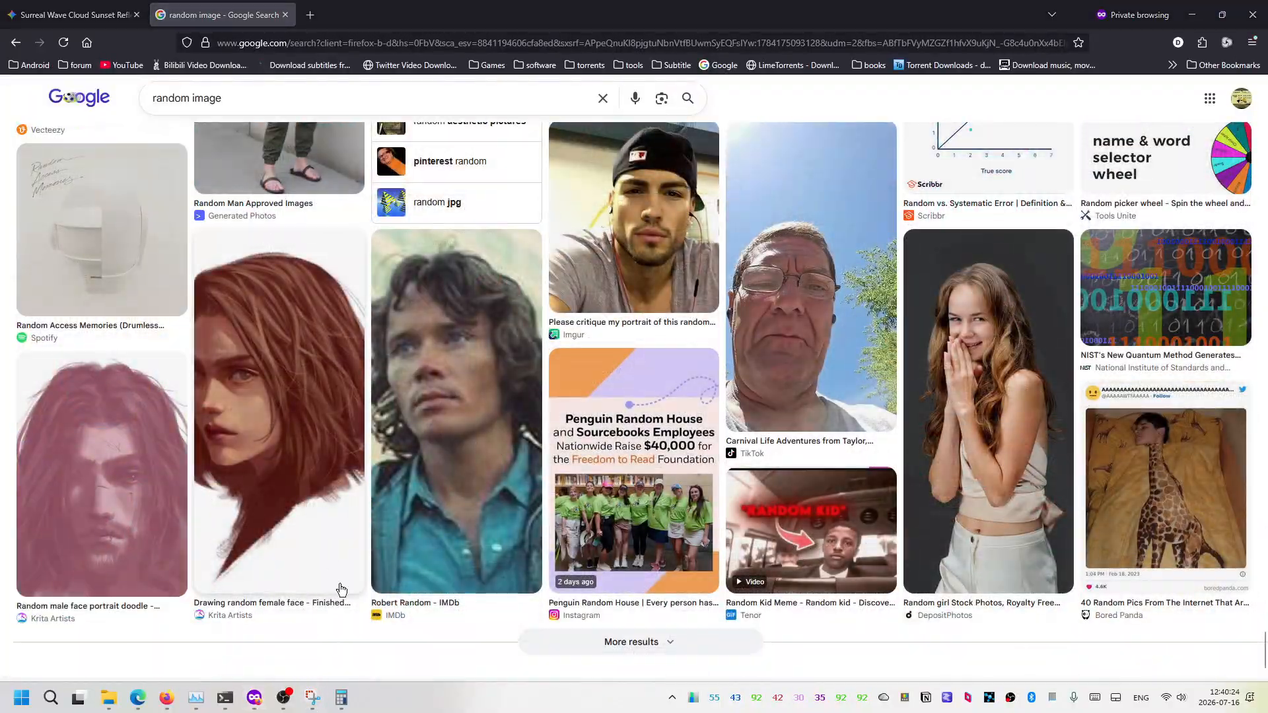
mouse_move(313, 697)
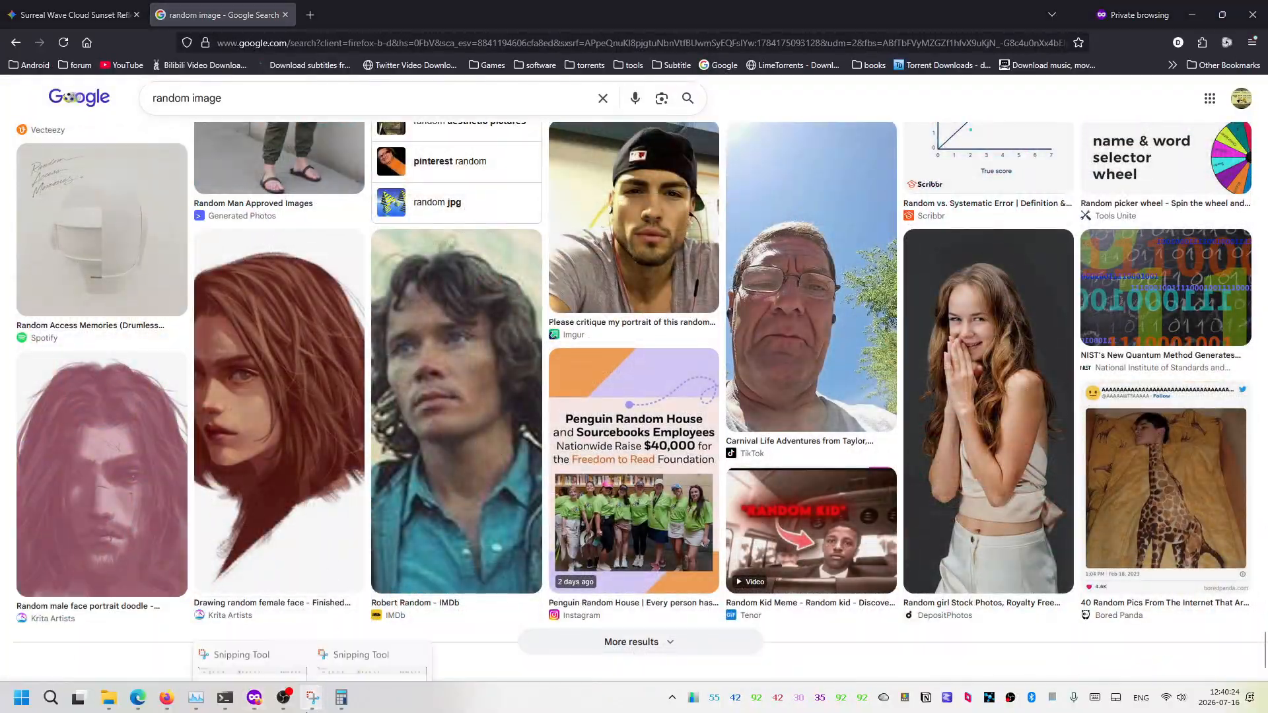
left_click(375, 628)
left_click(500, 286)
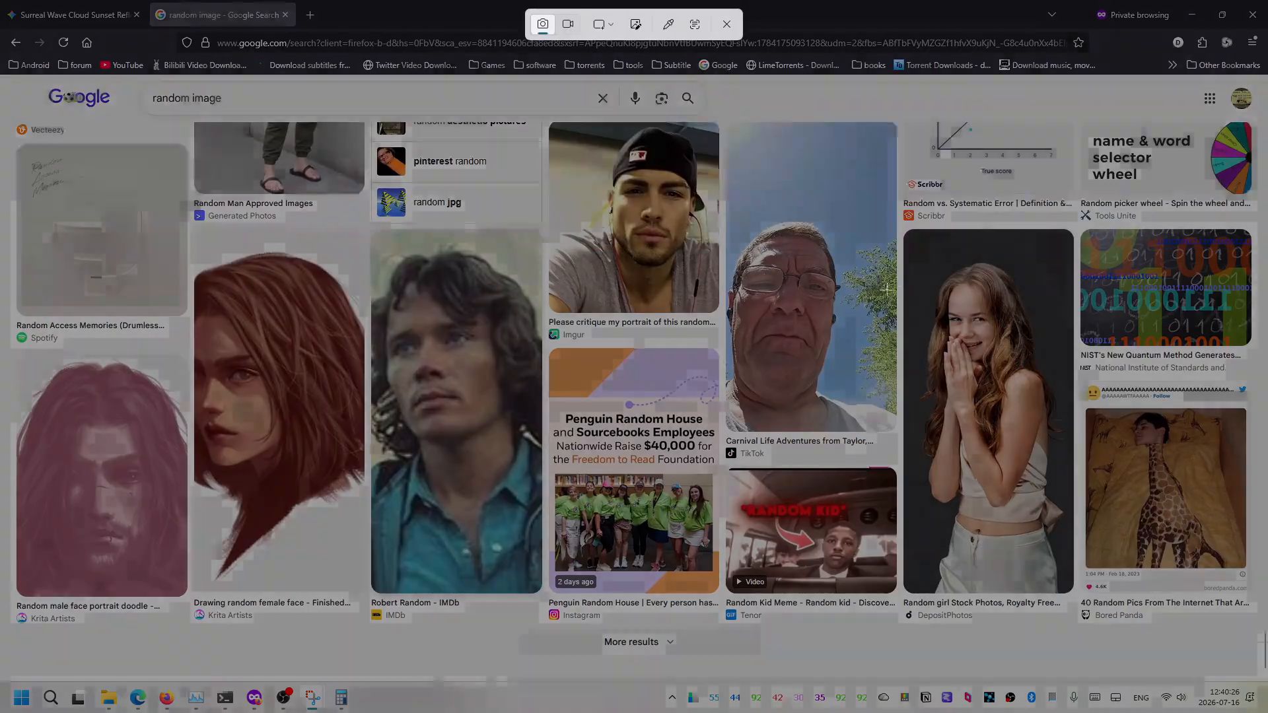
left_click_drag(907, 228, 1076, 594)
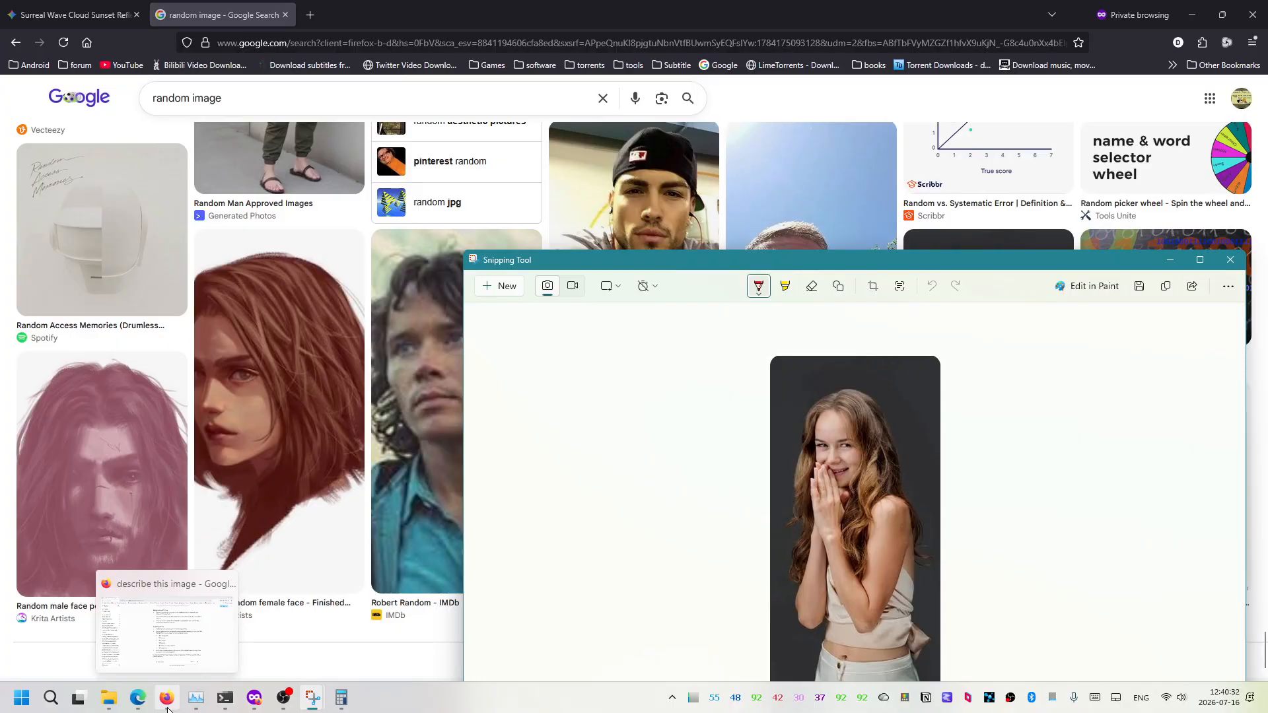
Switch to the Gemini chat and send the captured portrait with the message "and this one"
left_click(166, 700)
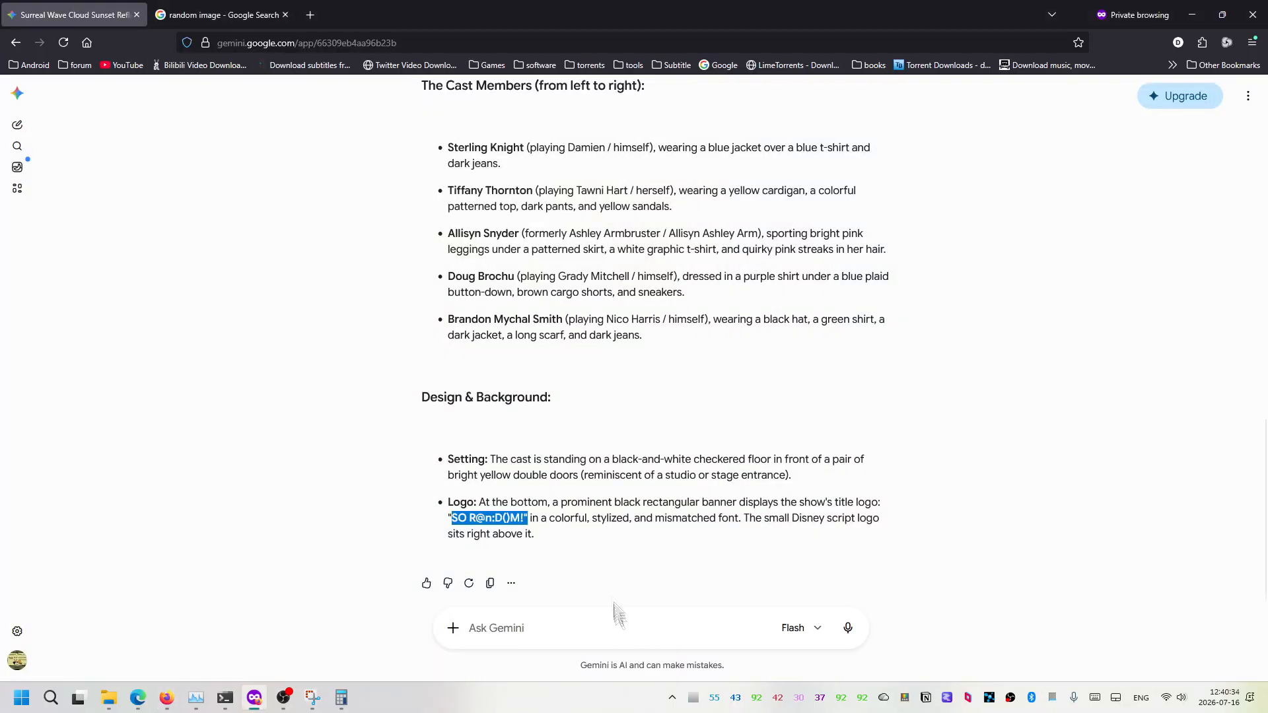
left_click(608, 621)
key("ctrl+v")
type("and this one")
key("Return")
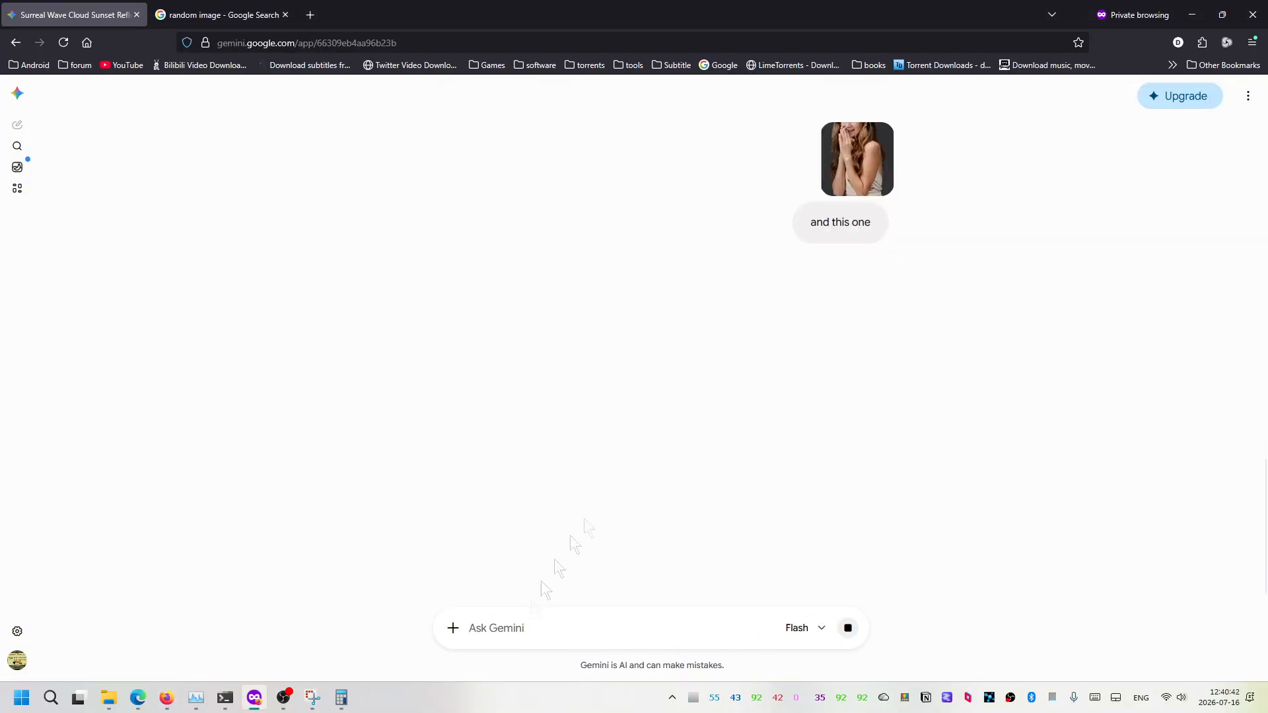
Switch to ComfyUI and set the height in the Empty Latent Image node to 1920
left_click(137, 698)
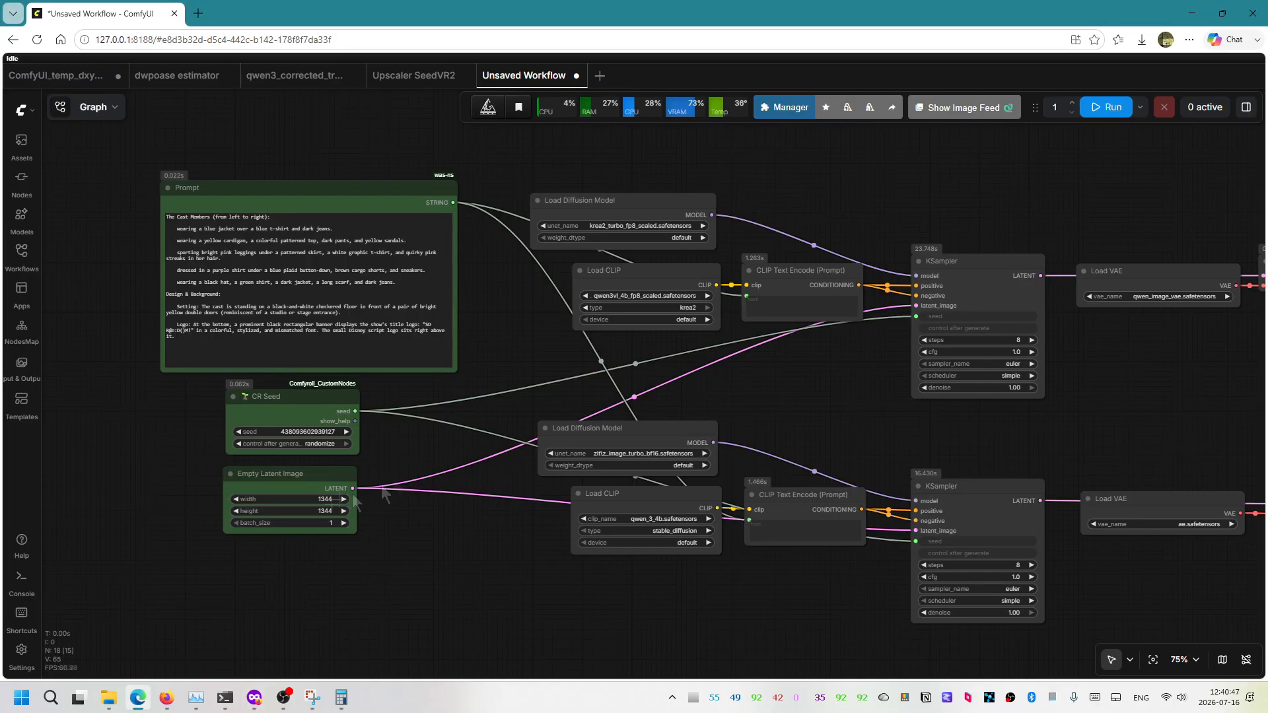
left_click(317, 500)
type("1920")
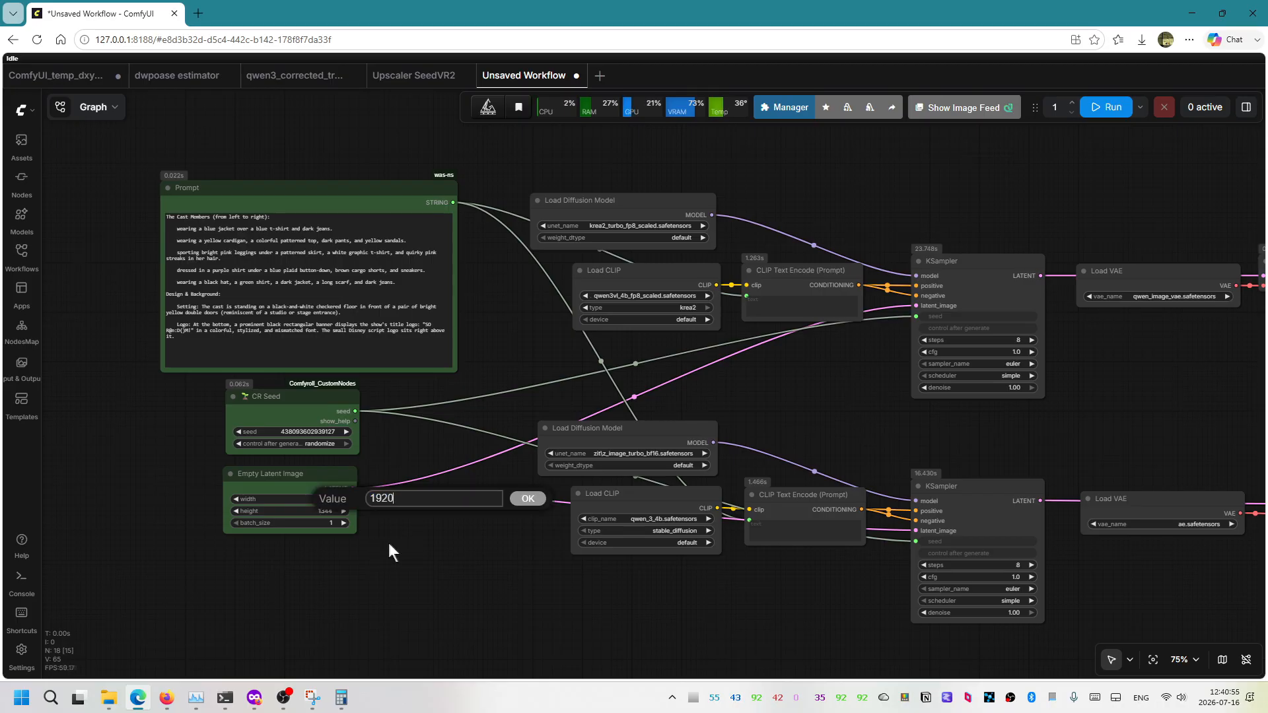
key("Return")
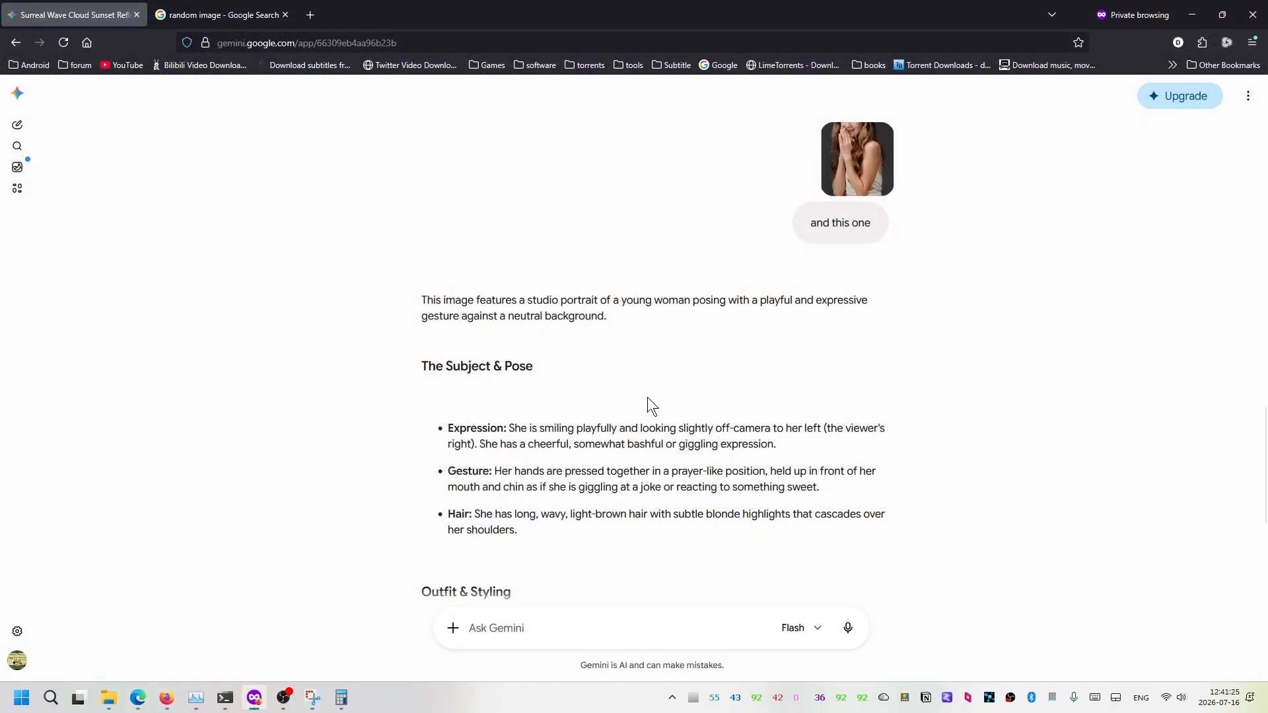
Replace the Prompt node's text with Gemini's description of the portrait, from subject and pose through lighting, and run the workflow
scroll(638, 418, "down", 5)
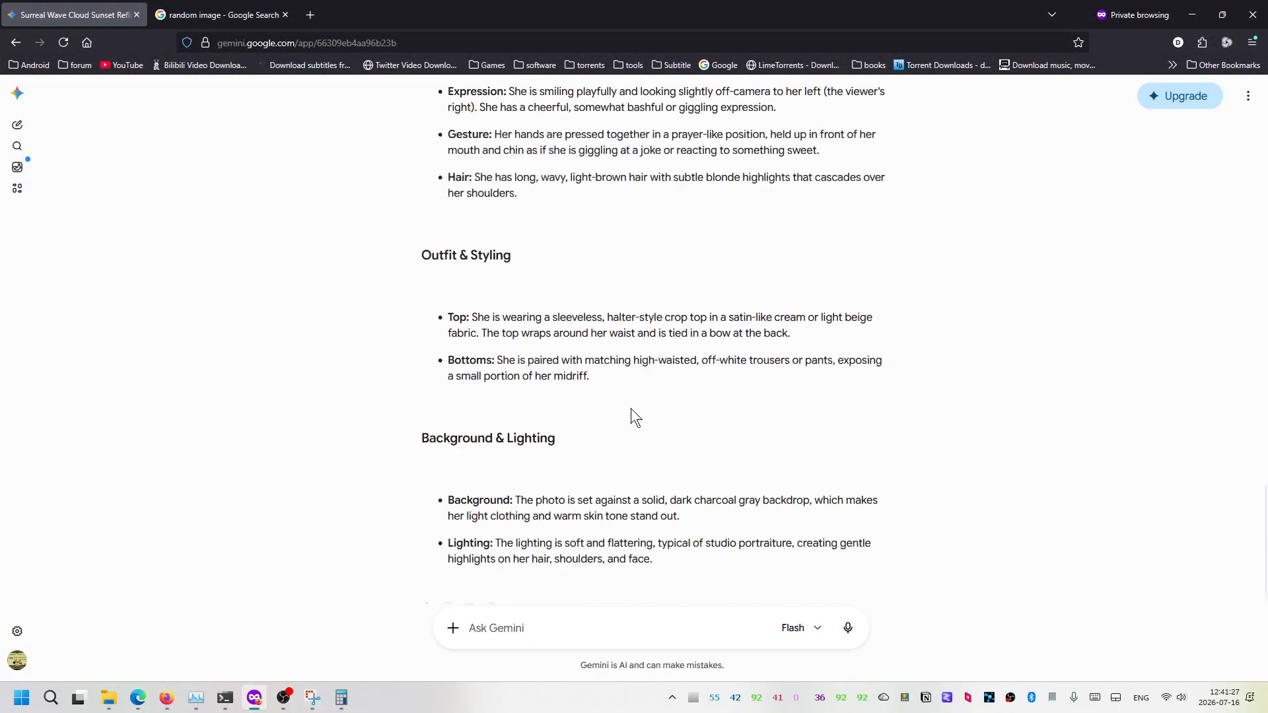
key("ctrl+a")
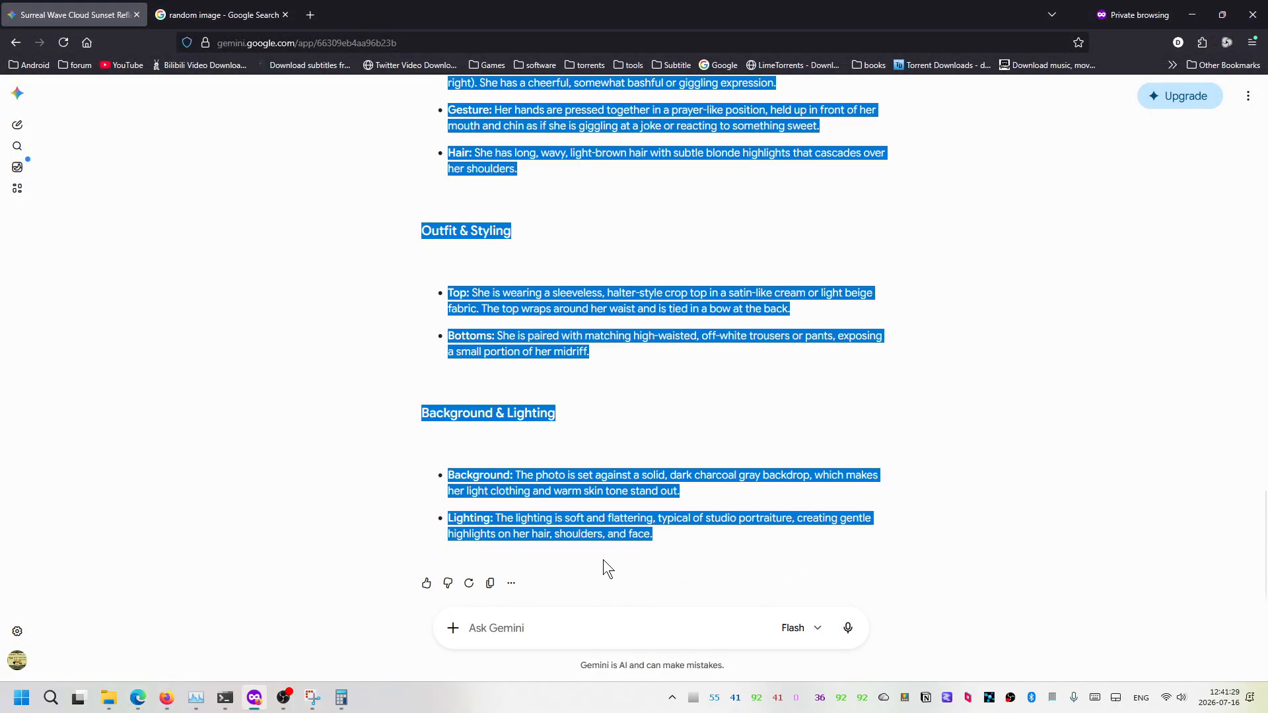
left_click(135, 696)
left_click(374, 271)
key("ctrl+a")
key("ctrl+v")
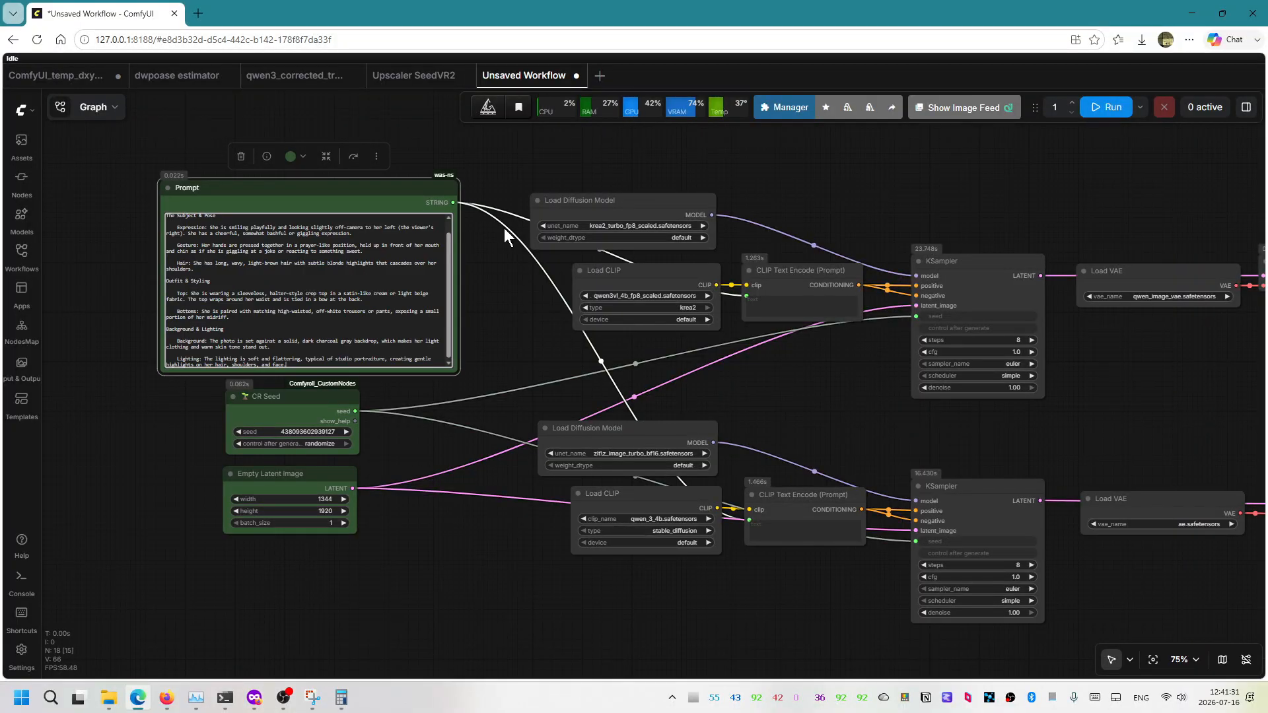
left_click(1107, 110)
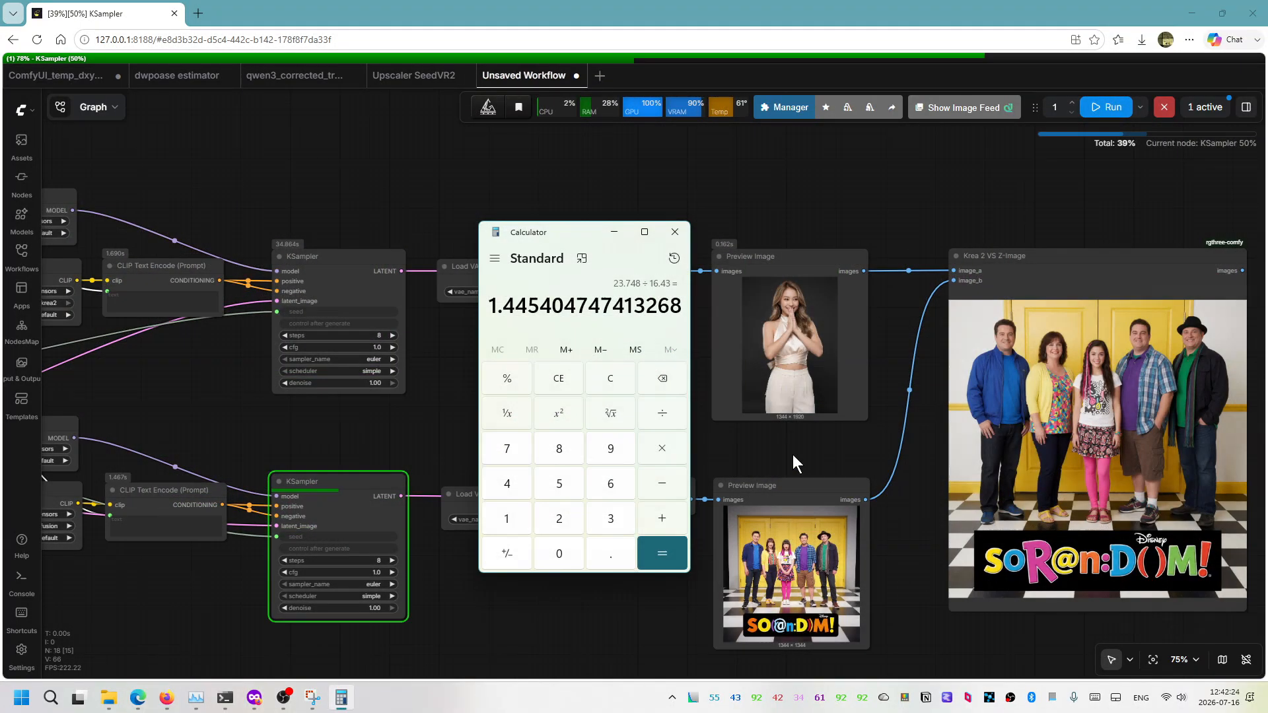
Divide the new Krea 2 sampling time 34.864 by the Z-Image time 23.968 in Calculator
type("34")
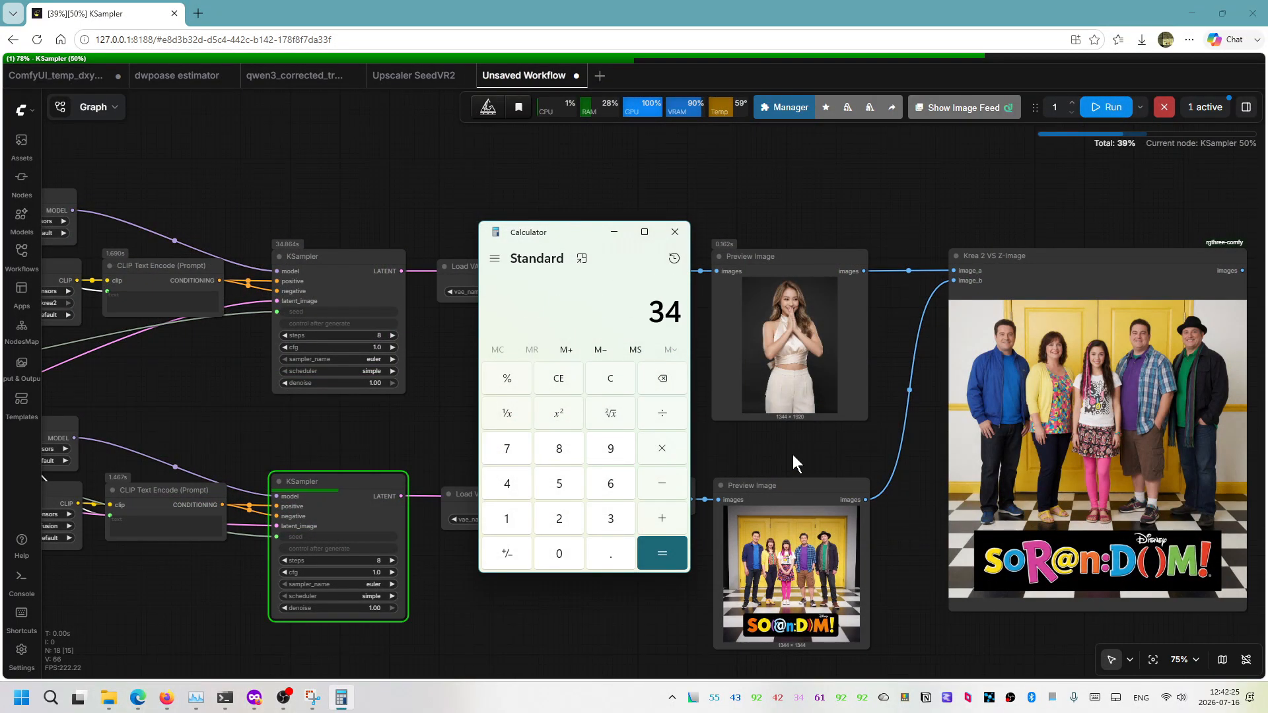
type(".8")
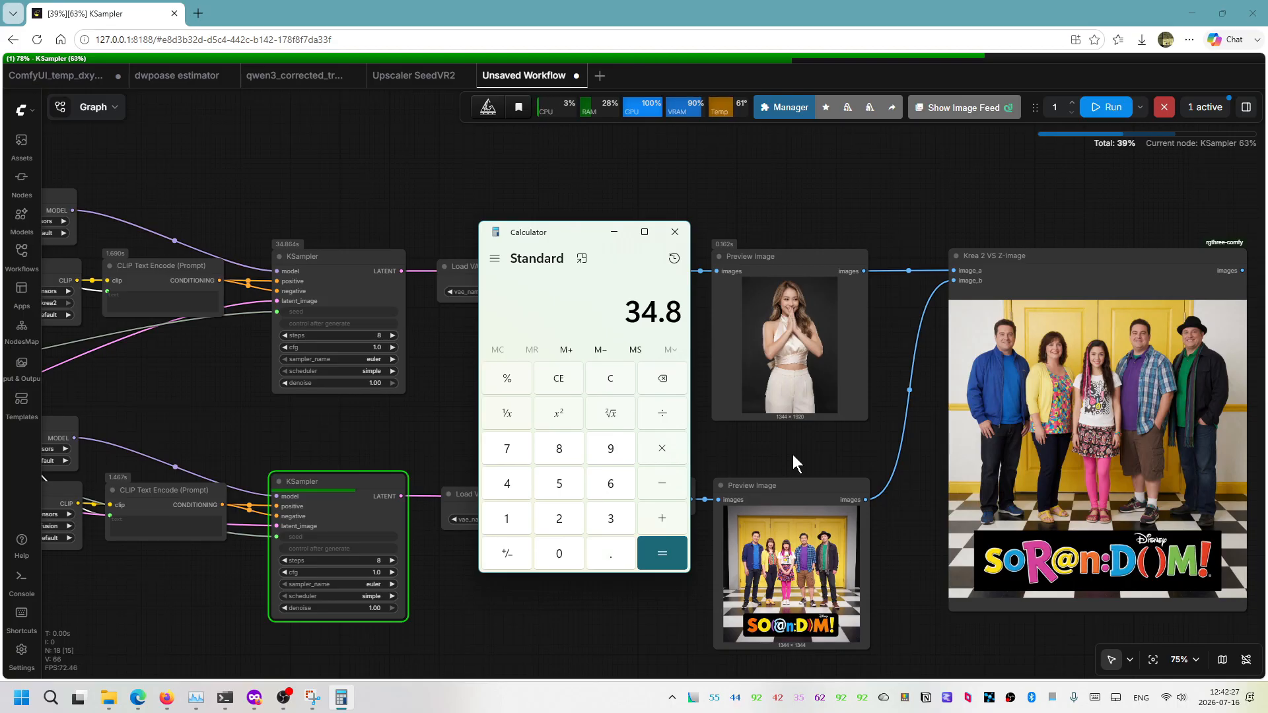
type("64")
scroll(433, 427, "up", 2)
type("/23")
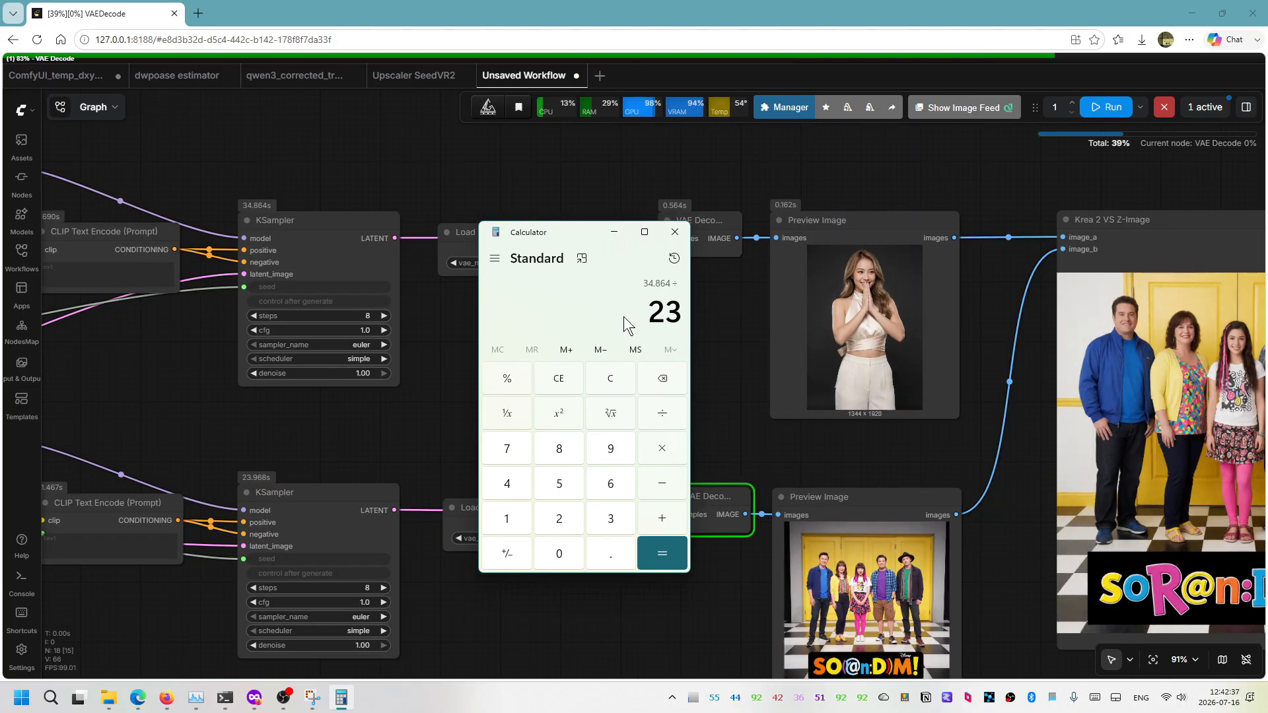
type(".968")
key("Return")
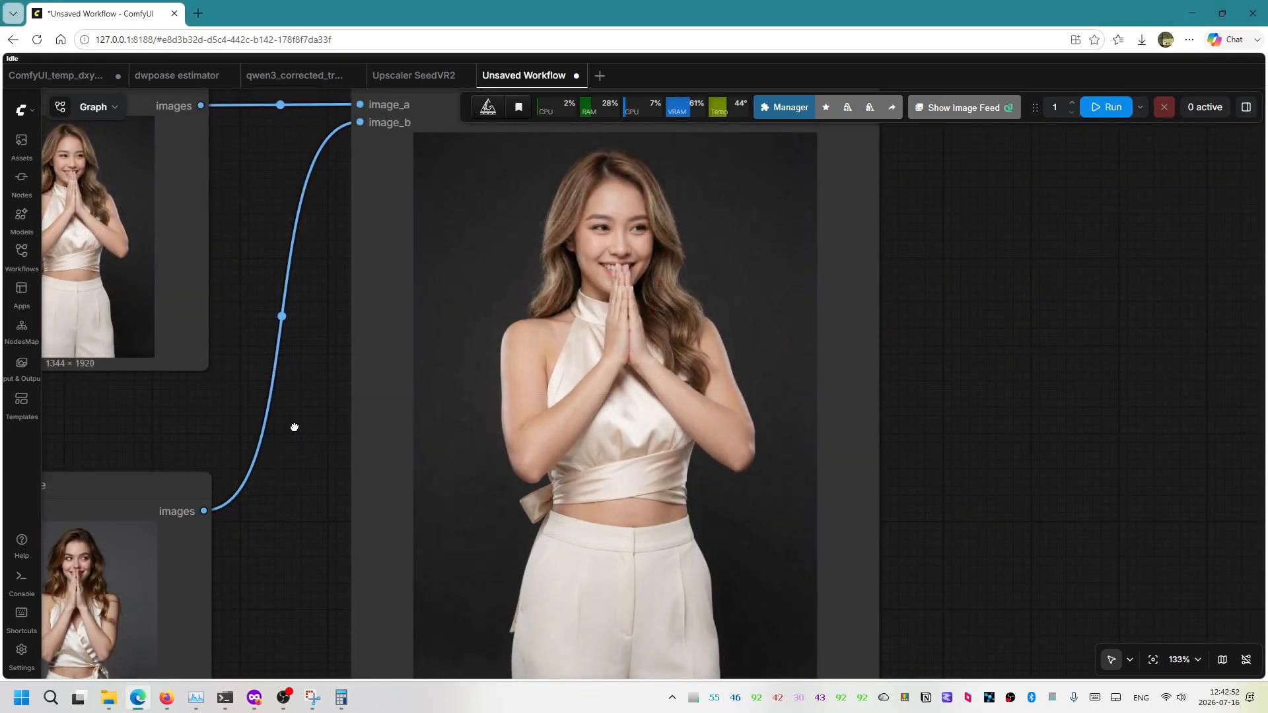
Compare the two portraits in the Krea 2 VS Z-Image node, examining the face, eyes, hands, hair and satin top up close
left_click_drag(295, 427, 276, 502)
scroll(730, 395, "up", 4)
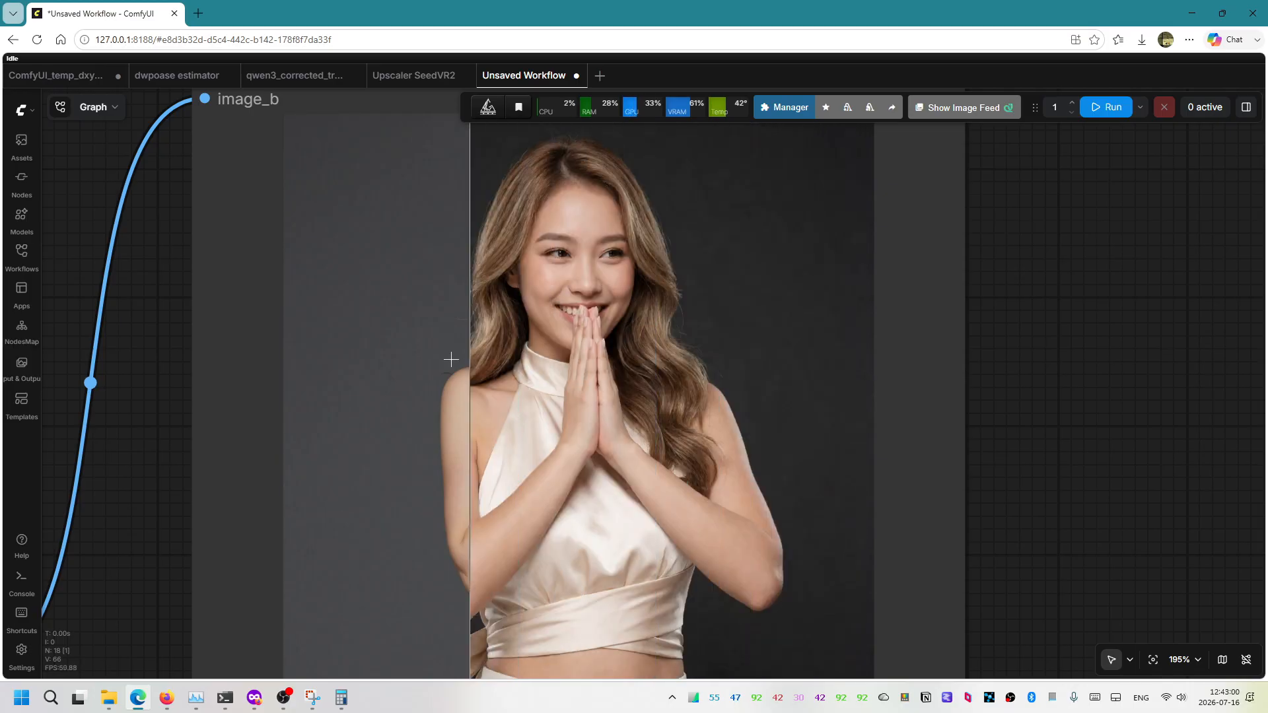
scroll(311, 352, "up", 4)
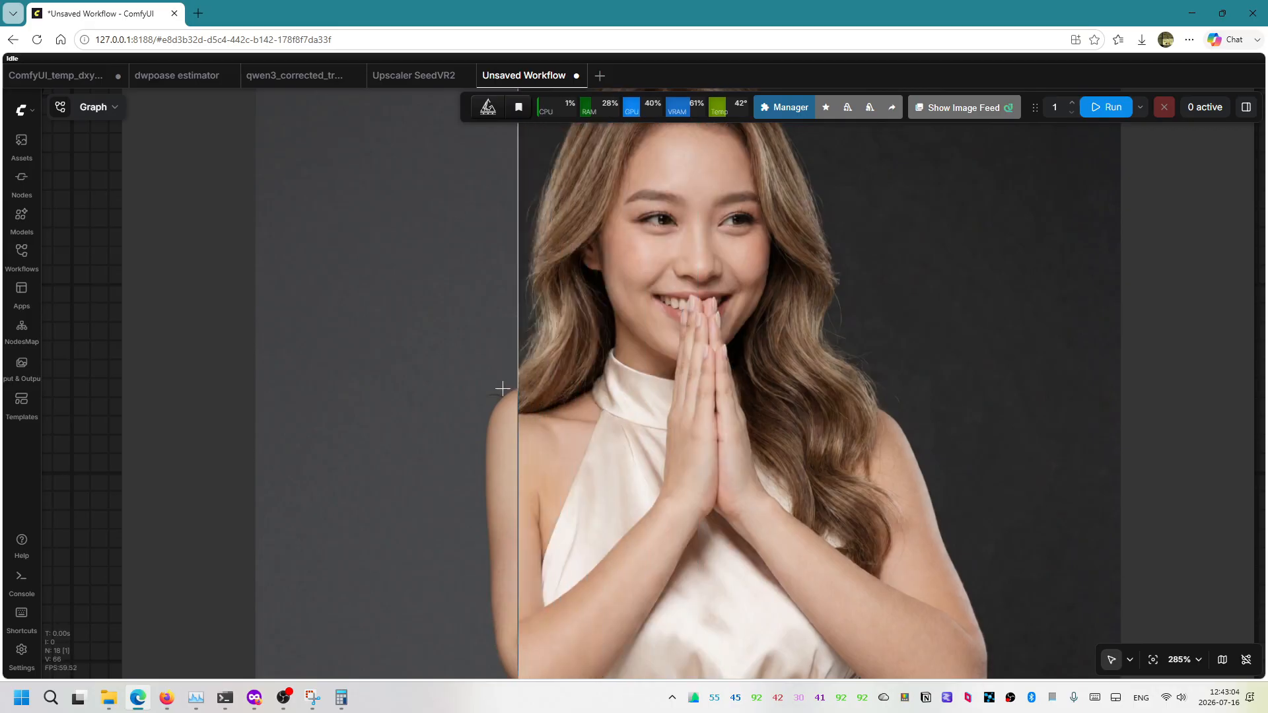
scroll(658, 297, "down", 7)
scroll(671, 263, "up", 8)
scroll(672, 263, "up", 5)
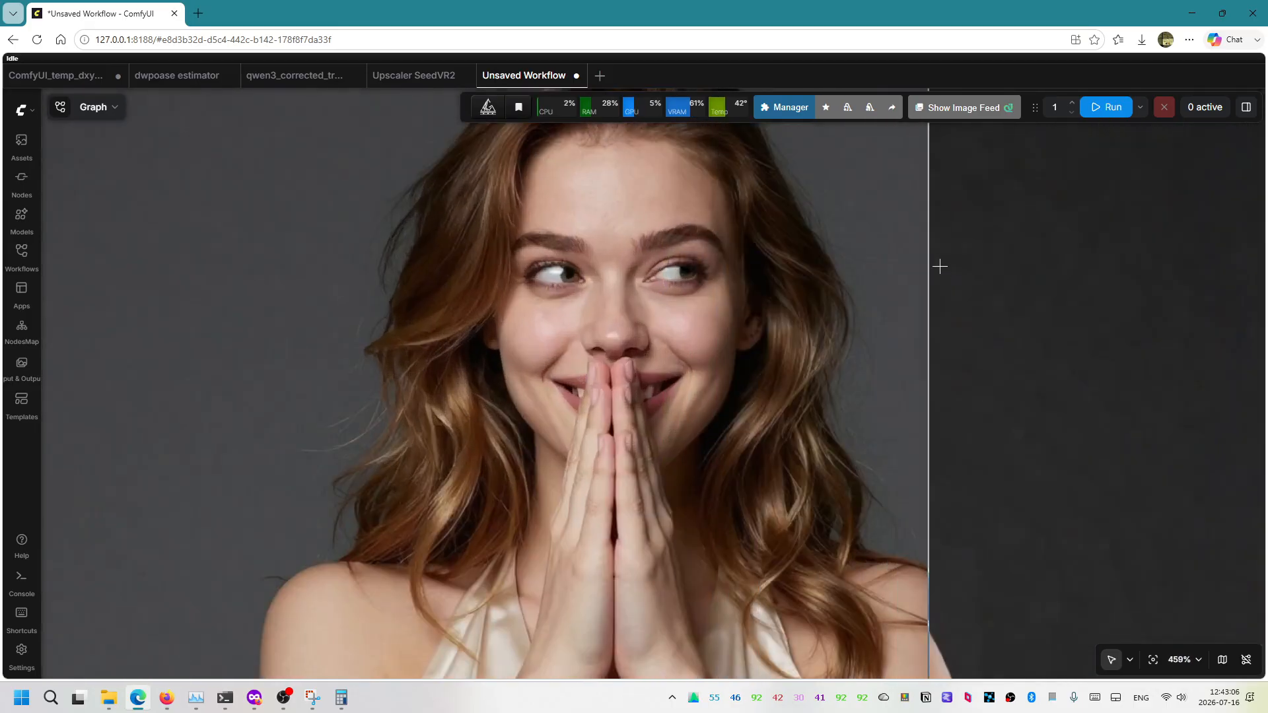
scroll(941, 266, "up", 2)
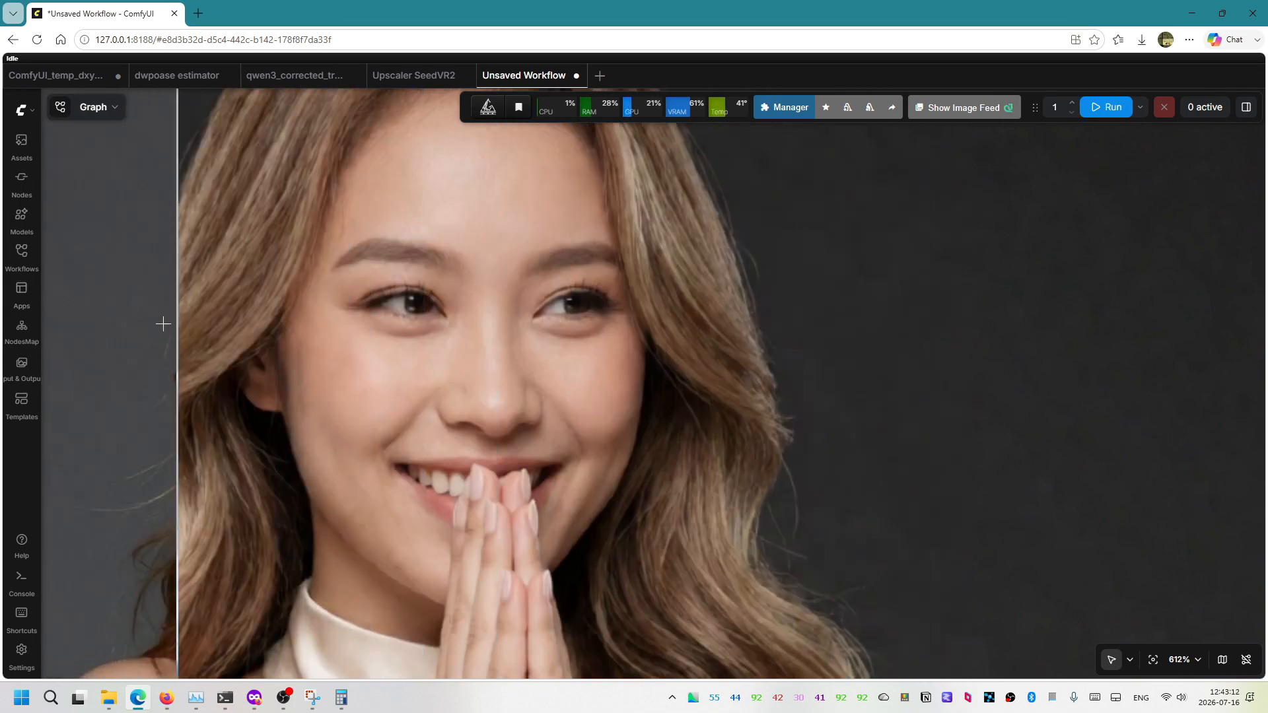
scroll(104, 351, "down", 5)
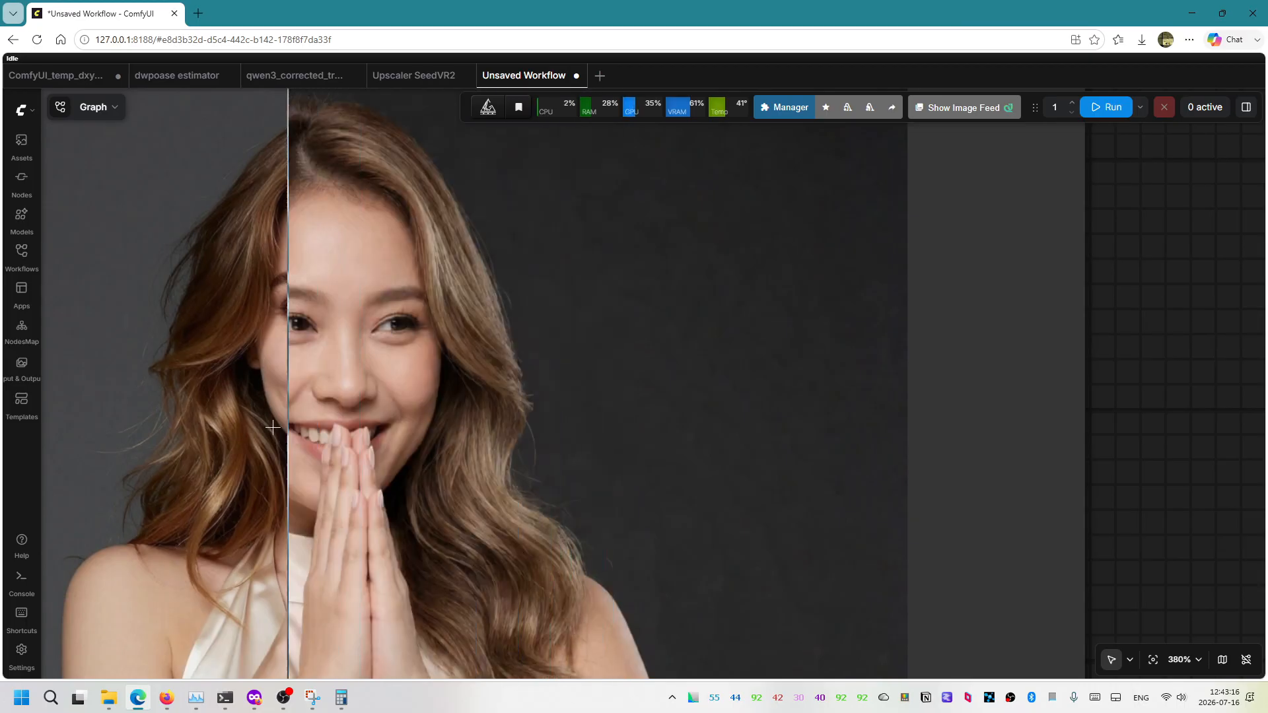
scroll(215, 436, "down", 5)
scroll(214, 436, "down", 2)
scroll(187, 485, "up", 4)
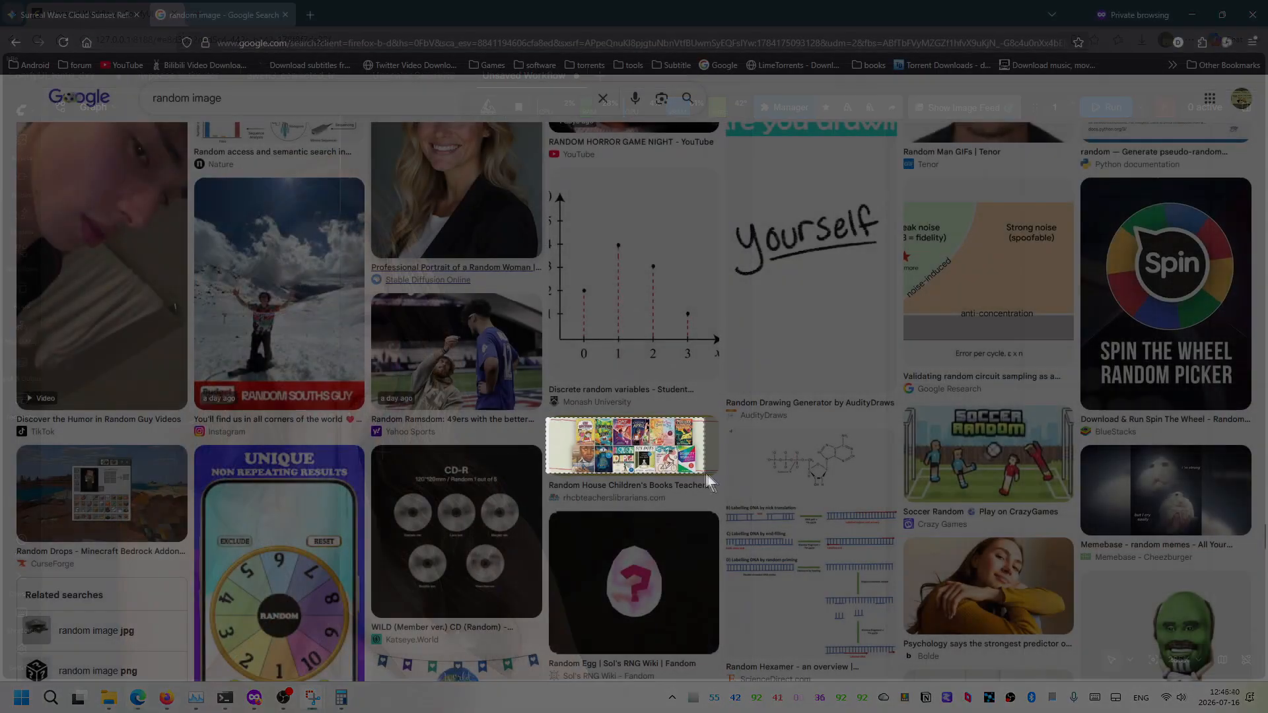
Capture the children's book covers image from the Google results, paste it into the Gemini chat and ask "and this one"
left_click_drag(722, 477, 720, 474)
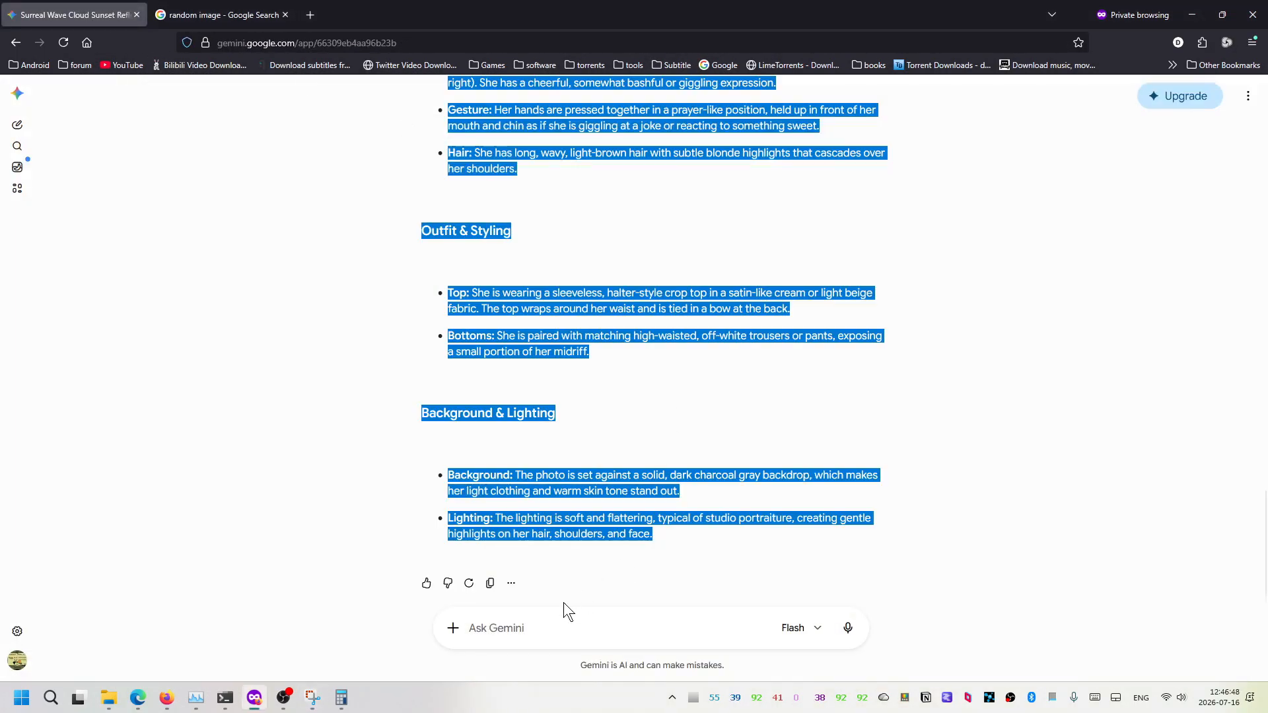
left_click(570, 613)
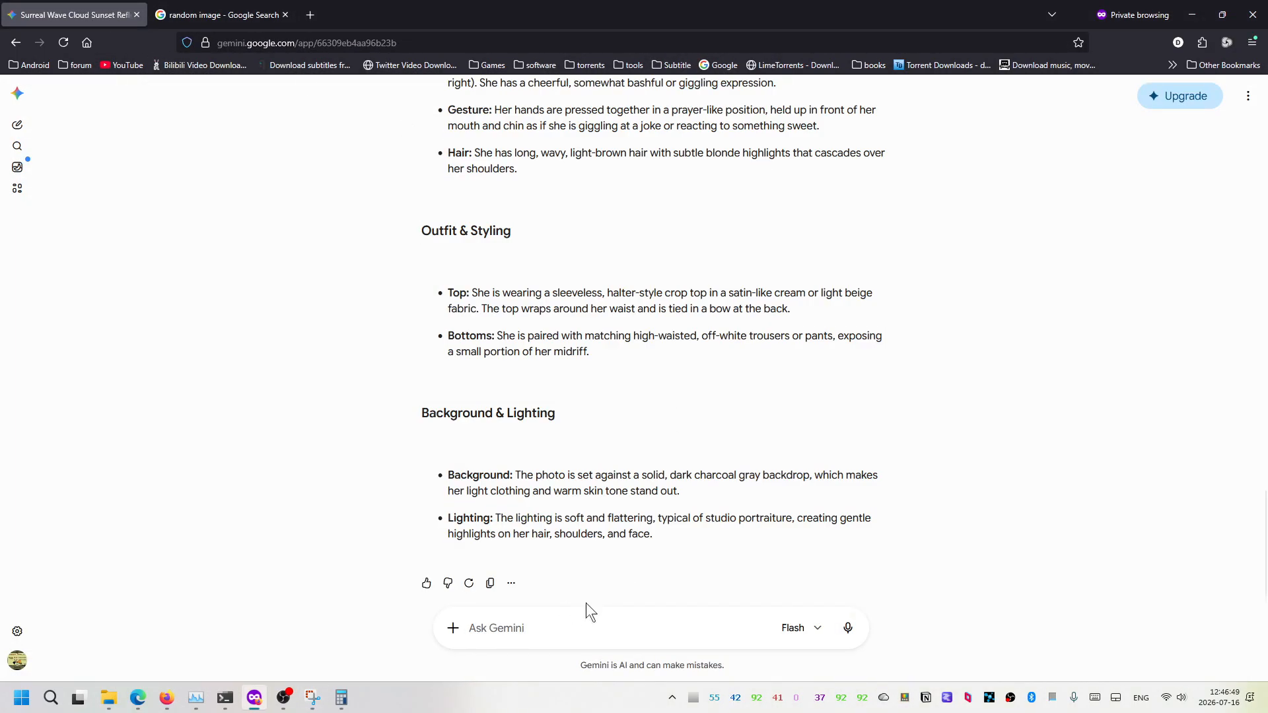
key("ctrl+v")
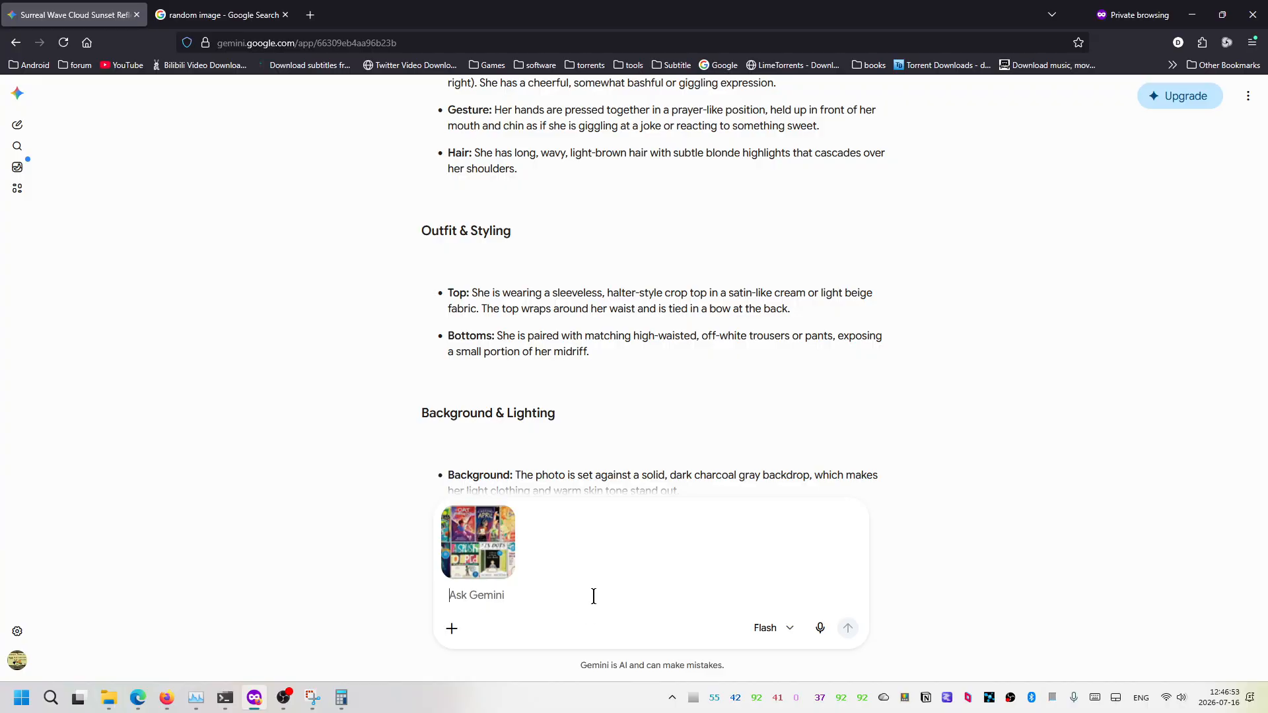
type("and th")
type("is one")
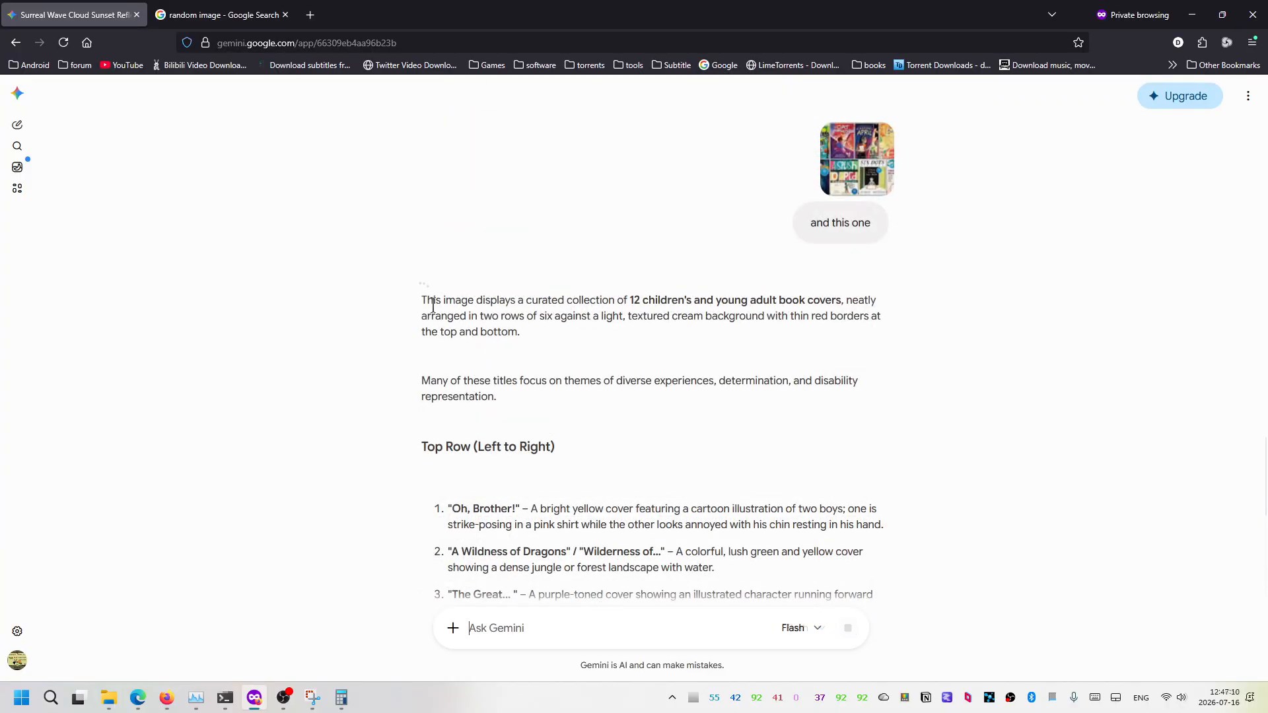
Copy Gemini's full book-cover description into ComfyUI's Prompt node, replacing the old text, and run the workflow at 1920 × 1344
scroll(558, 396, "down", 10)
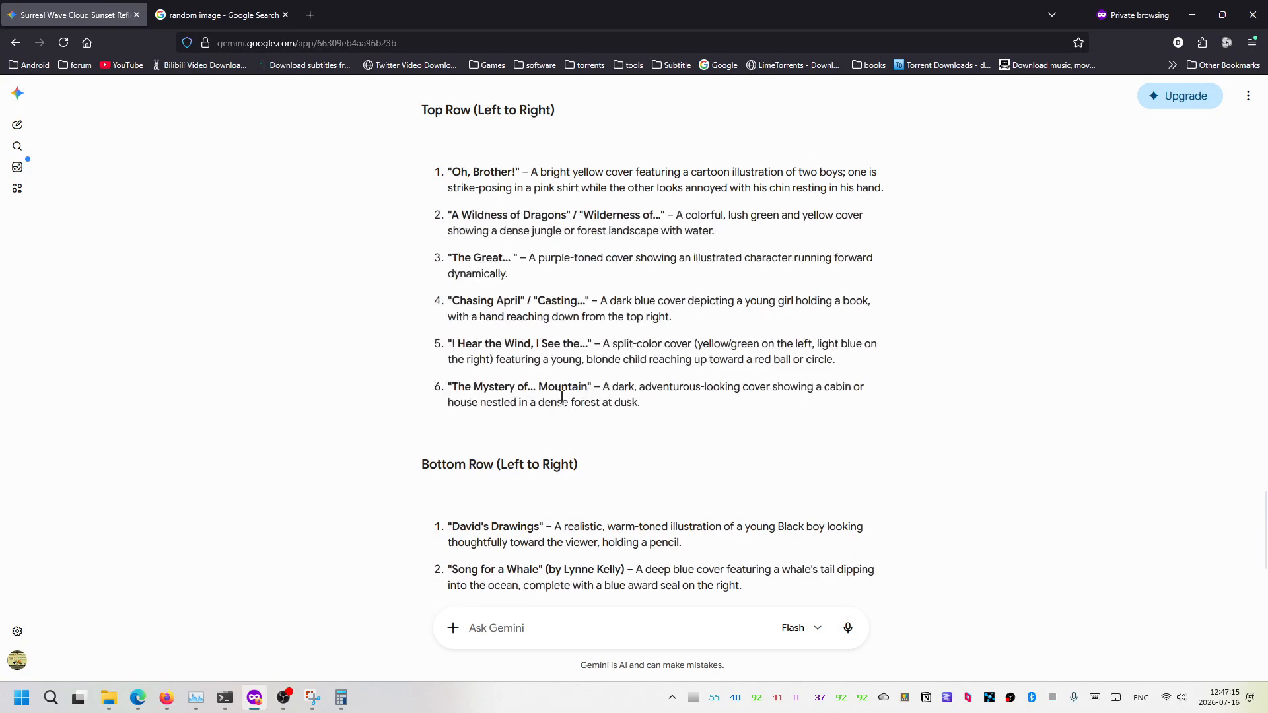
left_click(647, 540, "shift")
scroll(647, 540, "up", 7)
left_click(137, 697)
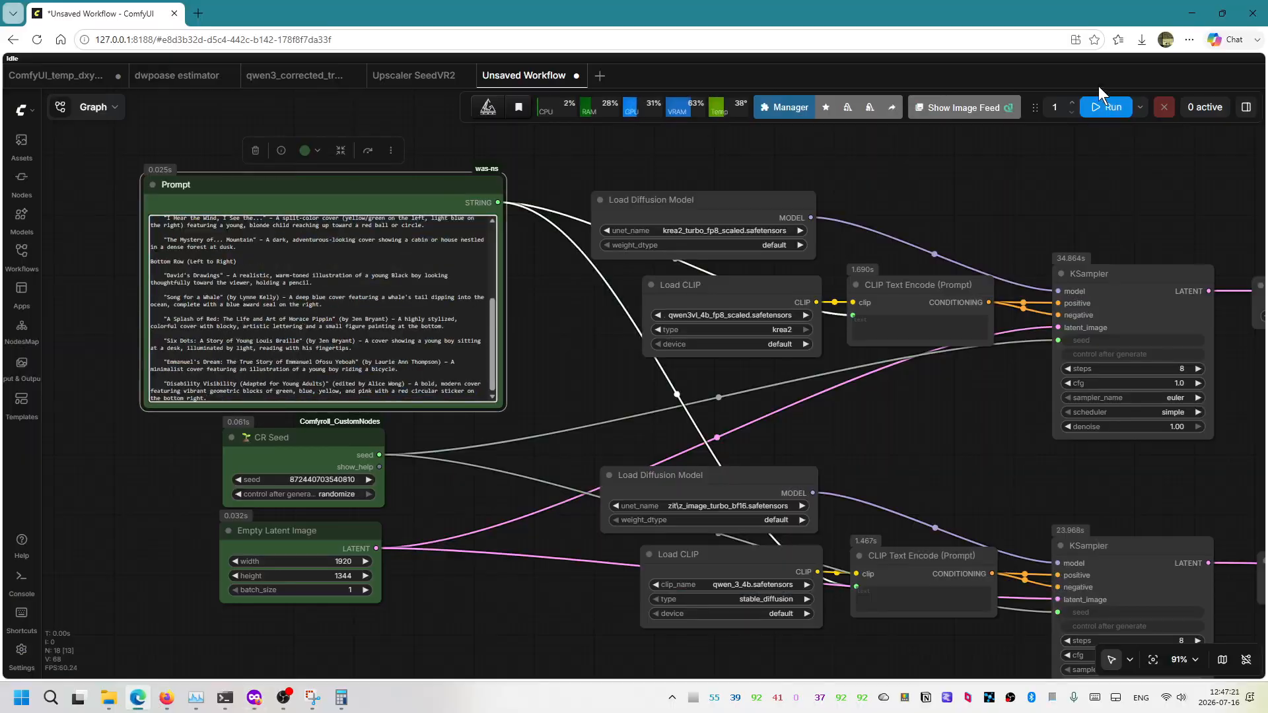
left_click(1102, 107)
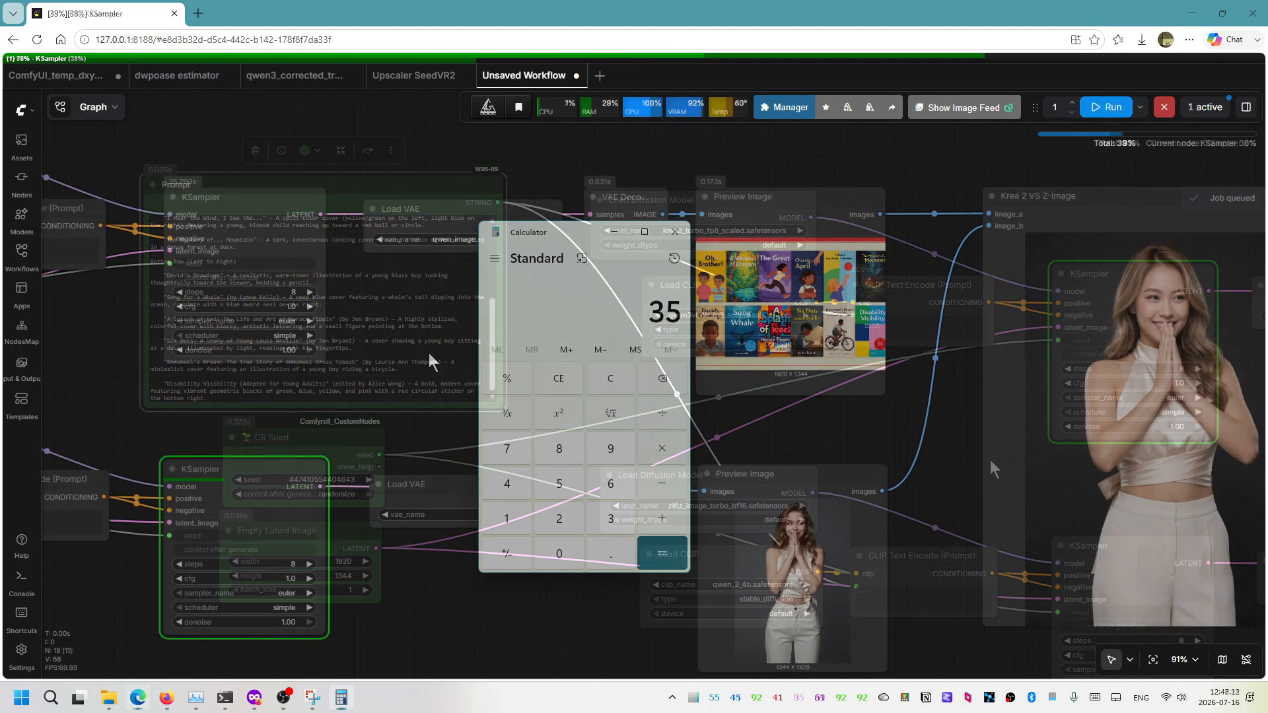
Divide the new Krea 2 sampling time 35.293 by the Z-Image time 24.878 in Calculator
type("293")
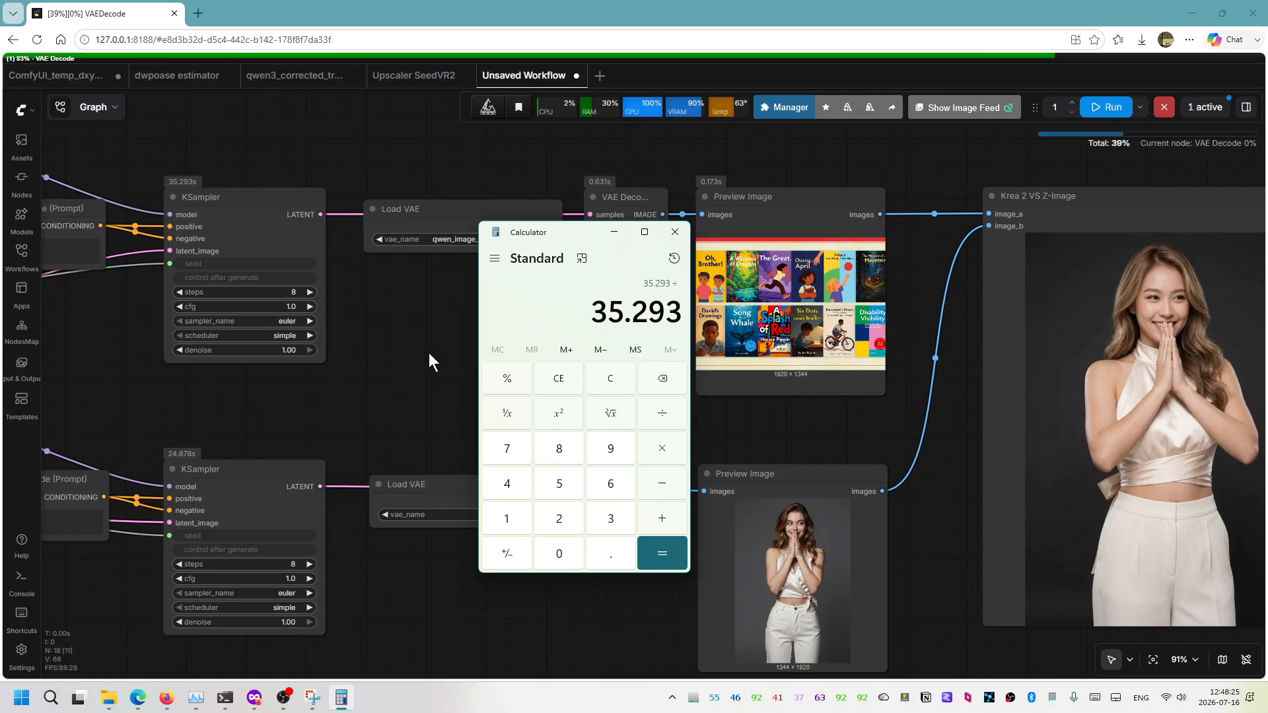
type("24.")
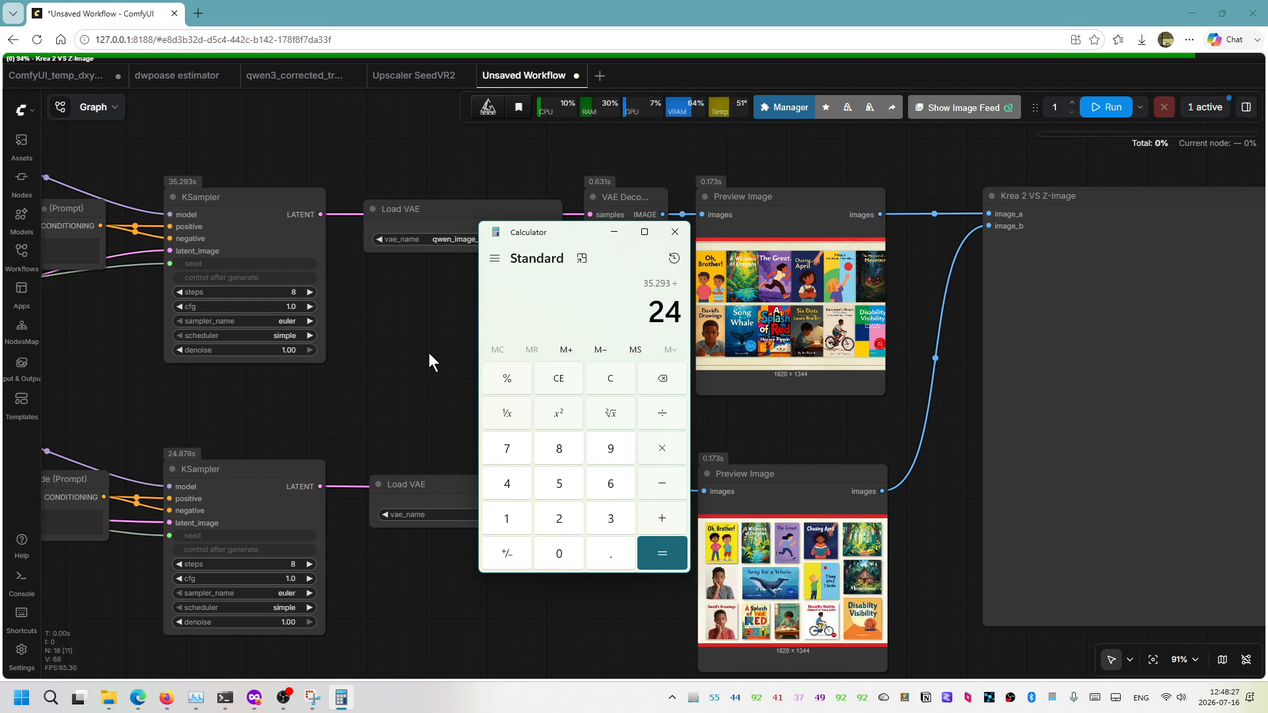
type("878 =")
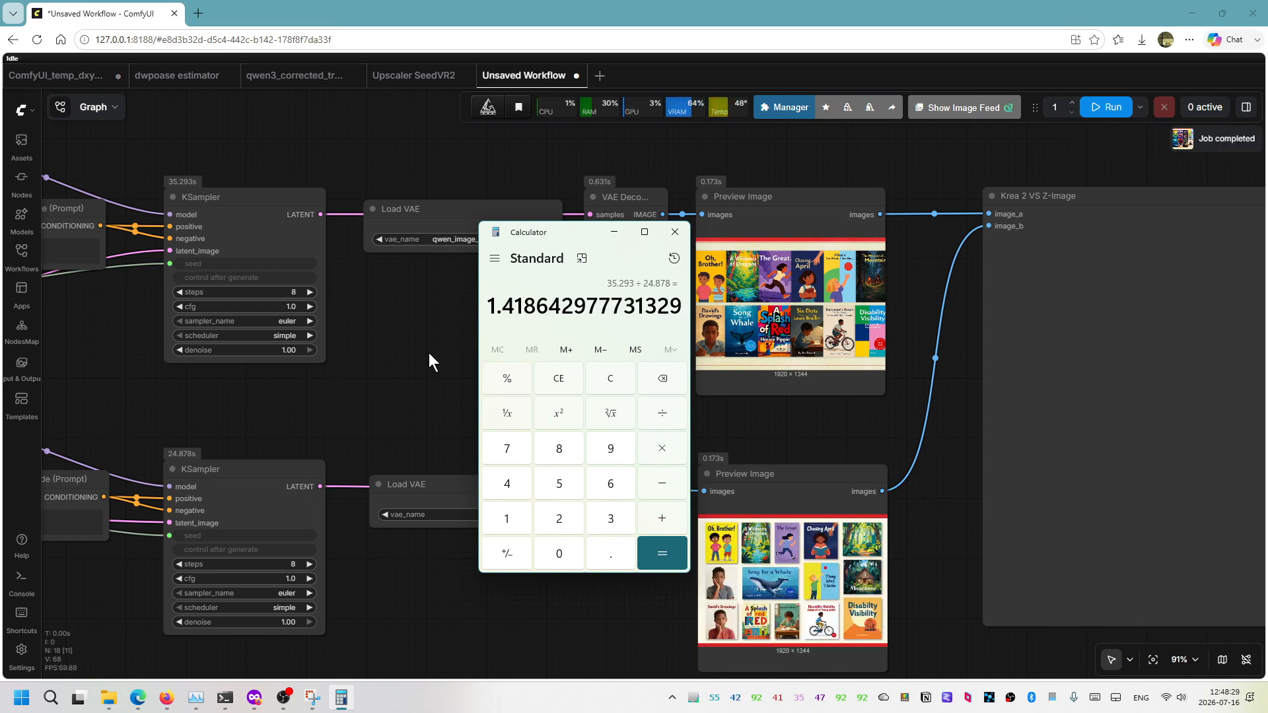
left_click_drag(586, 233, 494, 244)
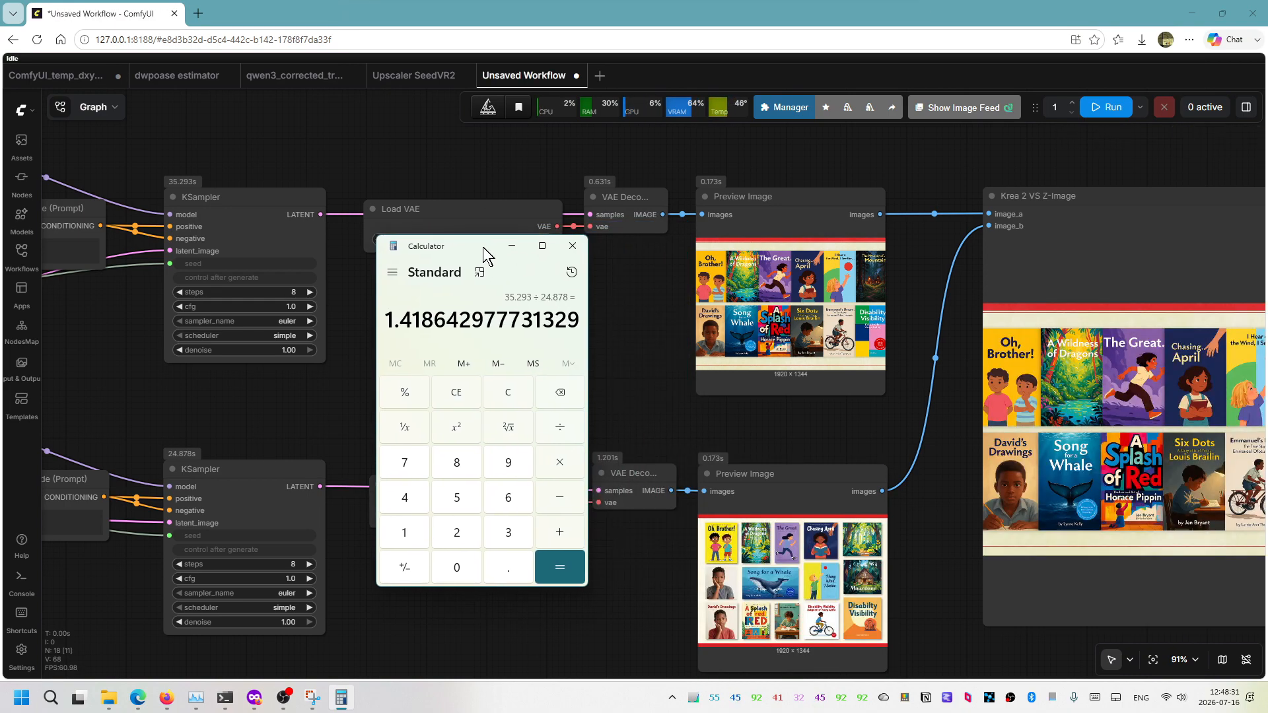
Compare the two book-cover images in the Krea 2 VS Z-Image node, examining layout, titles and illustrations up close
left_click_drag(861, 433, 523, 416)
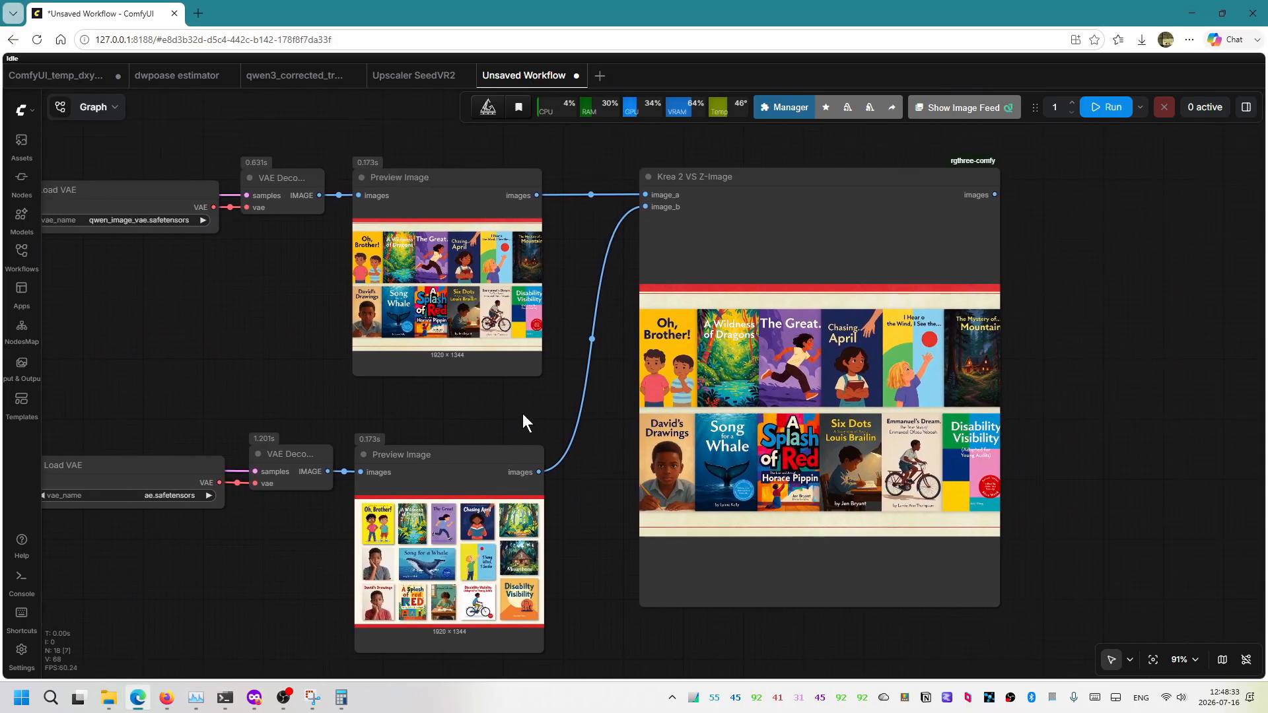
scroll(599, 388, "up", 6)
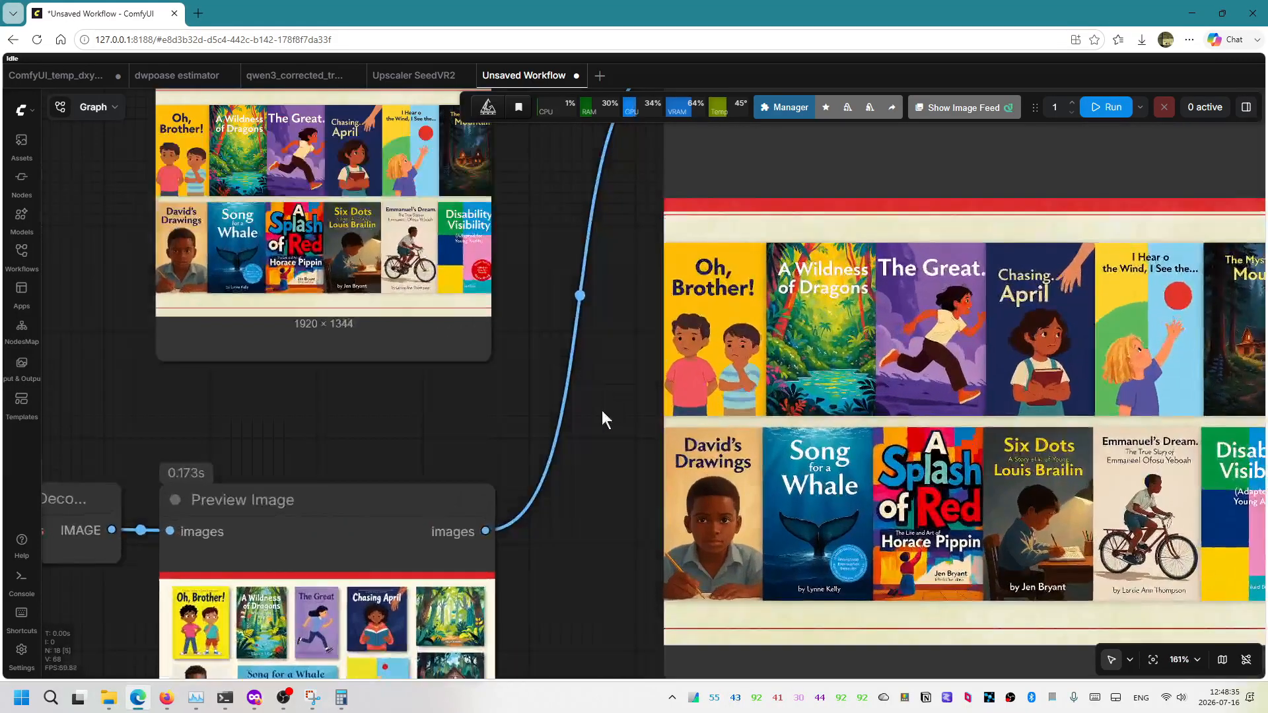
scroll(581, 476, "down", 2)
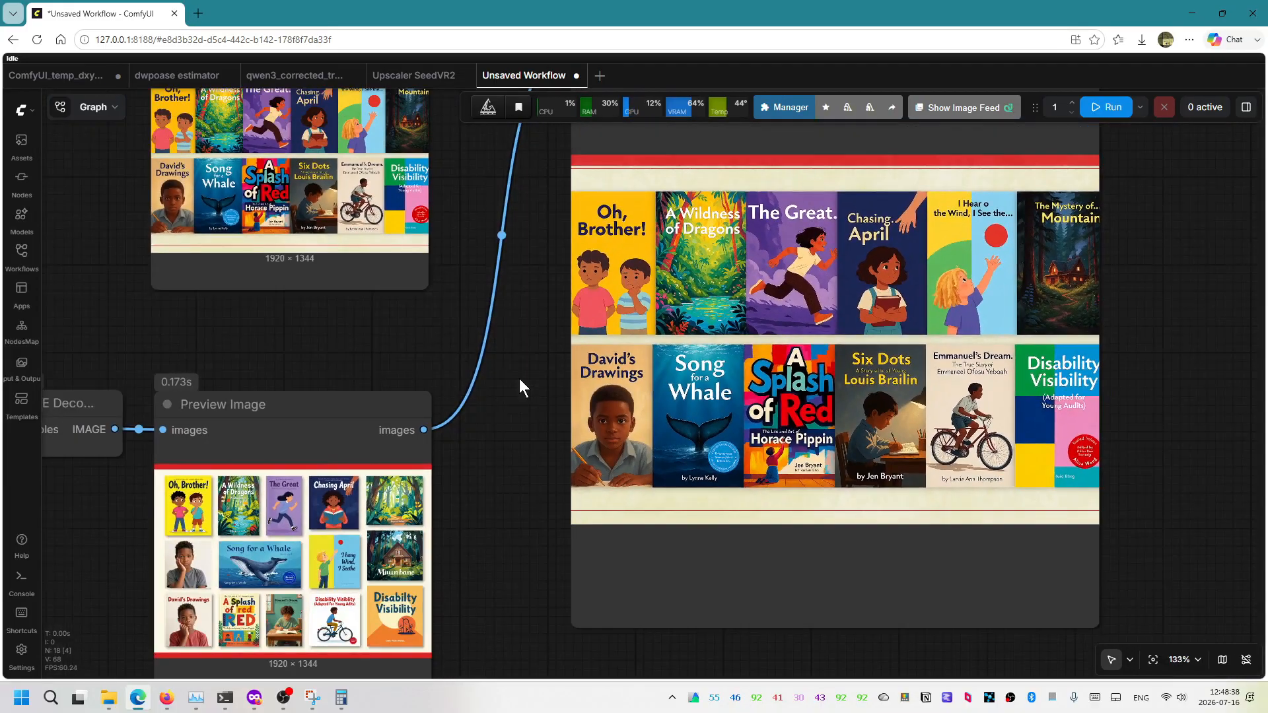
left_click_drag(519, 379, 420, 457)
scroll(509, 442, "down", 1)
scroll(515, 465, "up", 6)
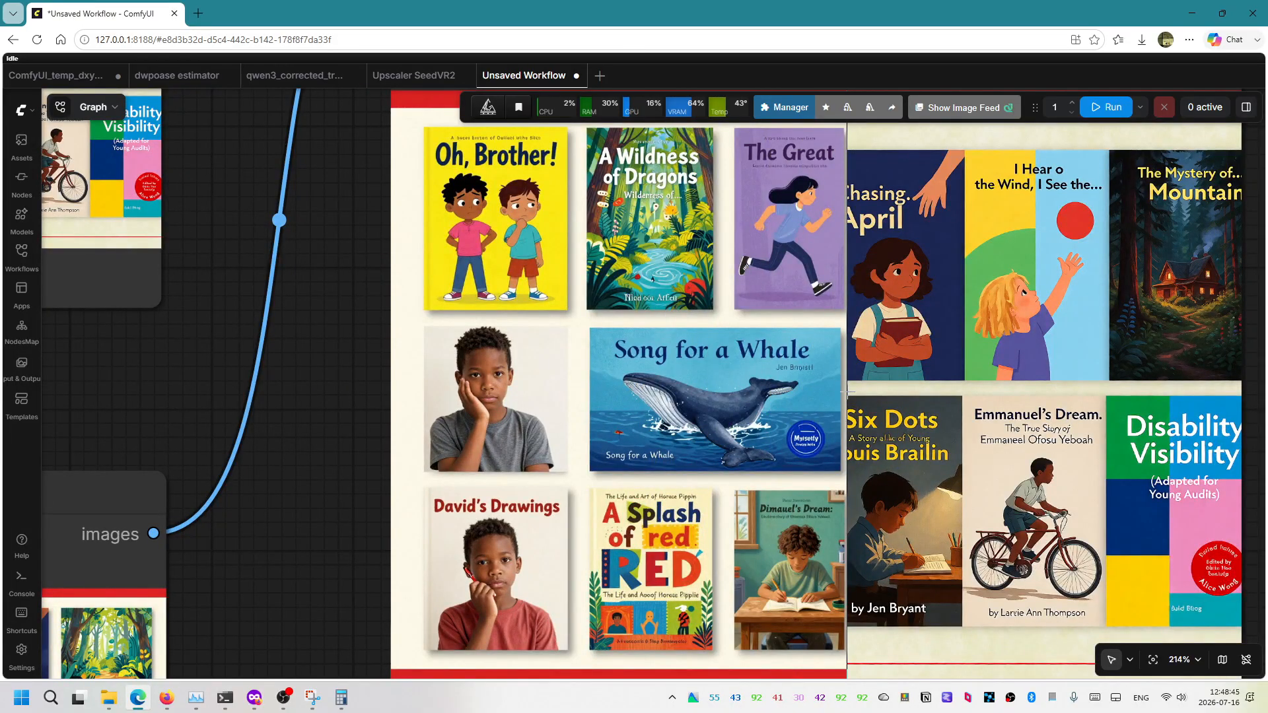
left_click_drag(325, 515, 112, 526)
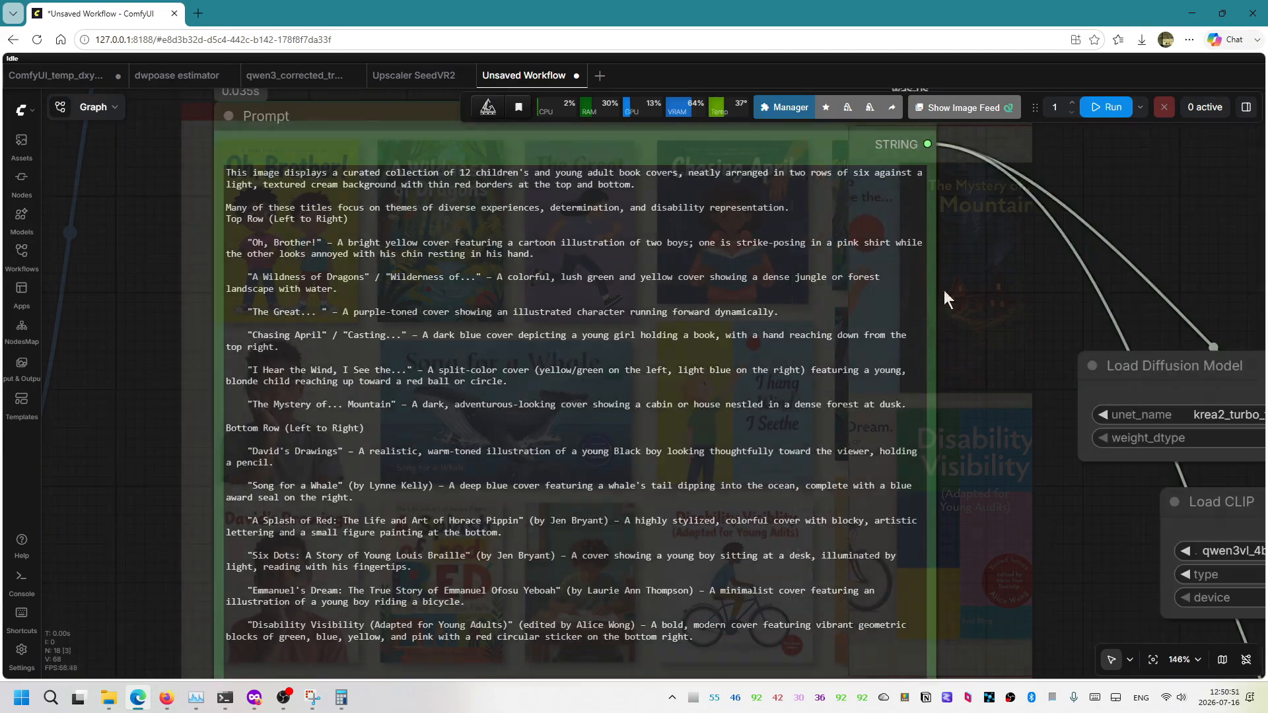
Read the Prompt node's text, highlighting the requested number of books and the first three top-row titles
scroll(990, 260, "up", 1)
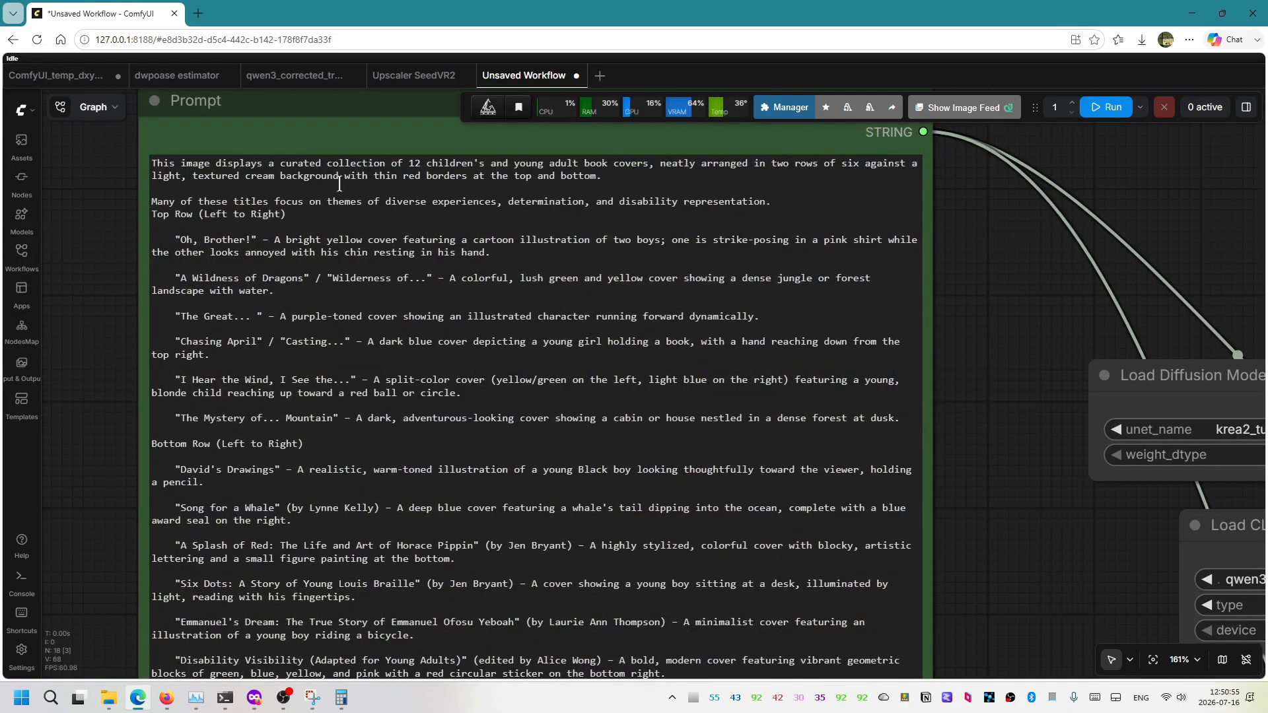
left_click_drag(350, 163, 563, 172)
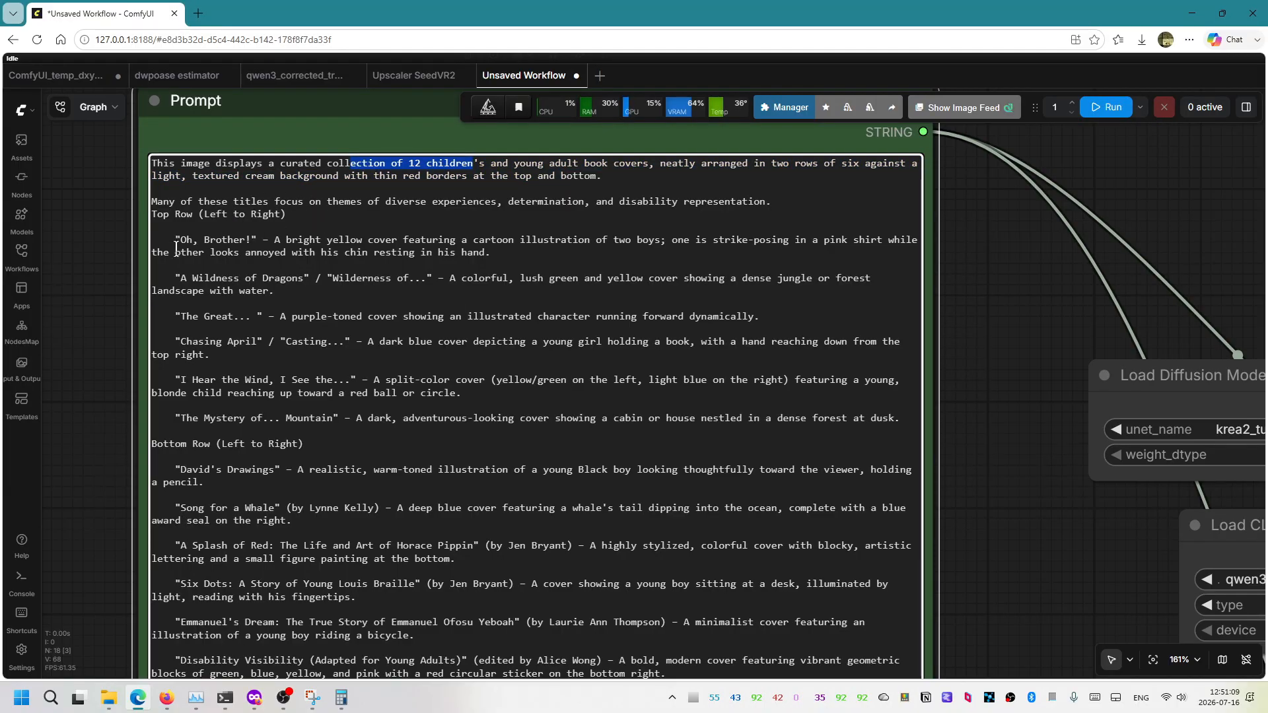
left_click_drag(179, 244, 236, 246)
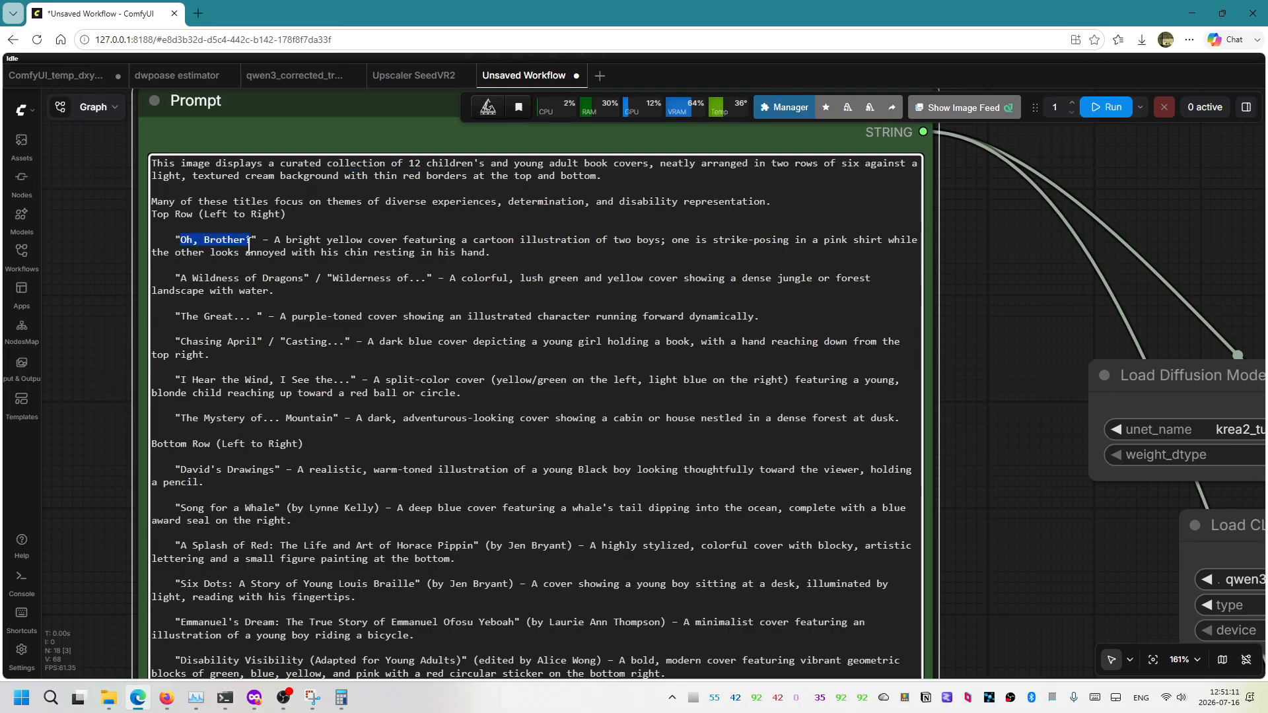
left_click_drag(180, 279, 306, 280)
left_click_drag(179, 317, 269, 316)
Move the Prompt node next to the Preview Image nodes and narrow it so its text sits beside the generated covers
scroll(350, 357, "down", 10)
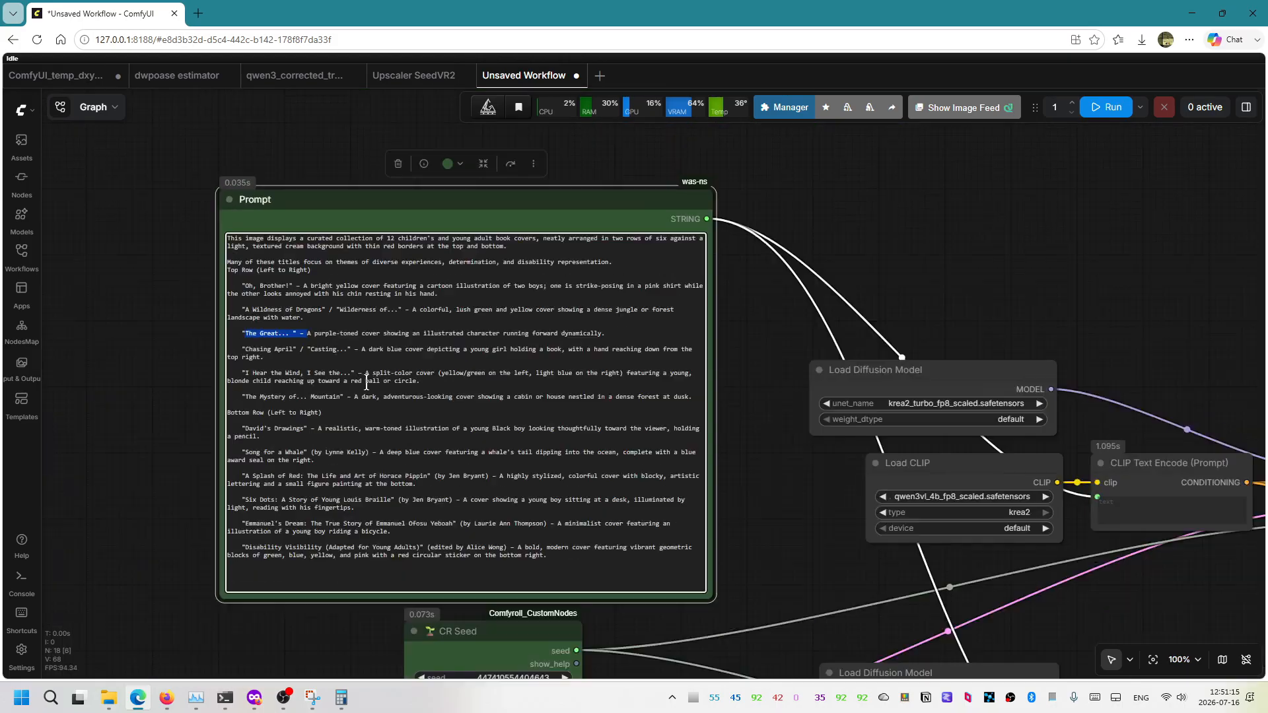
left_click_drag(983, 337, 2, 168)
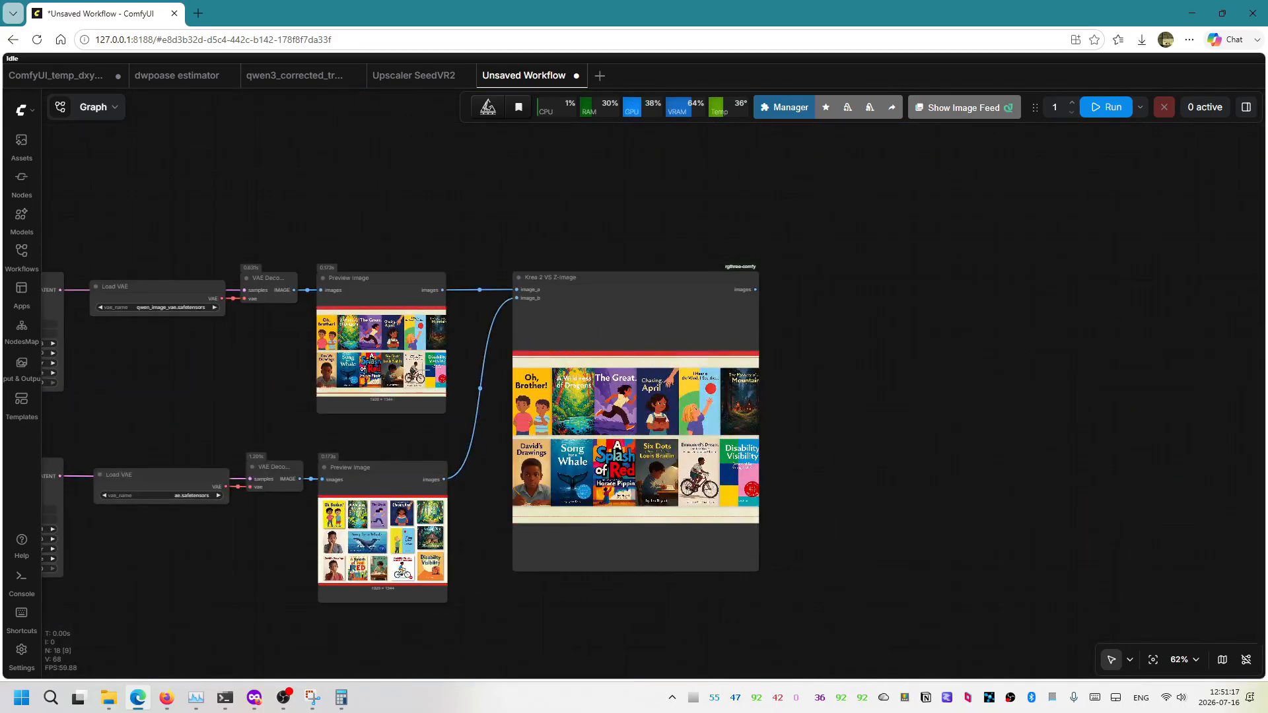
left_click_drag(334, 172, 382, 221)
left_click_drag(383, 220, 762, 346)
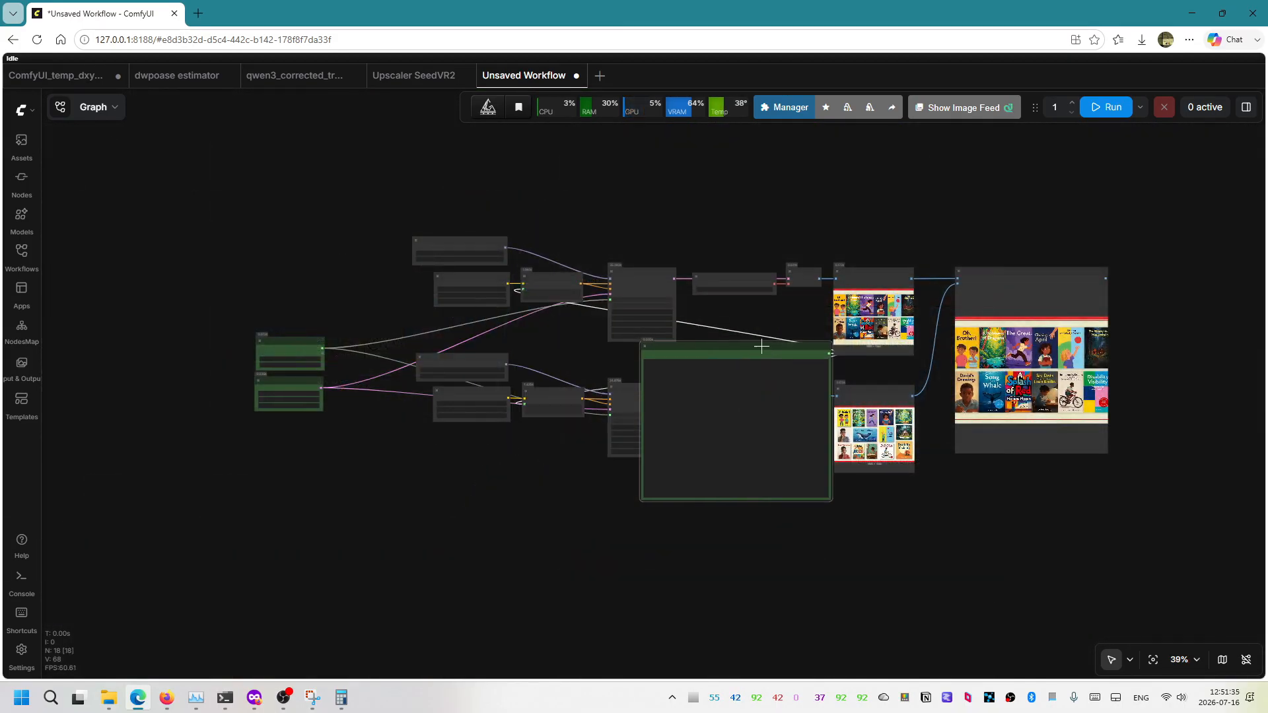
scroll(826, 331, "up", 15)
left_click_drag(782, 289, 864, 305)
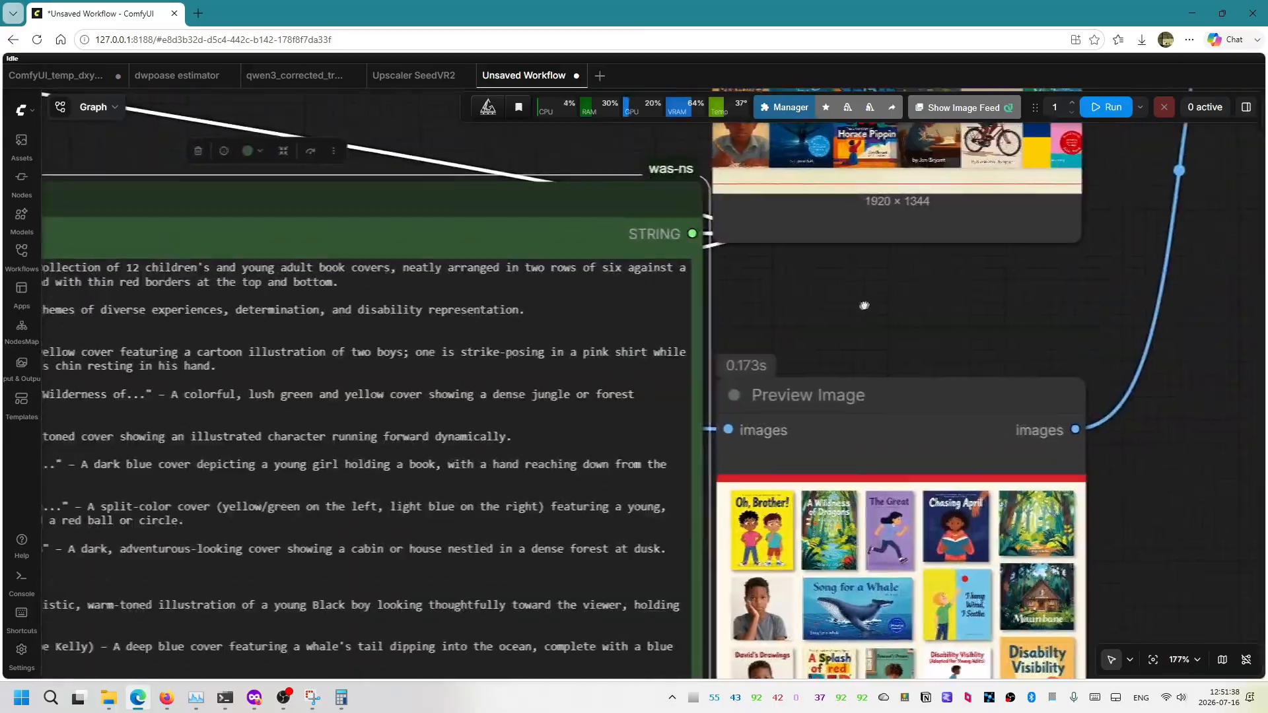
scroll(864, 305, "down", 4)
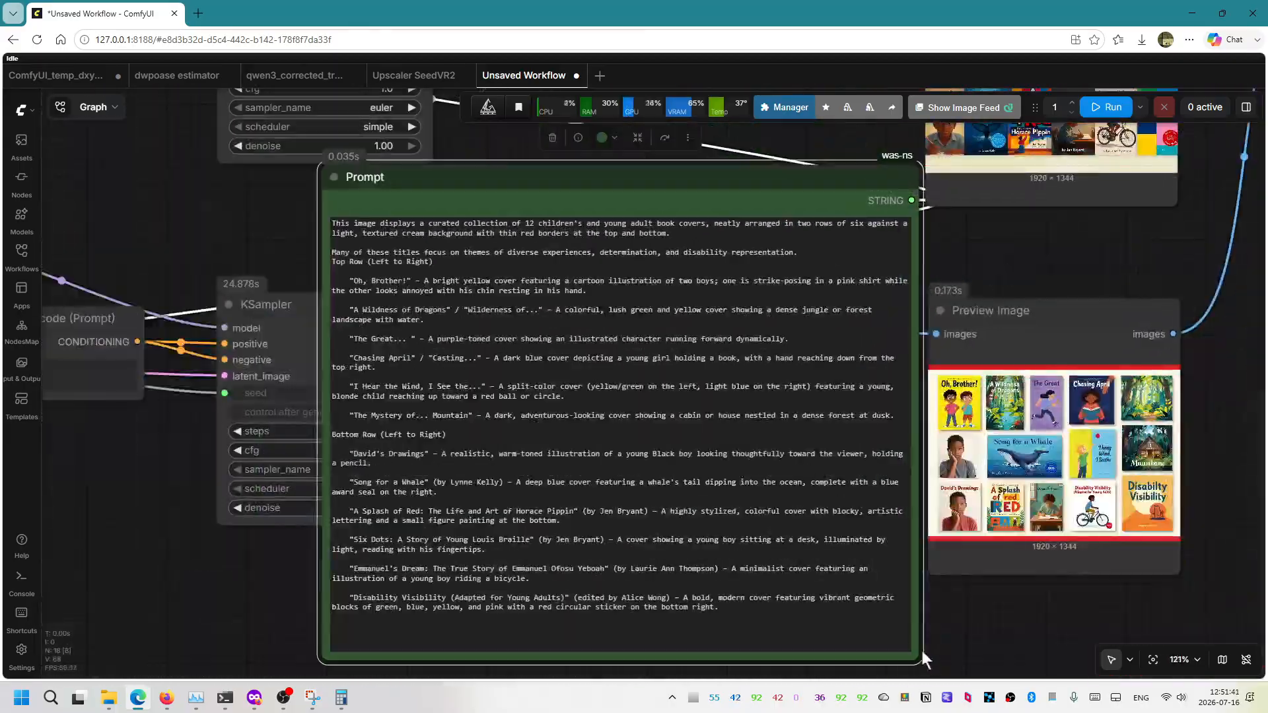
left_click_drag(925, 664, 636, 654)
left_click_drag(575, 177, 845, 136)
left_click_drag(1004, 286, 775, 356)
scroll(775, 356, "up", 2)
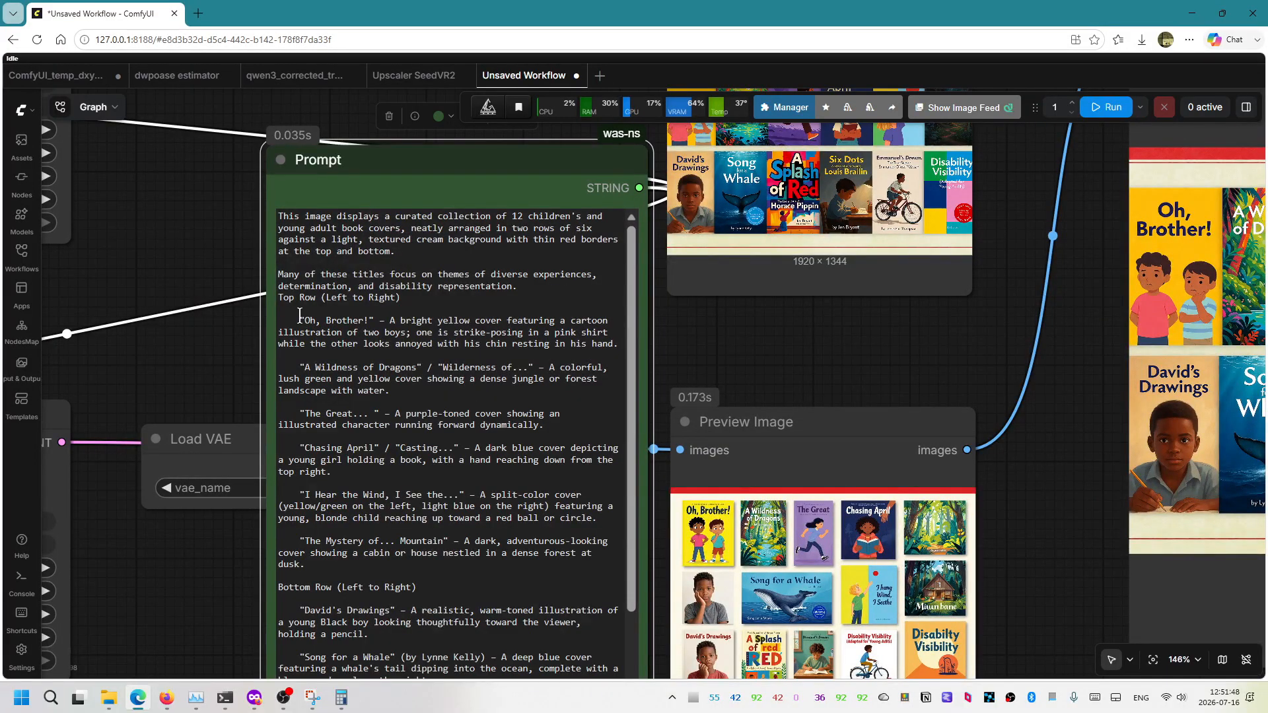
Check the Z-Image covers against the prompt's top-row titles from "Oh, Brother!" to "Chasing April", examining the last top-row covers up close
left_click_drag(300, 320, 355, 322)
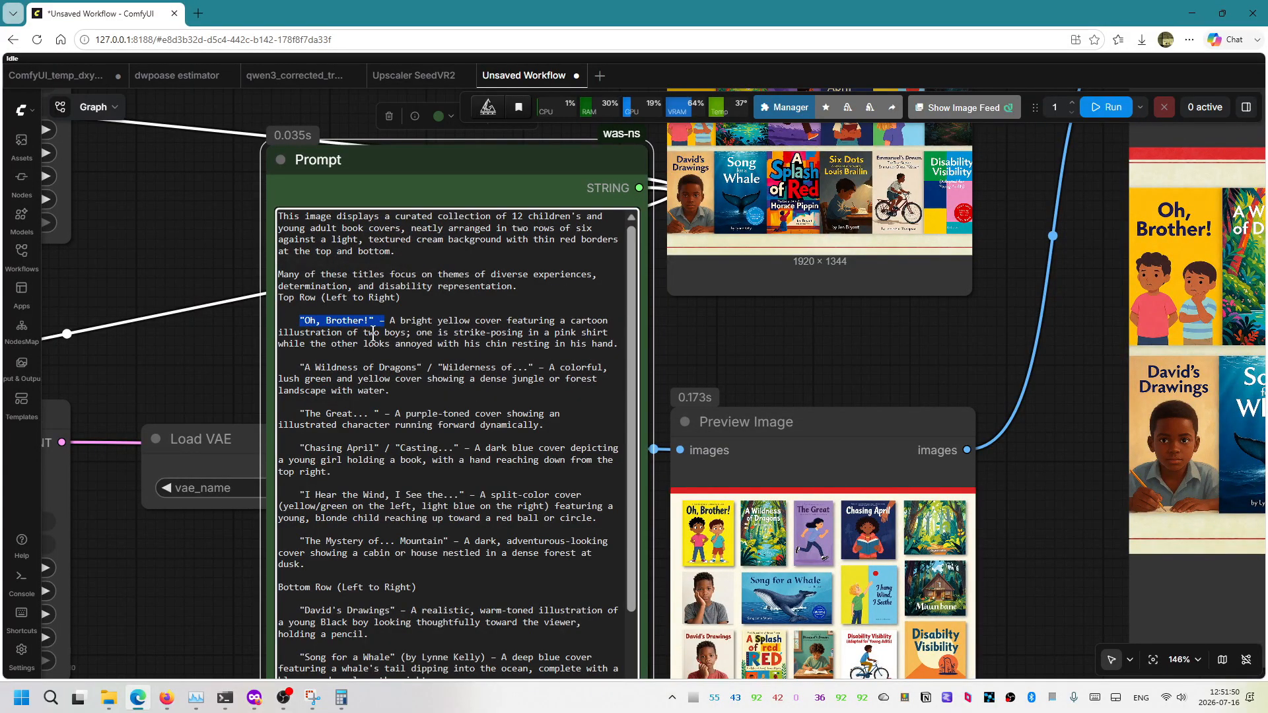
left_click_drag(300, 367, 432, 368)
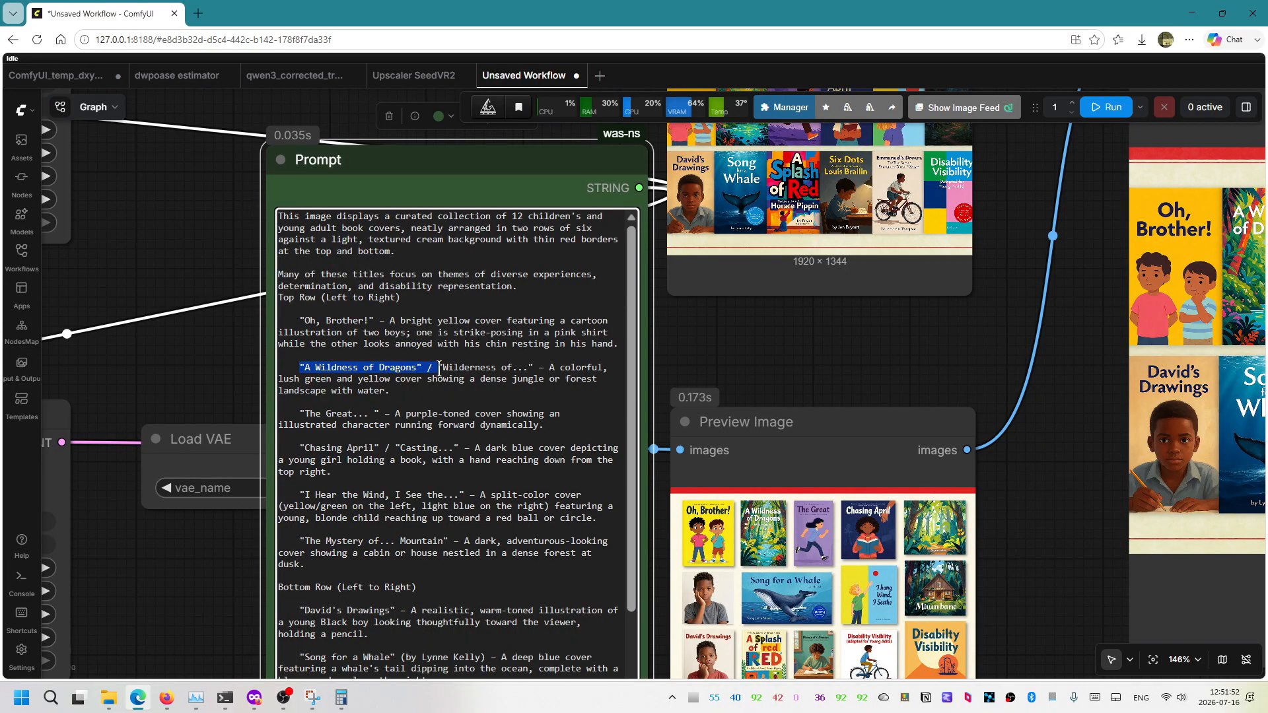
left_click_drag(299, 418, 376, 420)
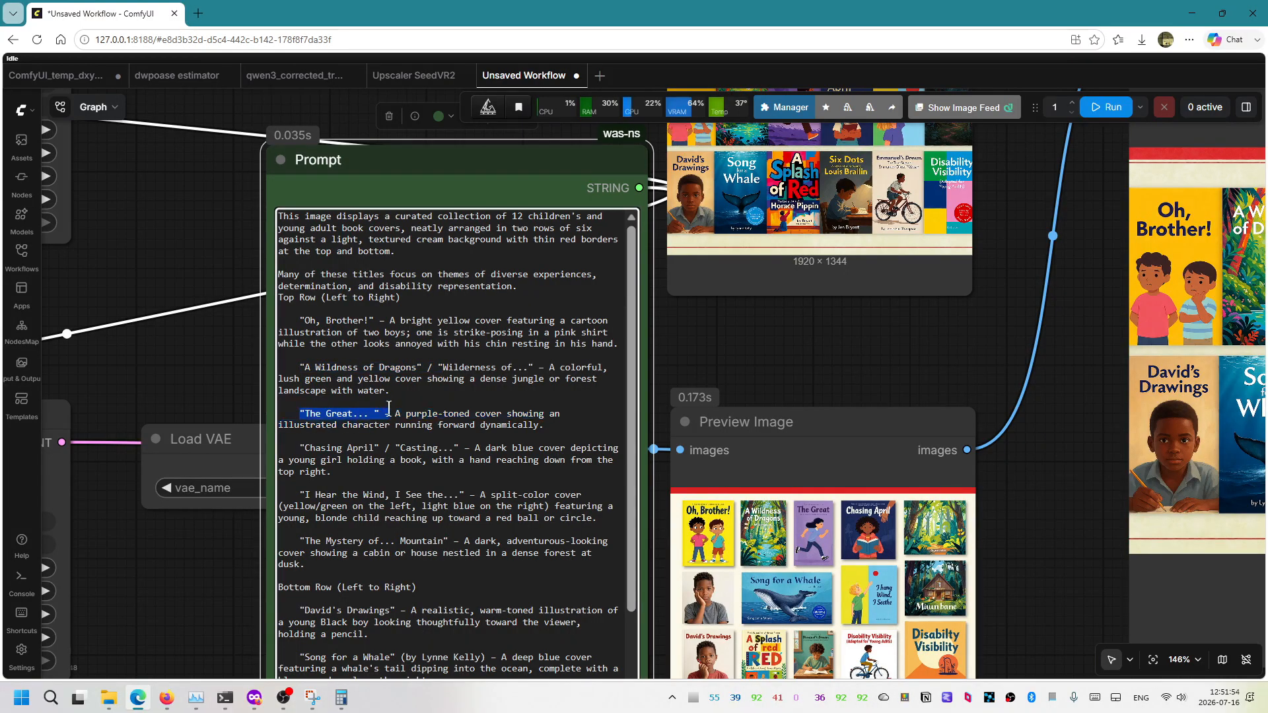
left_click_drag(304, 448, 391, 447)
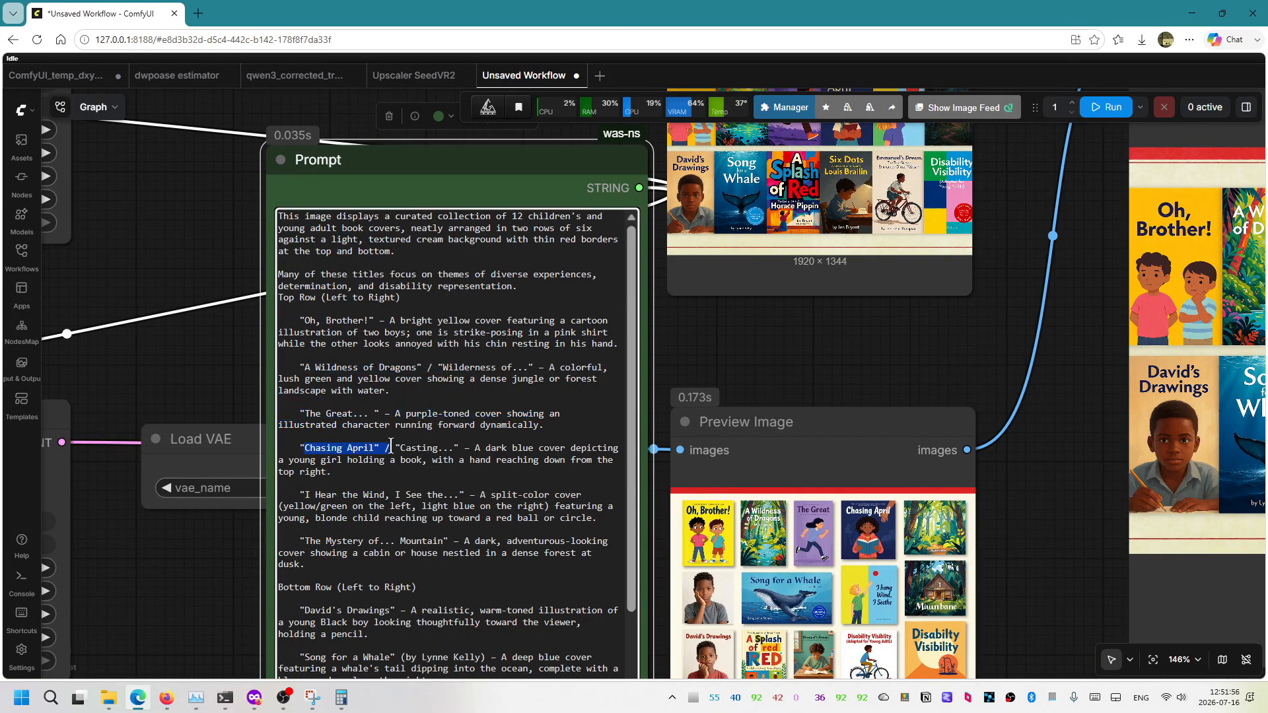
scroll(996, 524, "up", 15)
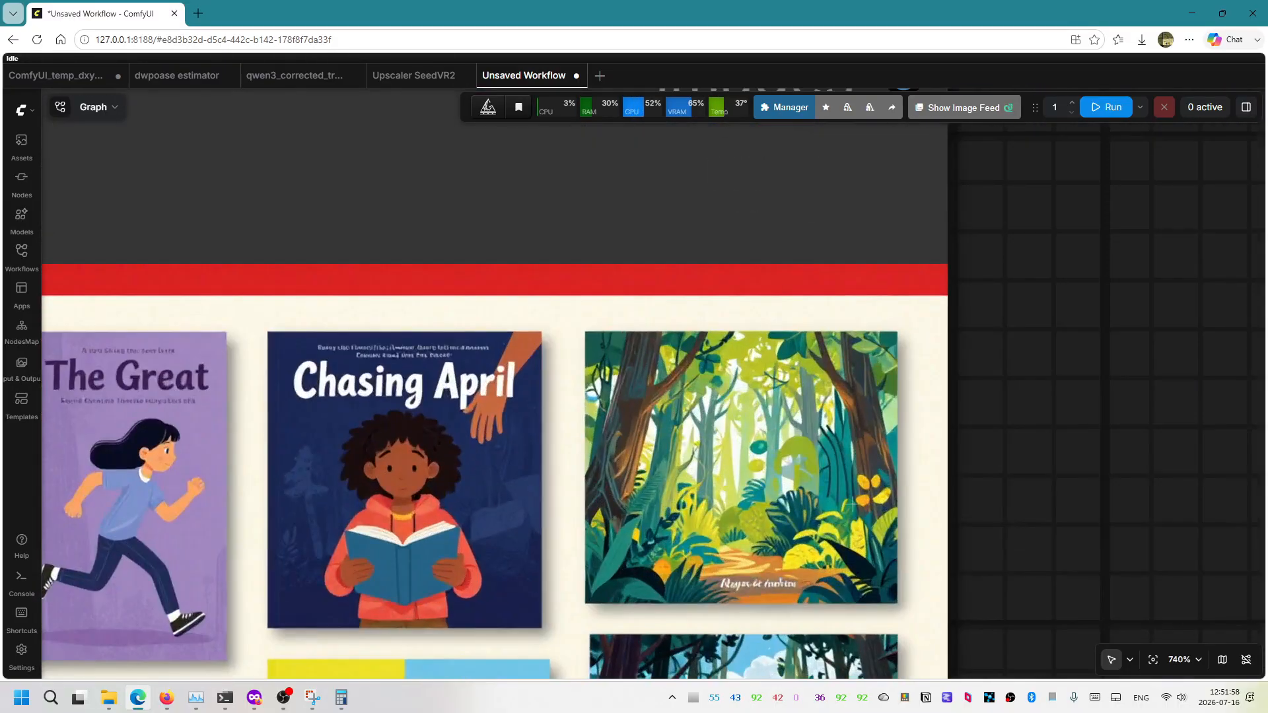
scroll(845, 594, "up", 3)
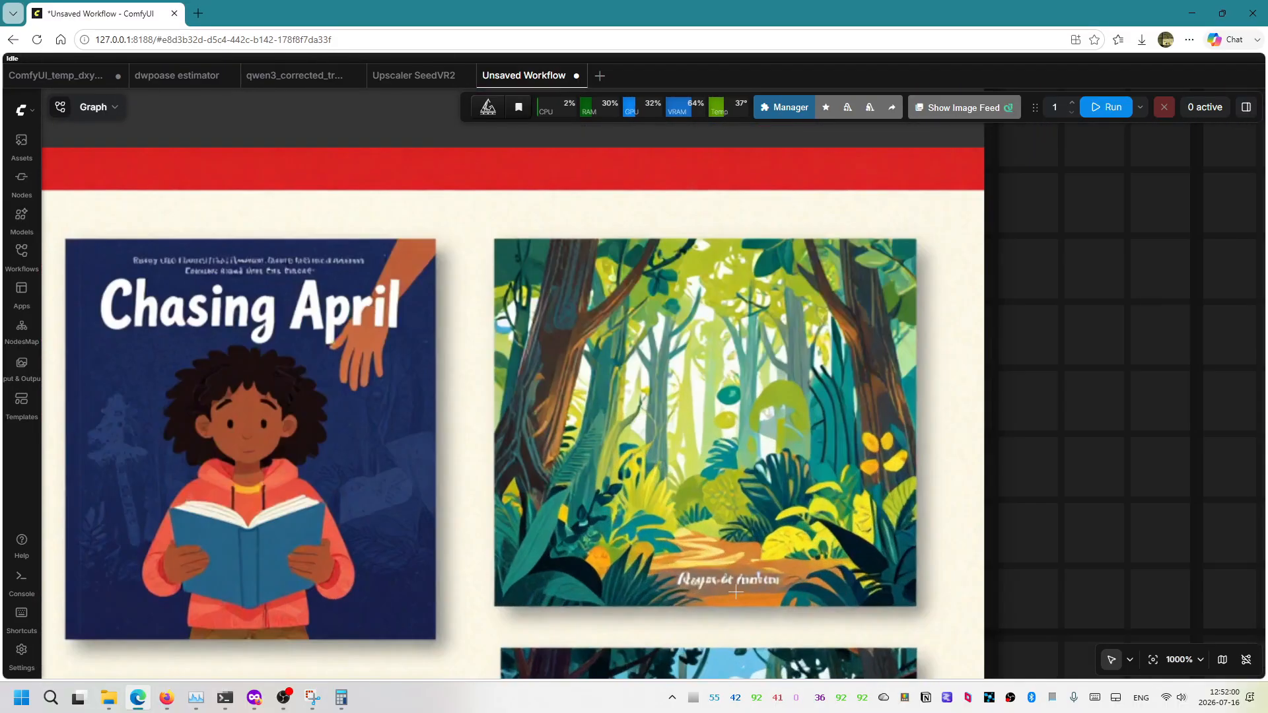
scroll(677, 586, "down", 15)
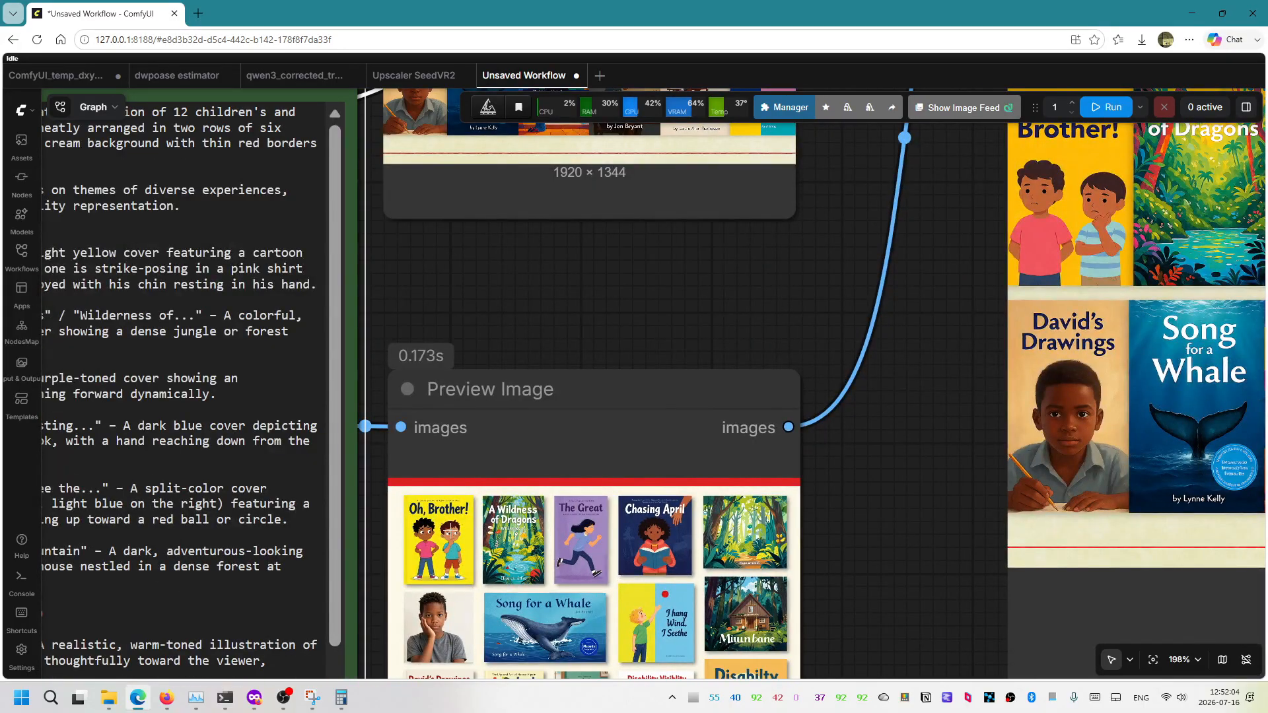
Examine the Krea 2 preview's top-row covers up close against the prompt, including the "Chasing April" girl, book and reaching hand
left_click_drag(834, 273, 842, 711)
scroll(710, 363, "up", 11)
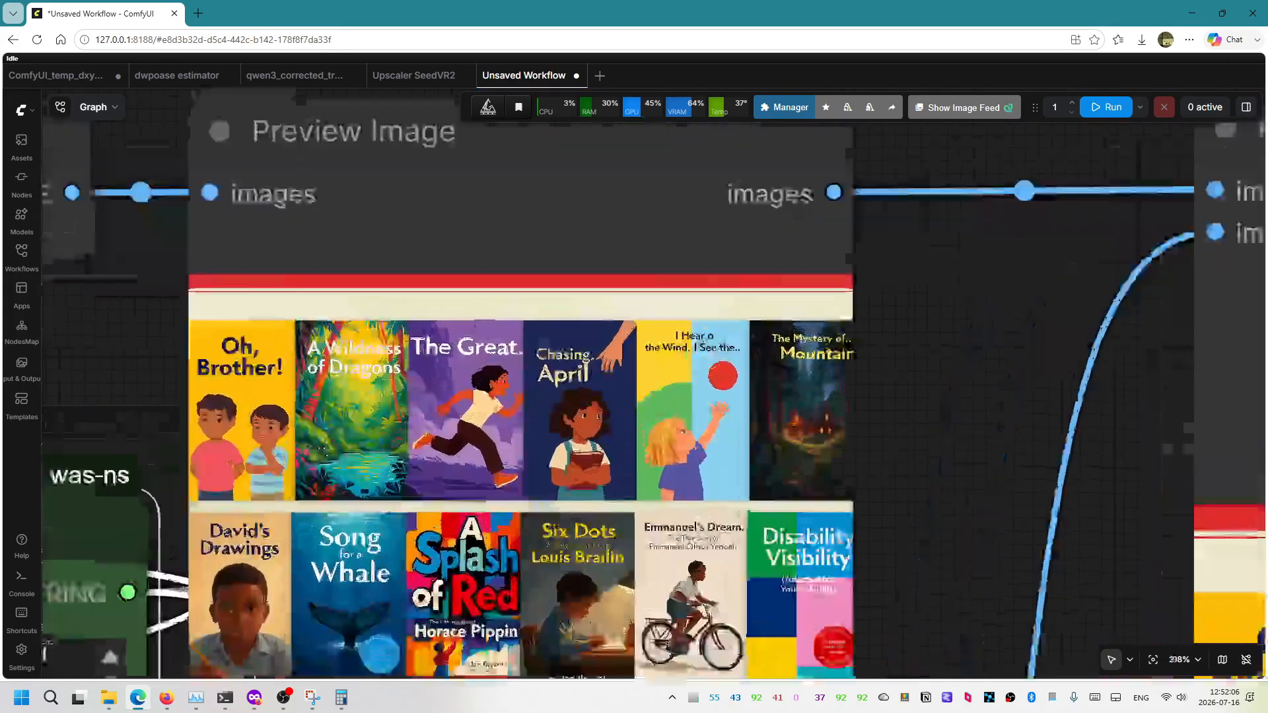
scroll(692, 348, "up", 3)
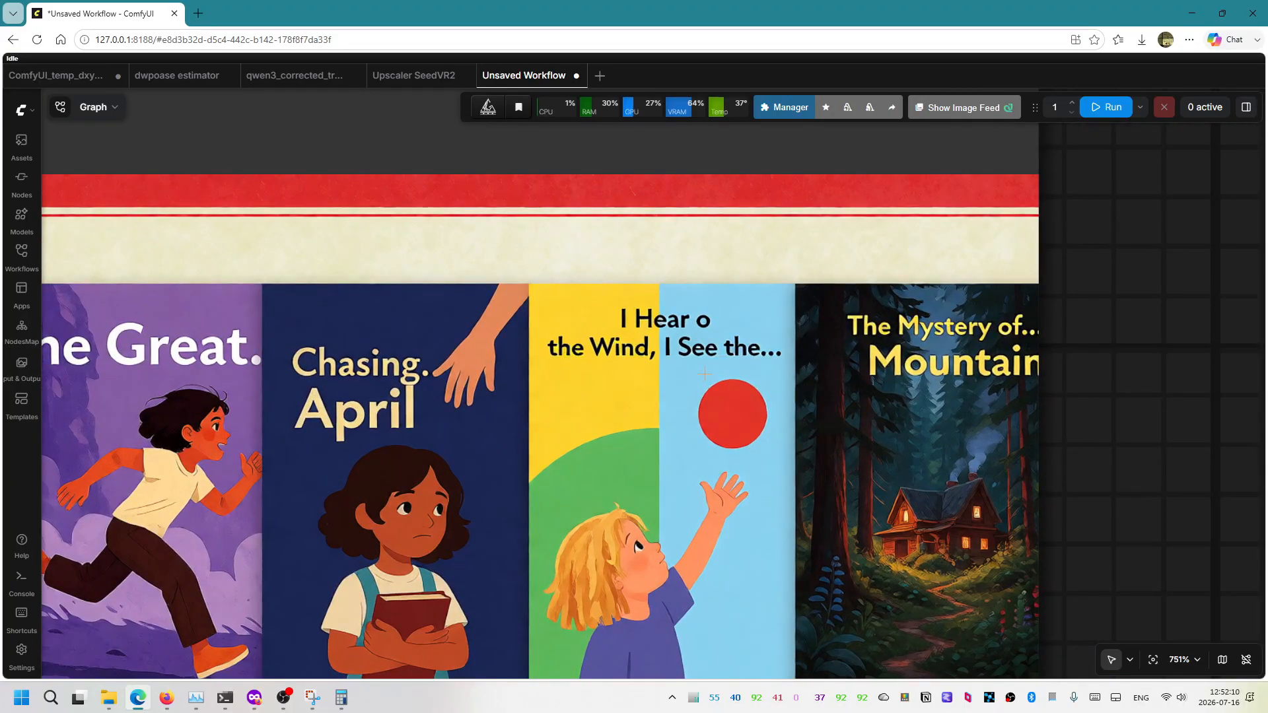
scroll(705, 374, "down", 15)
left_click_drag(874, 496, 1185, 129)
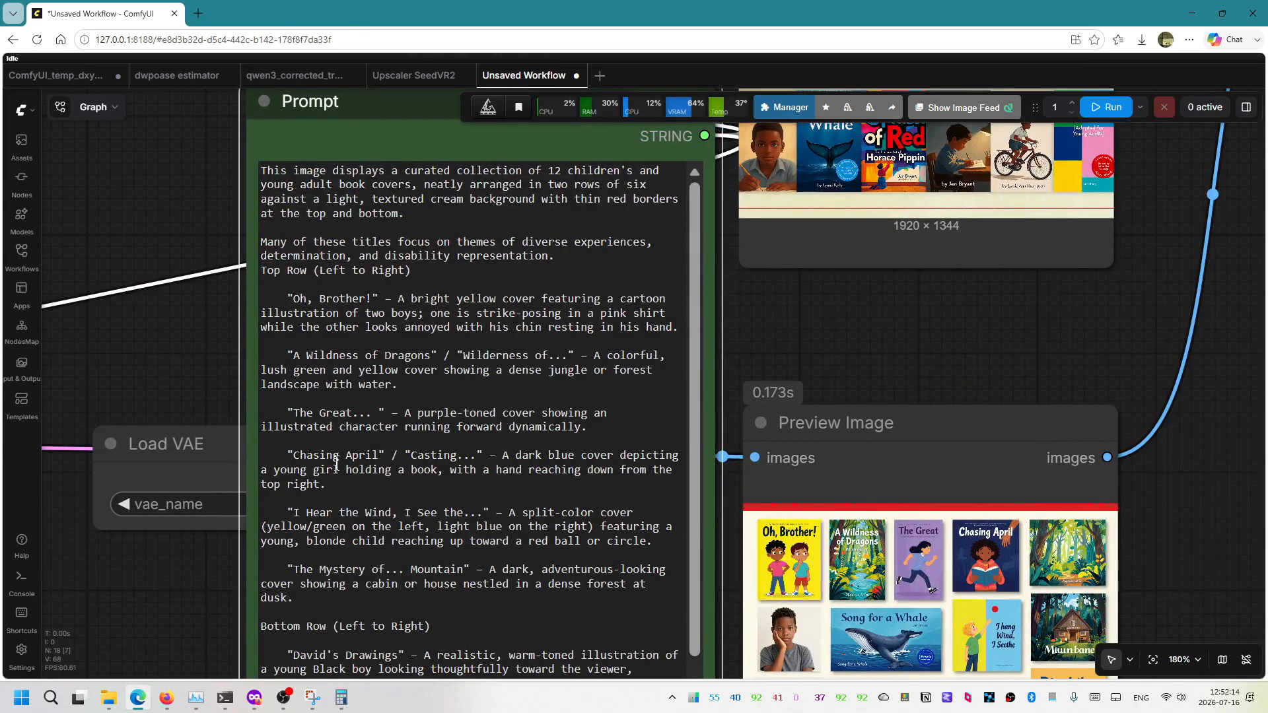
Check the "I Hear the Wind, I See the..." title from the prompt against the matching covers in both previews, examining them up close
left_click_drag(288, 513, 339, 513)
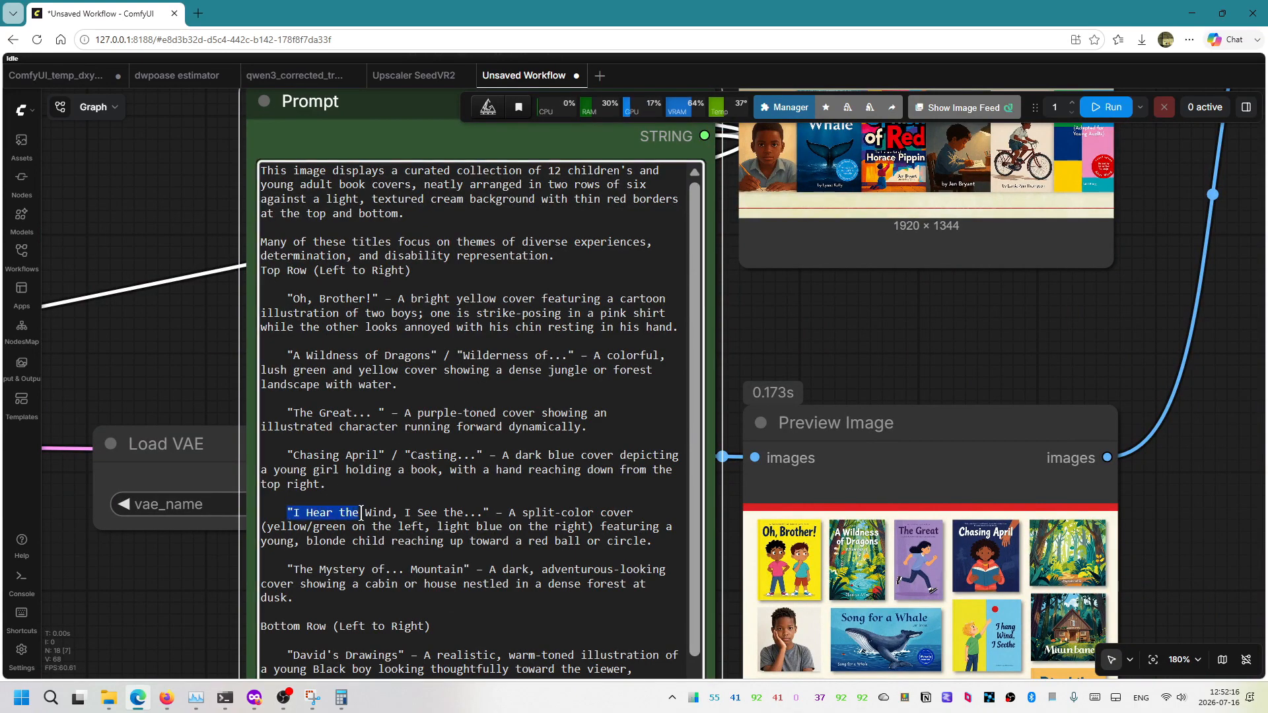
left_click(363, 513)
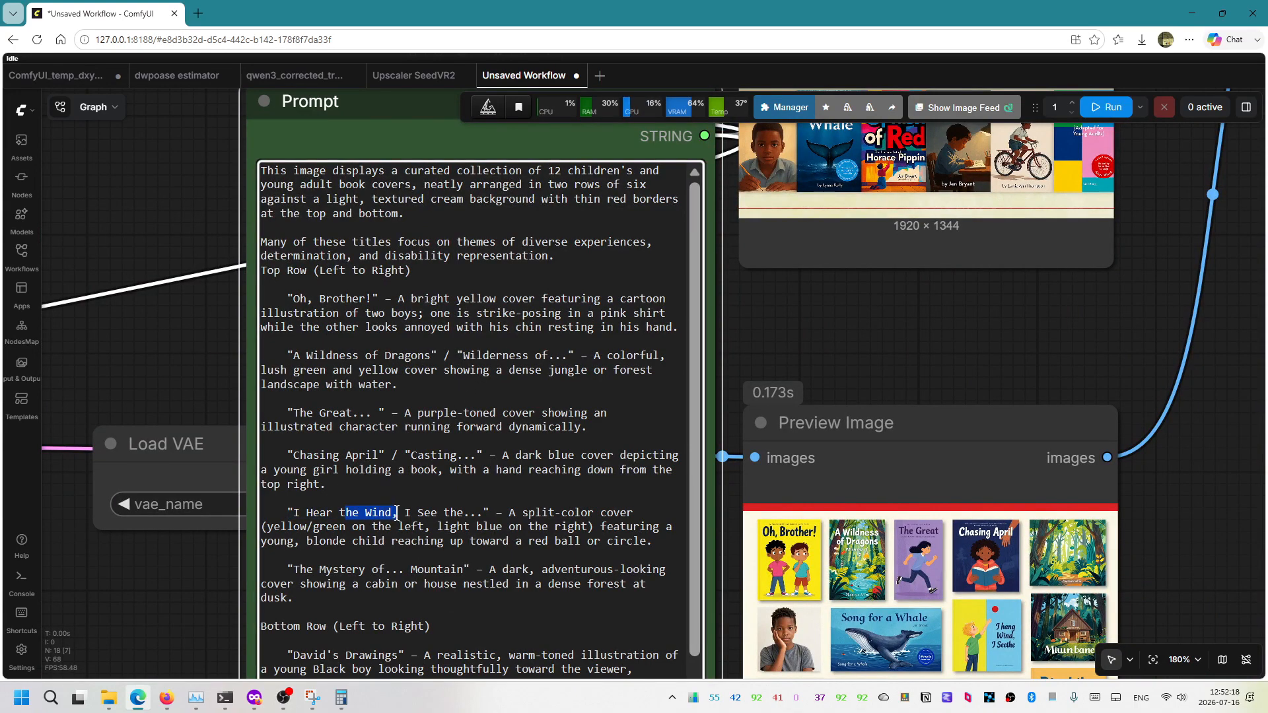
left_click_drag(397, 512, 468, 513)
left_click_drag(984, 314, 798, 578)
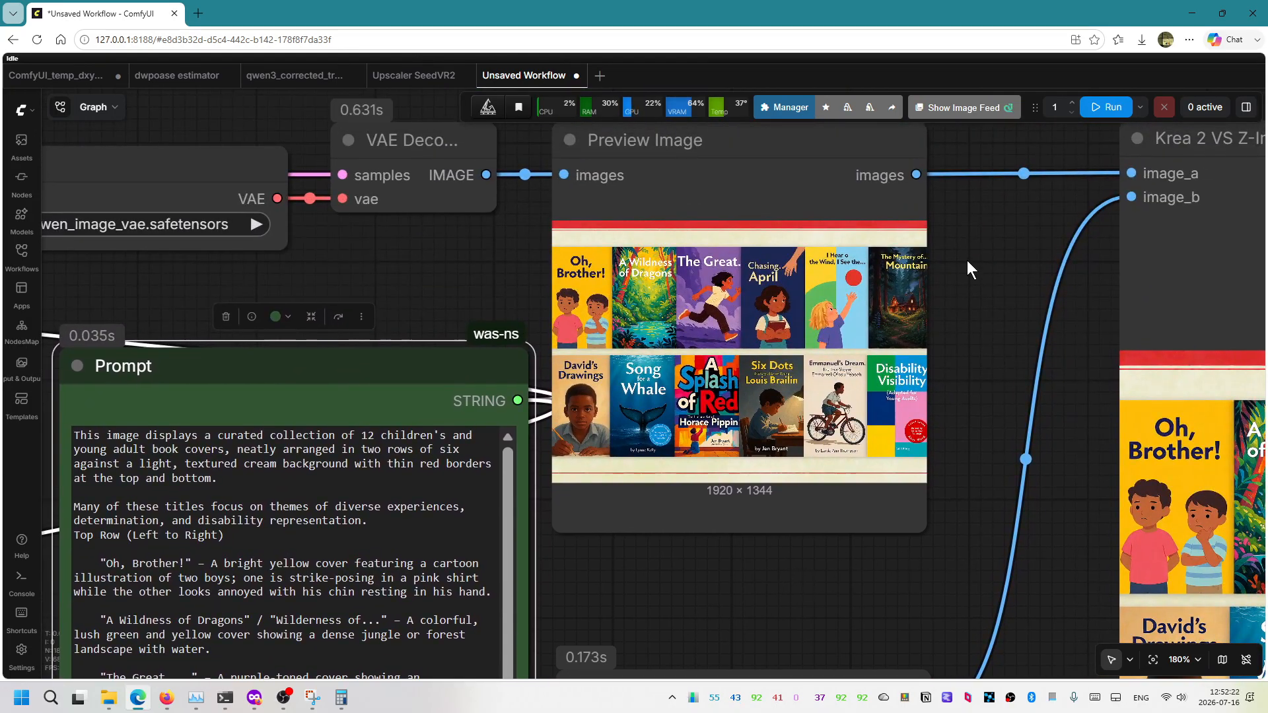
scroll(938, 244, "up", 15)
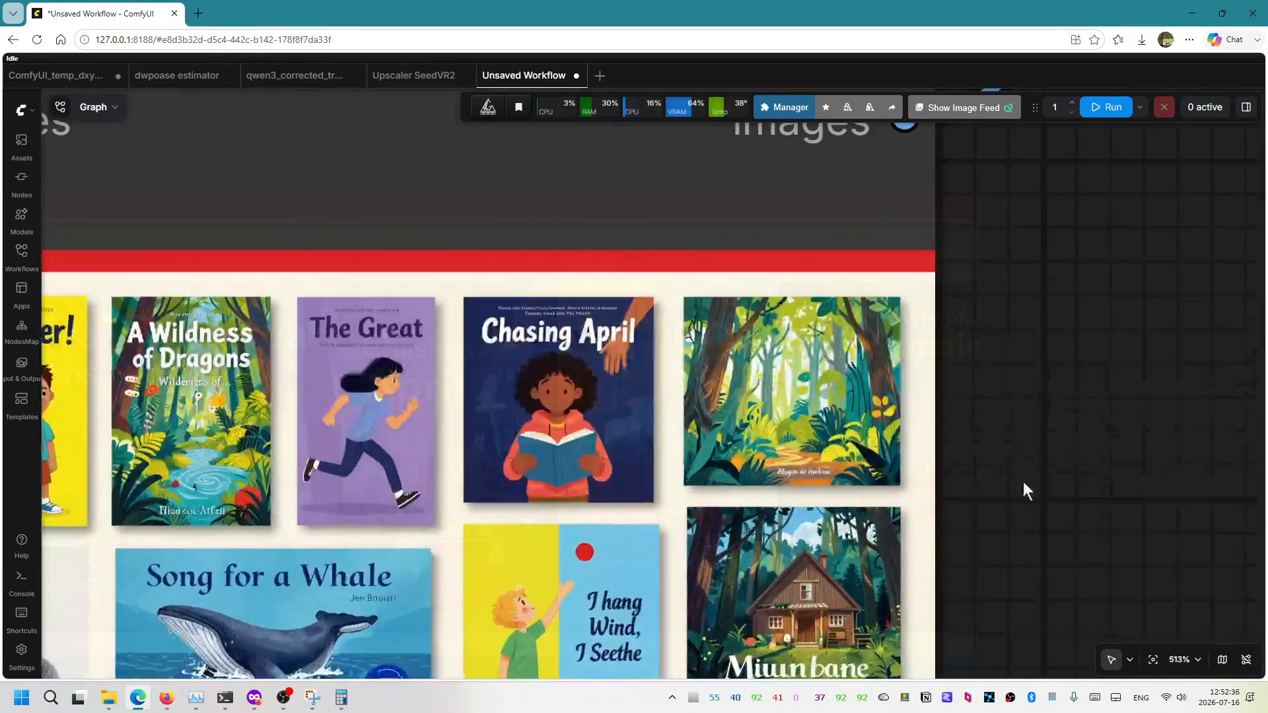
scroll(1023, 485, "up", 3)
scroll(751, 477, "down", 5)
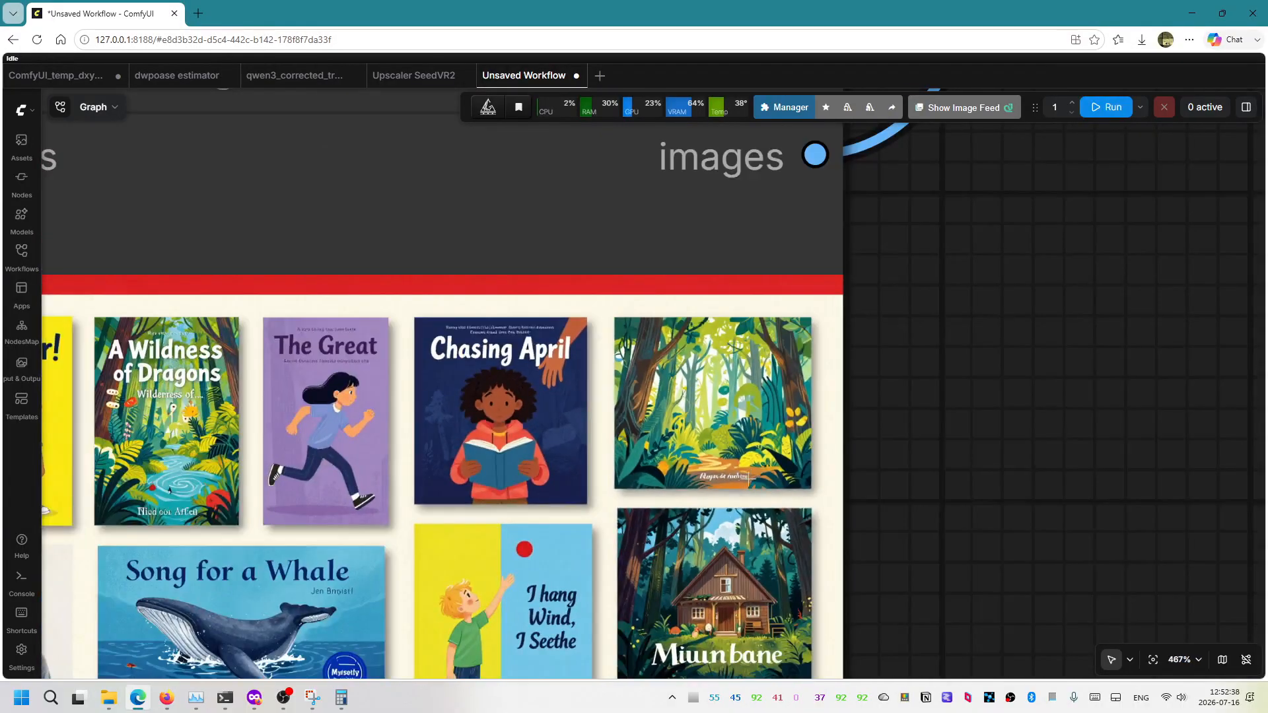
scroll(749, 479, "up", 8)
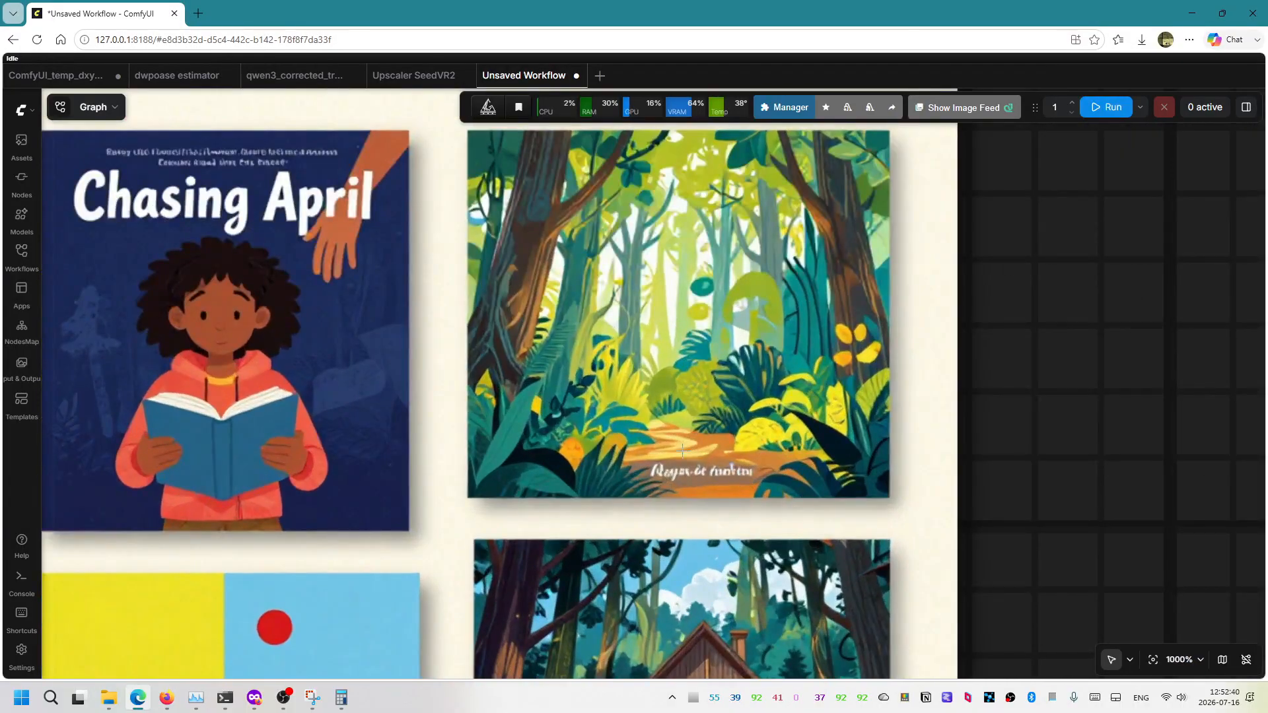
scroll(753, 480, "down", 15)
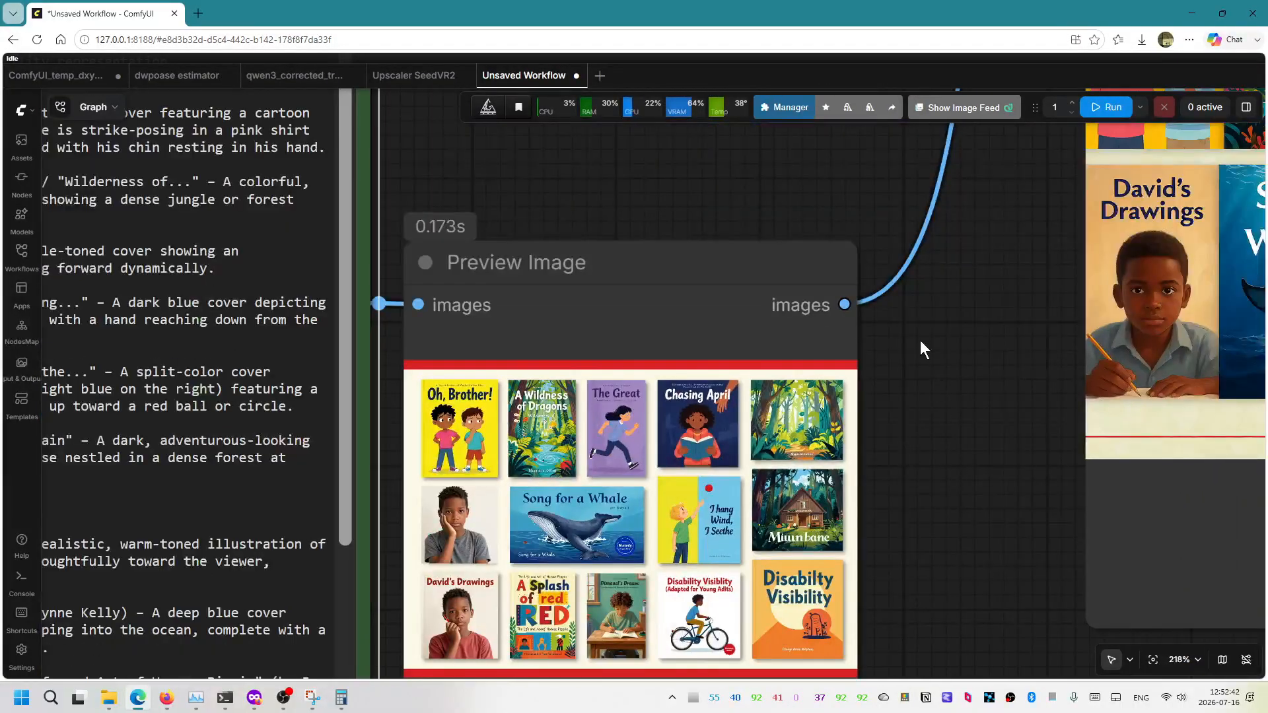
scroll(920, 323, "down", 2)
Highlight "The Mystery of... Mountain" in the prompt and compare its forest cabin description with the covers in both previews
left_click_drag(666, 198, 864, 190)
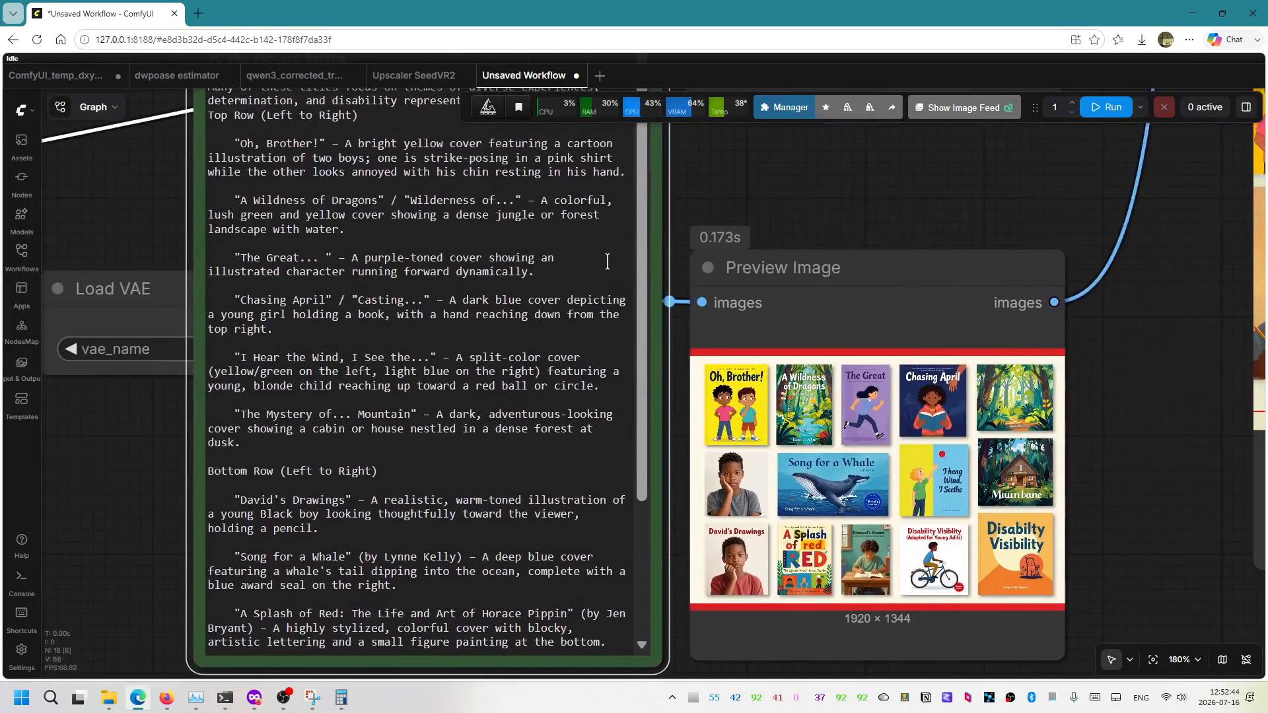
left_click_drag(242, 417, 409, 417)
scroll(770, 503, "up", 5)
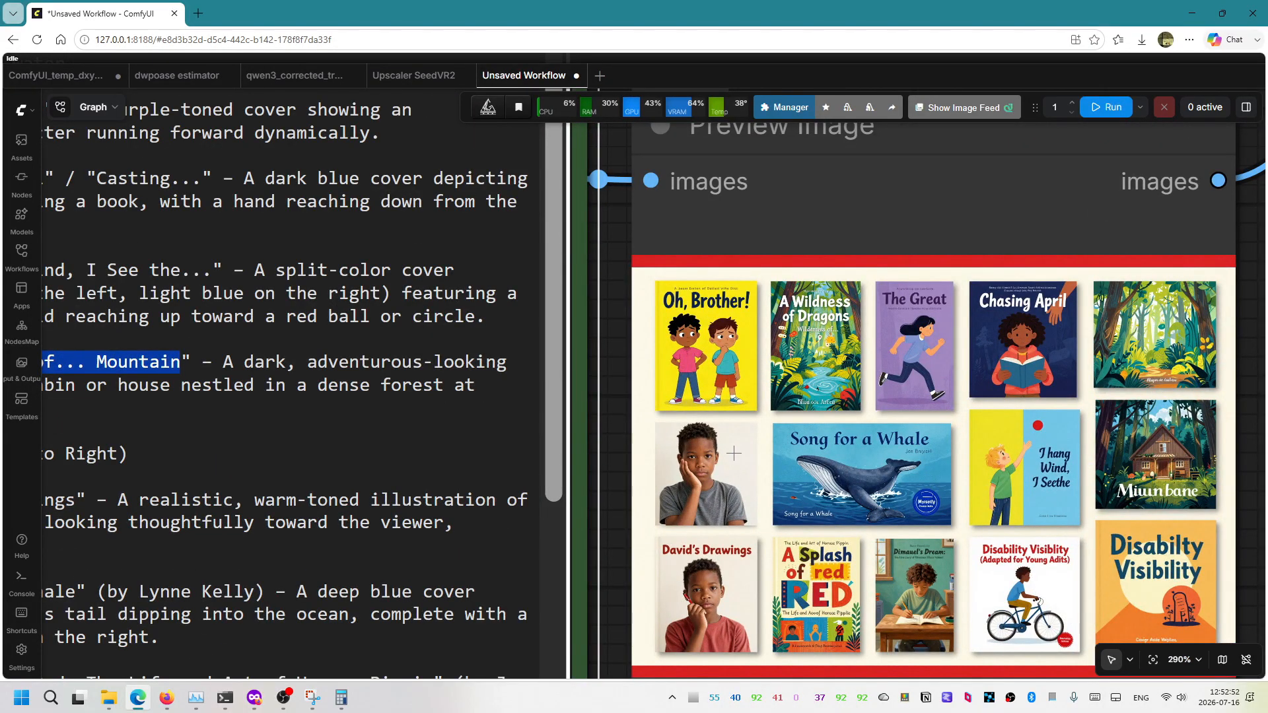
scroll(821, 627, "down", 9)
scroll(991, 317, "up", 15)
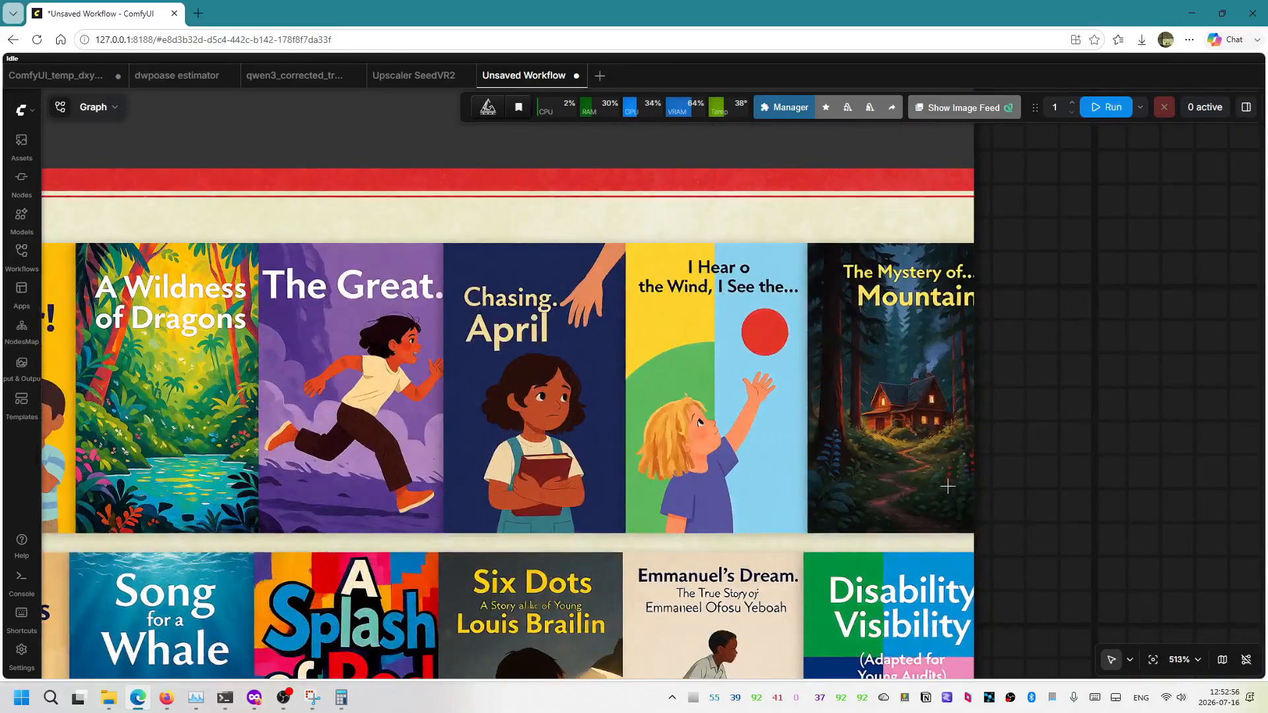
scroll(948, 486, "down", 10)
Highlight the prompt's Bottom Row heading and compare its listed books with the lower covers in both previews
left_click_drag(1011, 486, 1090, 254)
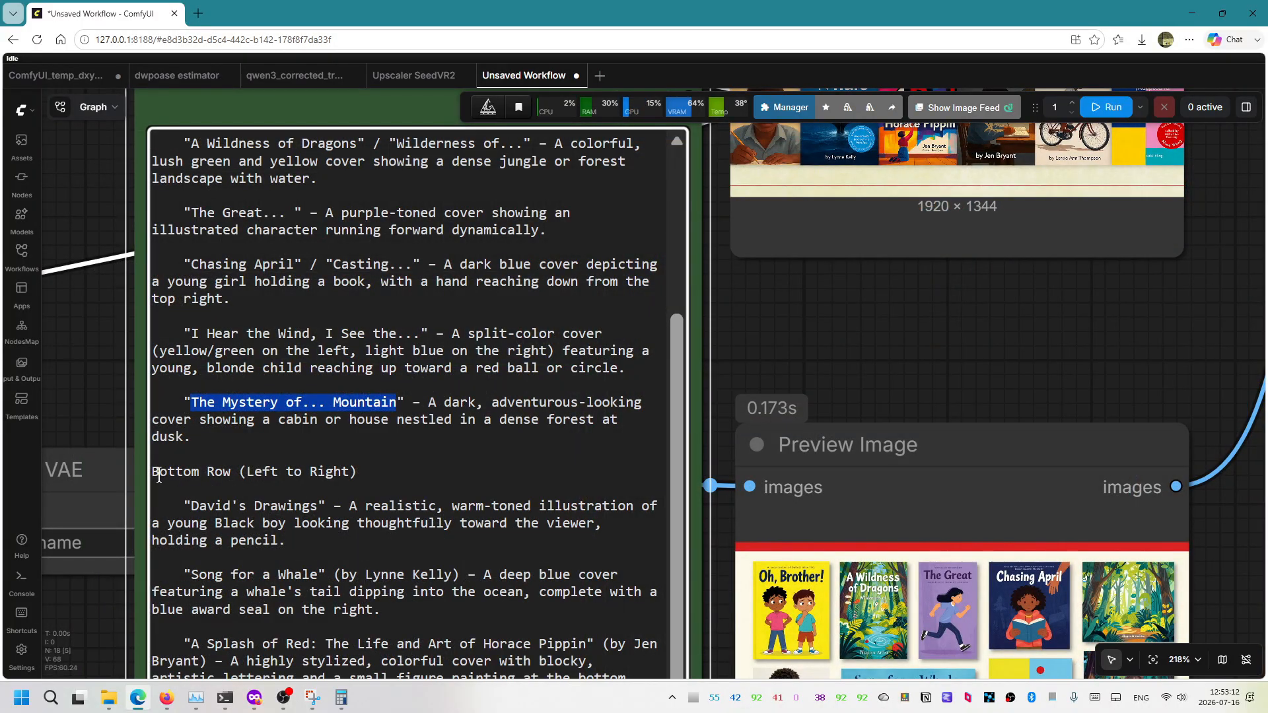
left_click_drag(159, 476, 313, 477)
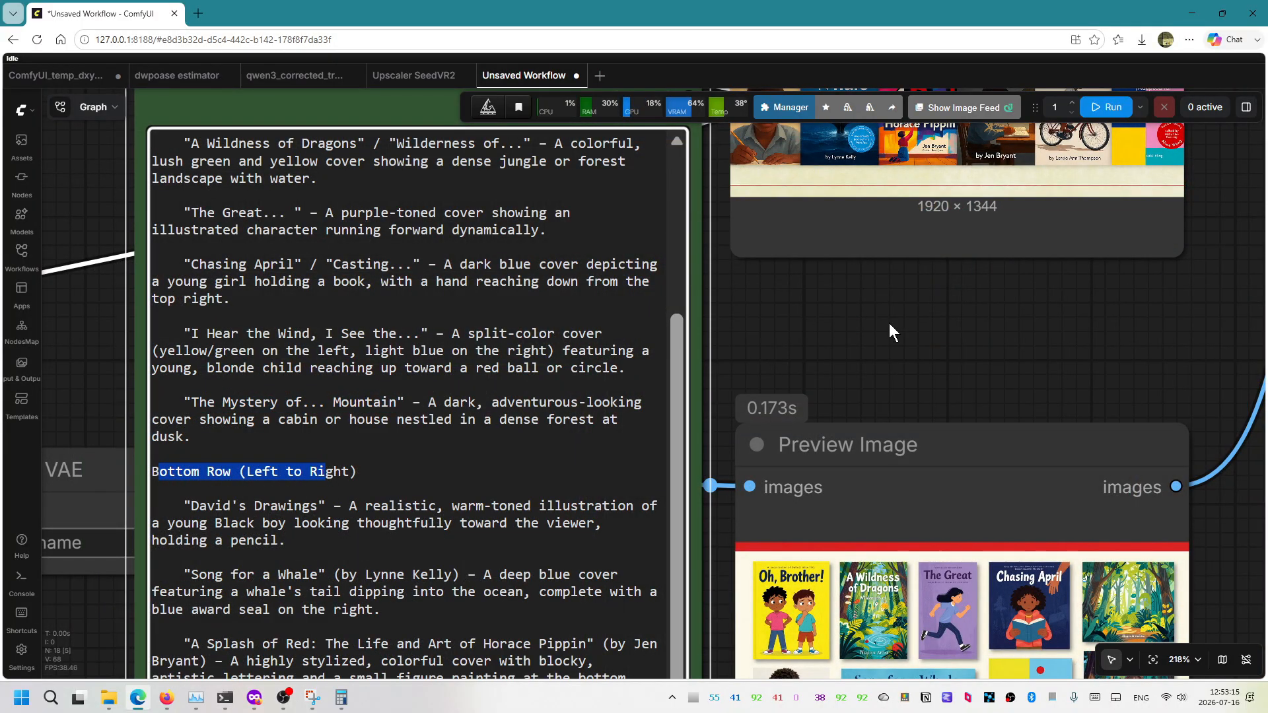
left_click_drag(929, 354, 909, 196)
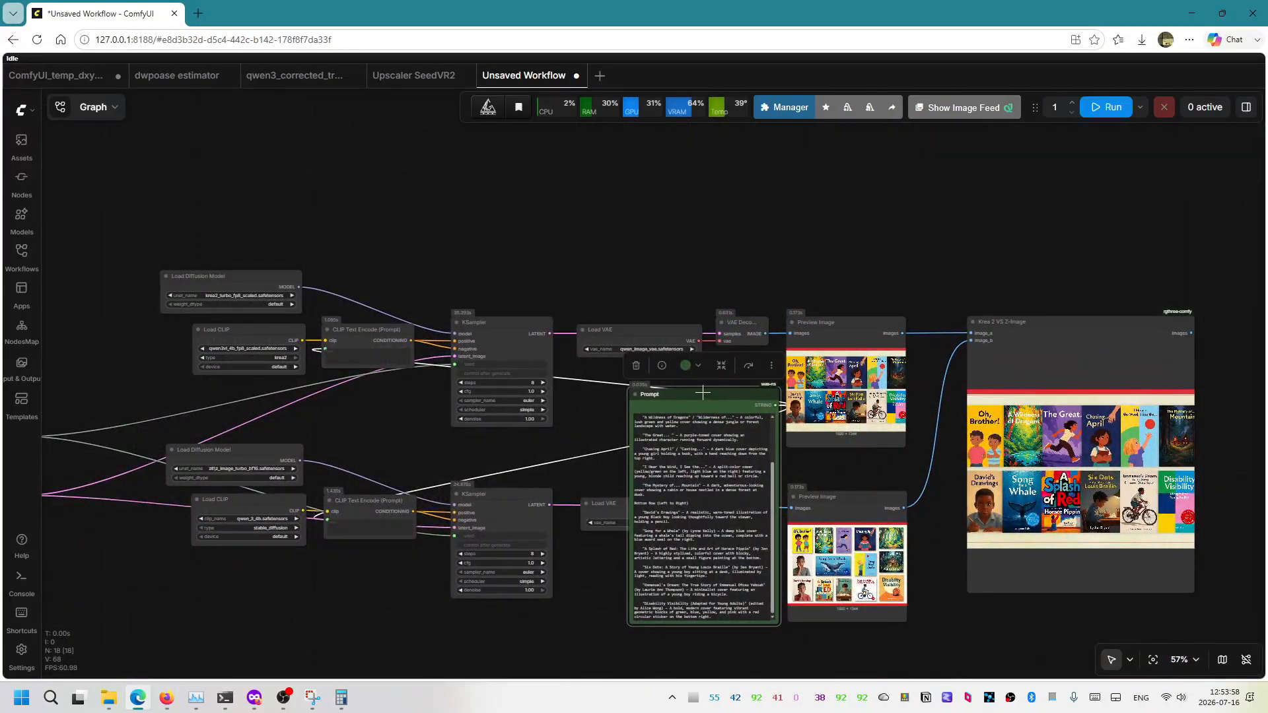
Move the Prompt node below the Krea 2 branch's Load VAE node, between the KSampler and Preview Image nodes, and widen it slightly
left_click_drag(703, 393, 670, 303)
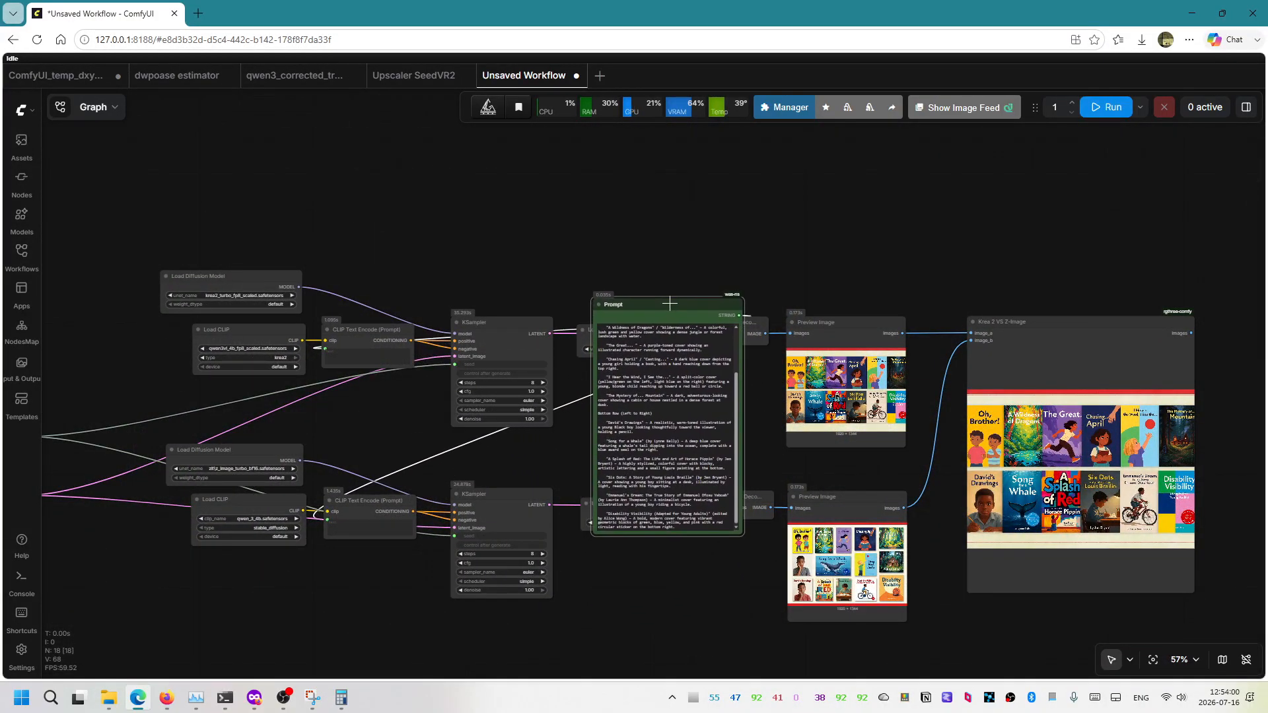
scroll(879, 465, "up", 5)
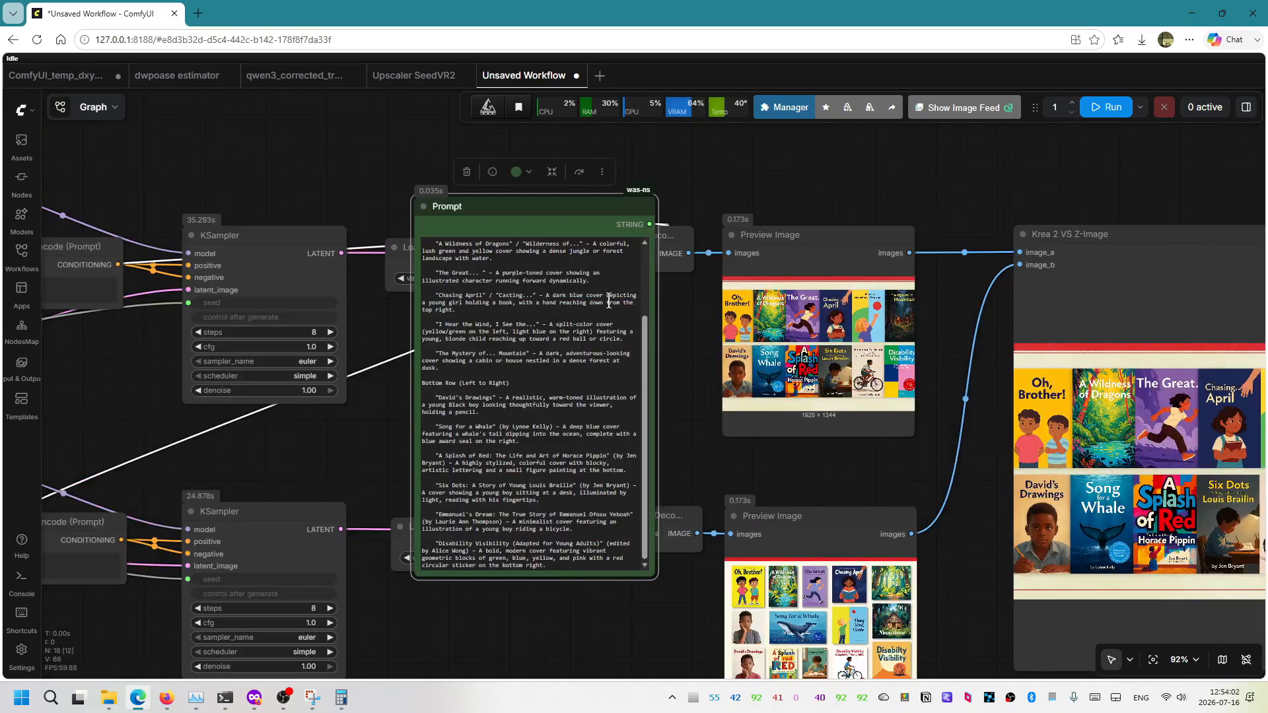
left_click_drag(557, 210, 547, 299)
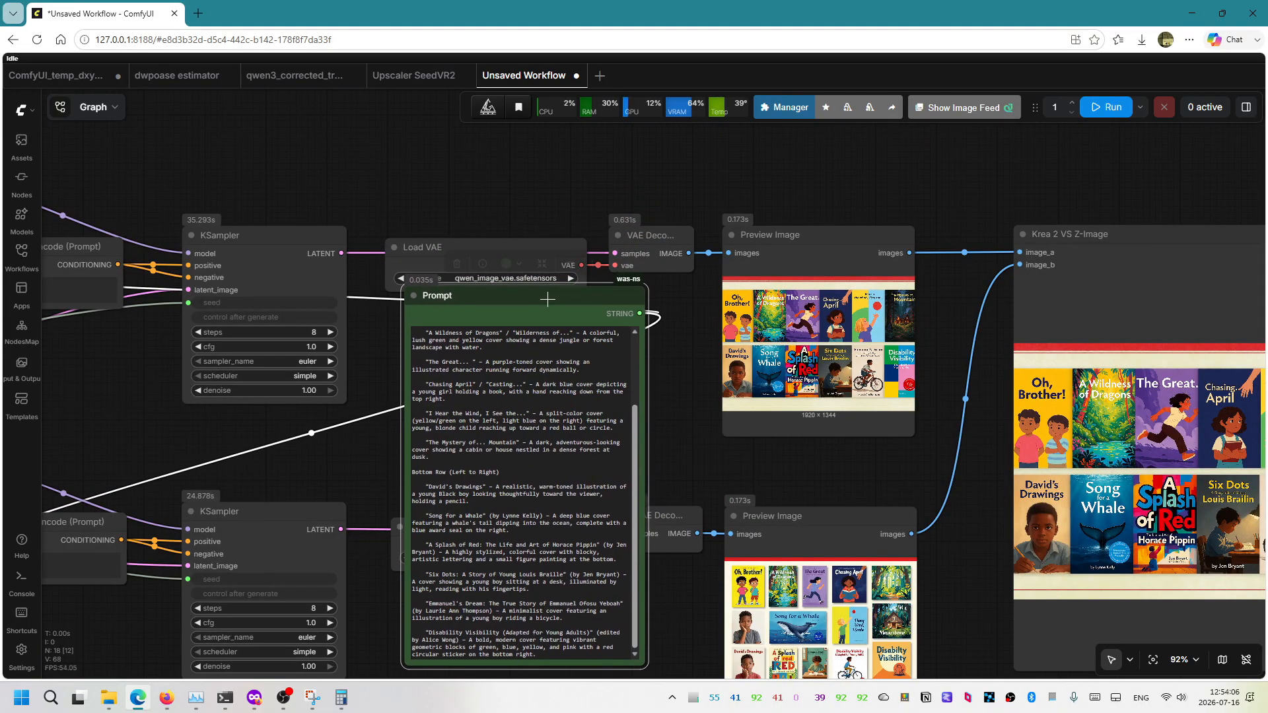
left_click_drag(697, 451, 688, 410)
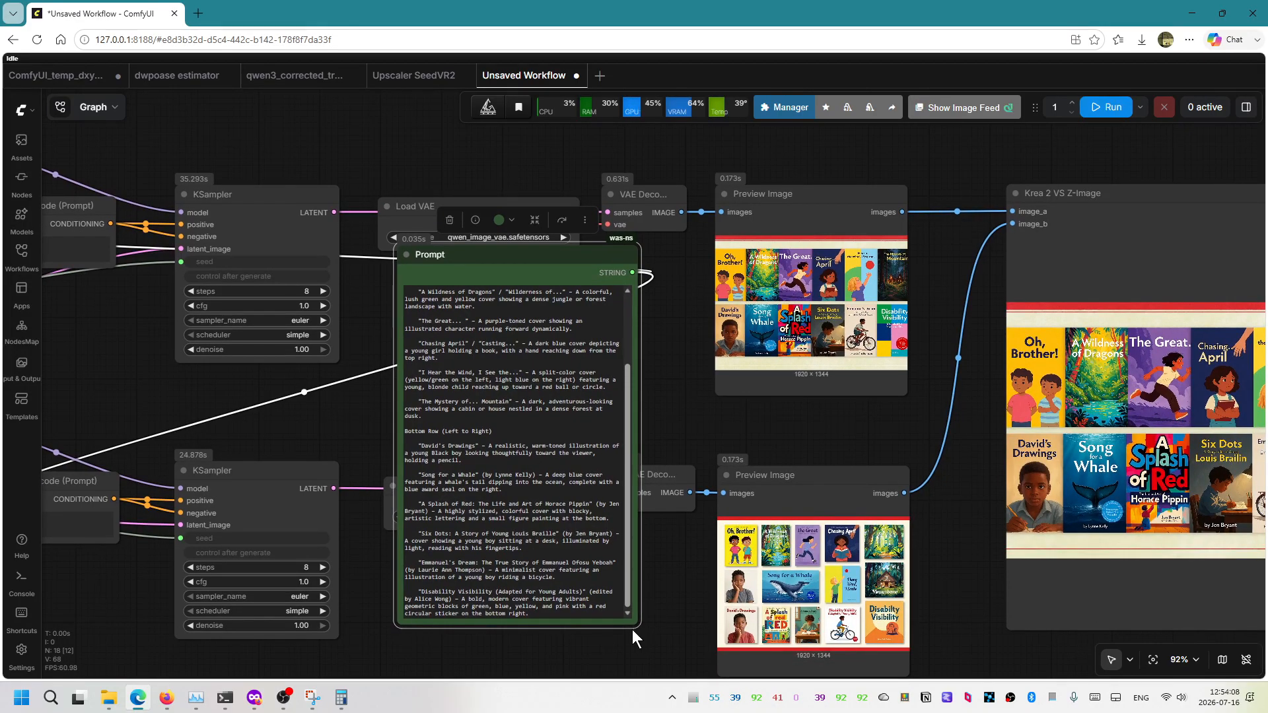
left_click_drag(636, 626, 664, 627)
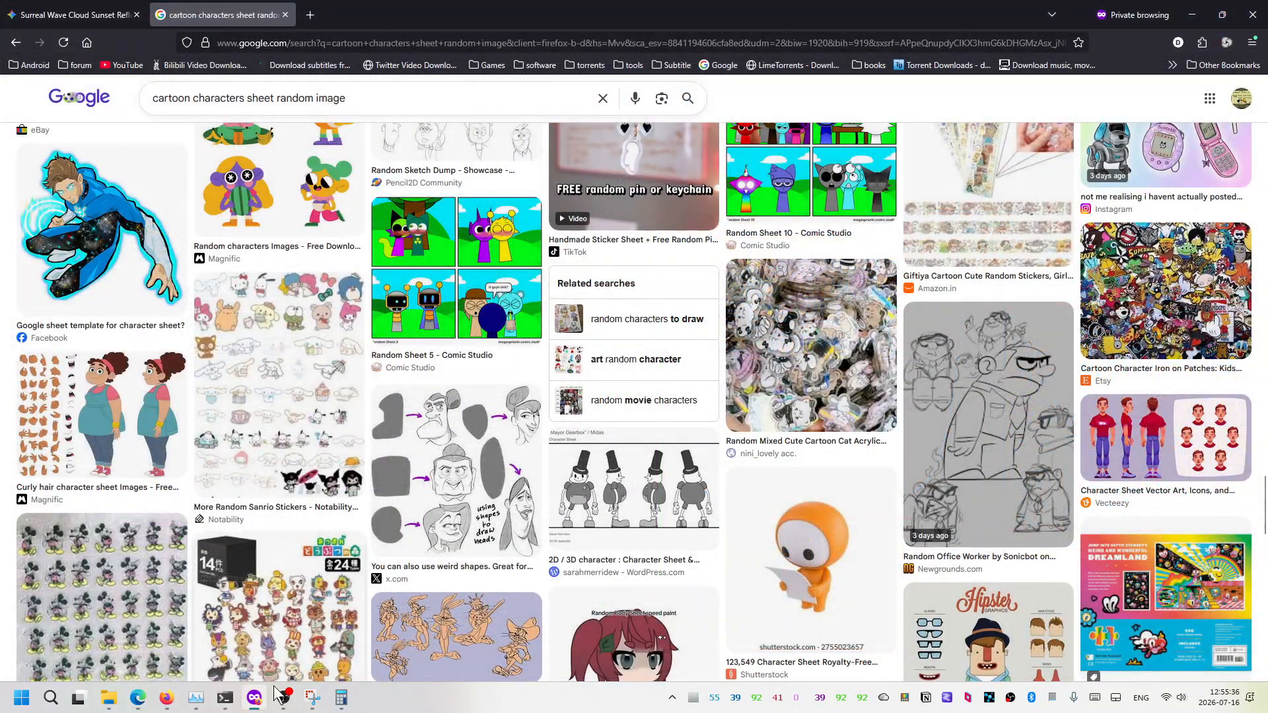
Capture the cartoon character iron-on patches image from the Google results for "cartoon characters sheet random image" with Snipping Tool
mouse_move(312, 698)
left_click(477, 621)
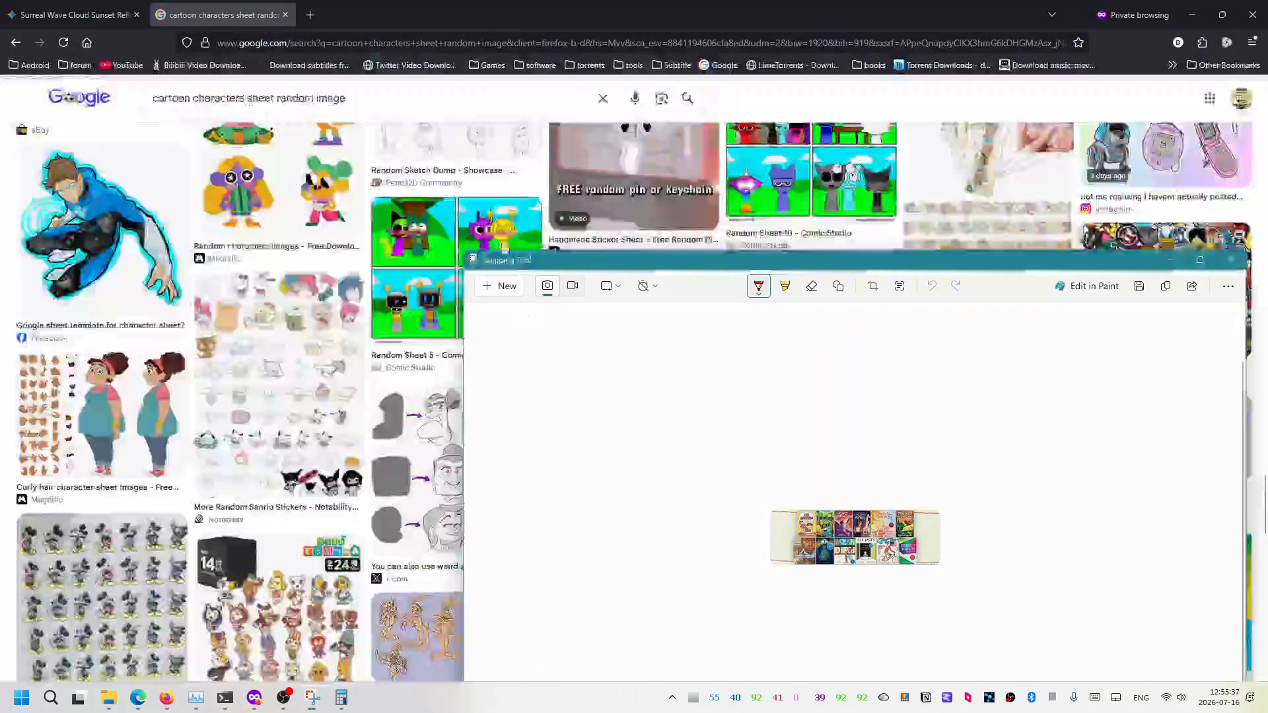
left_click(507, 289)
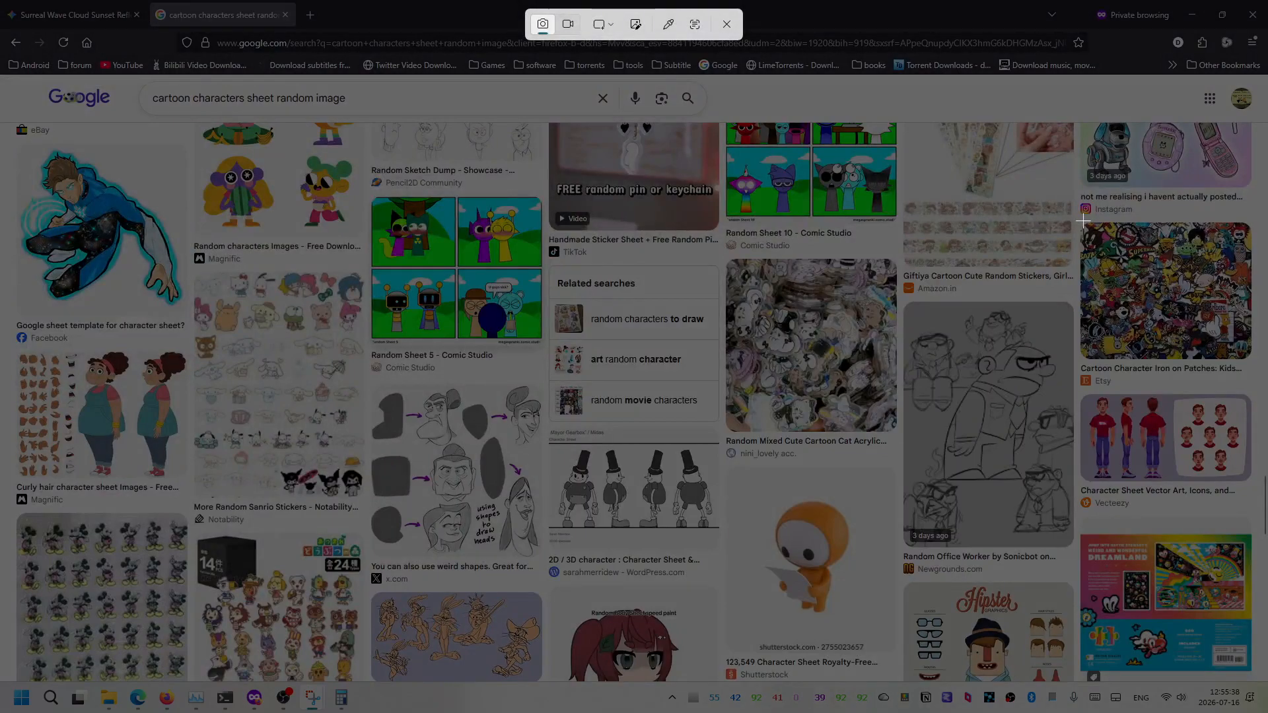
left_click_drag(1084, 222, 1250, 362)
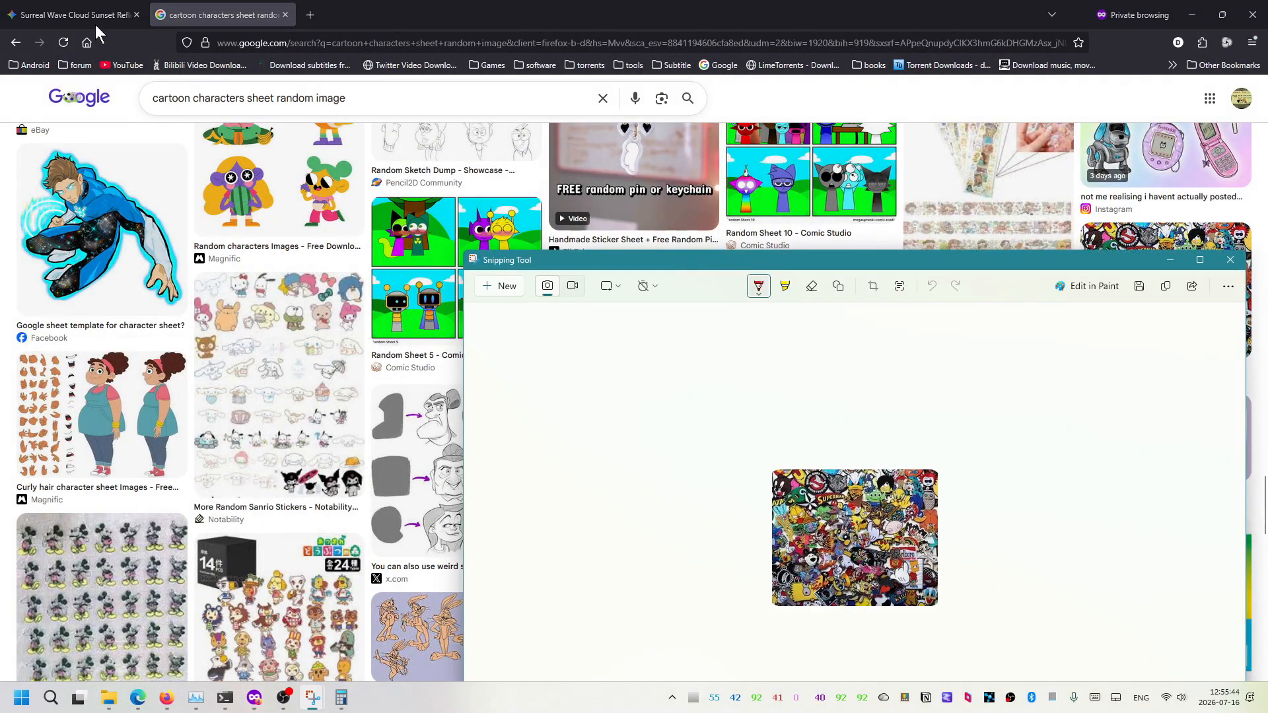
Get Gemini's description of the captured patch collage, replace the ComfyUI Prompt node's text with it, and generate the images with both models
left_click(96, 27)
scroll(620, 522, "down", 5)
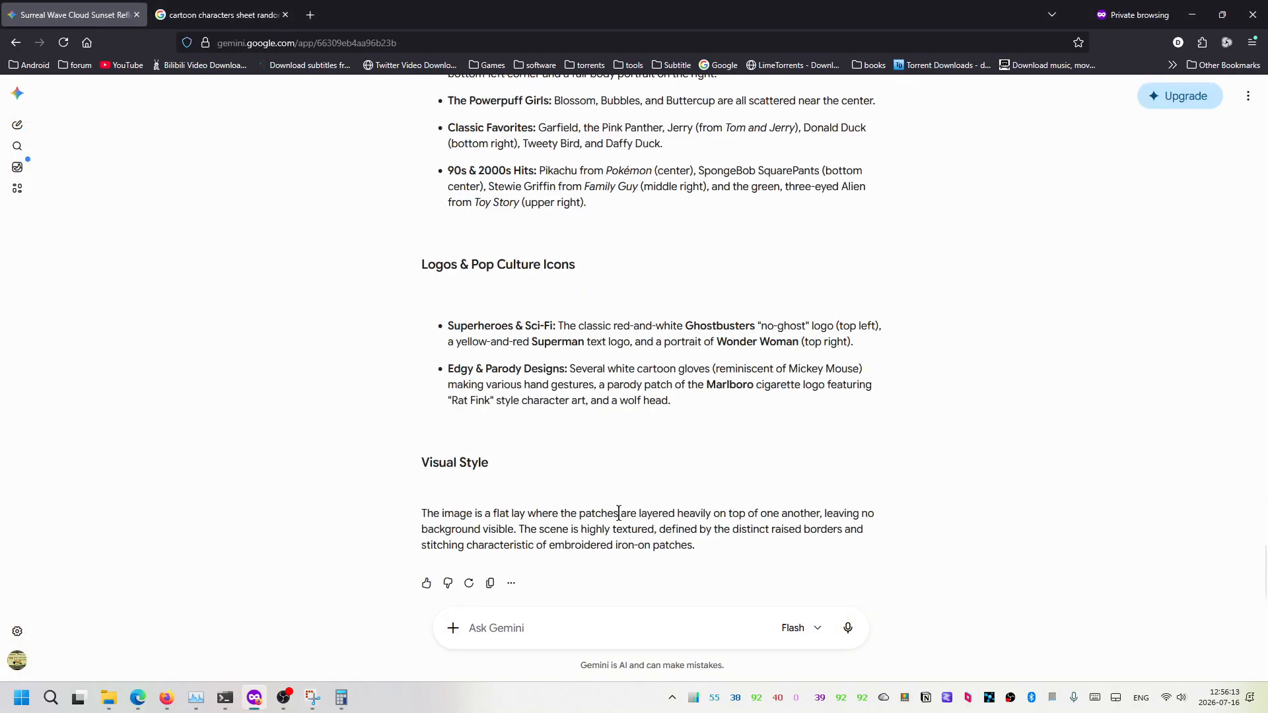
key("ctrl+a")
left_click(138, 698)
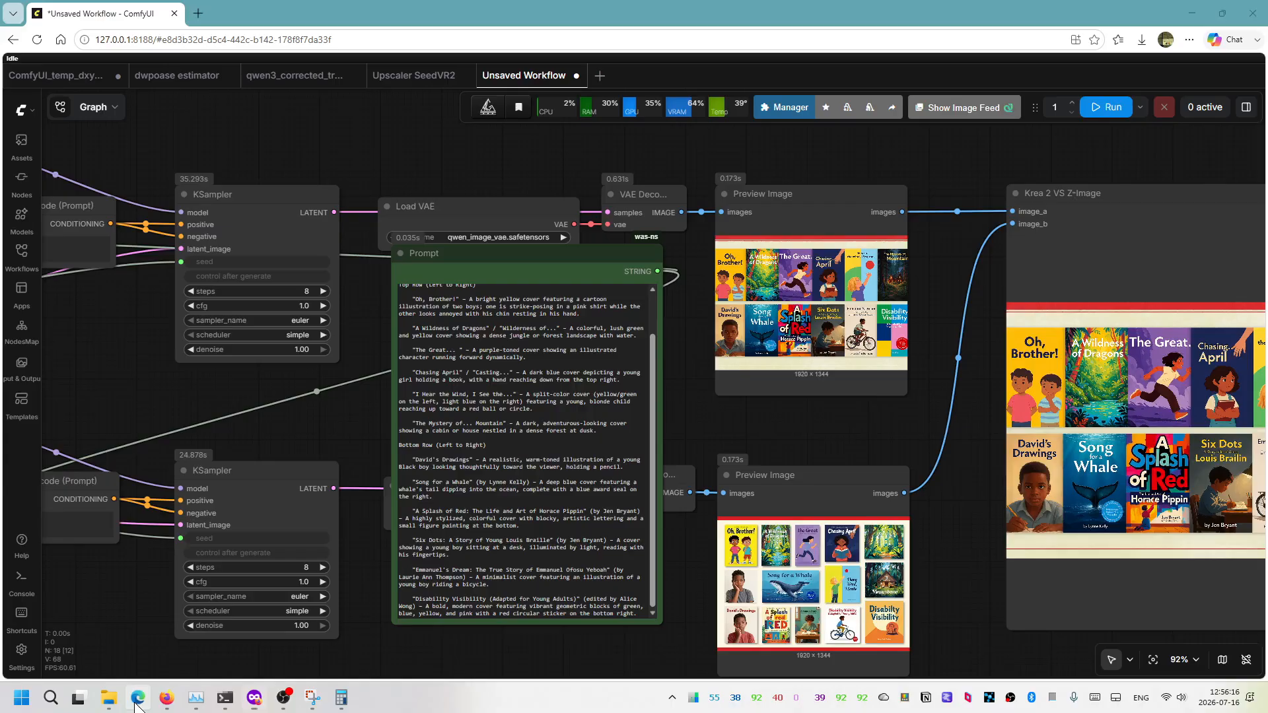
key("ctrl+a")
type("This image is a vibrant, densely packed collage of colorful embroidered pop-culture patches. It features a chaotic mix of cartoon characters, superhero logos, and nostalgic retro icons spanning several decades.  Here are some of the most recognizable patches scattered throughout the pile: Famous Cartoon & Anime Characters      The Simpsons: Multiple patches of Bart Simpson, including a large close-up profile in the bottom-left corner and a full-body portrait on the right.      The Powerpuff Girls: Blossom, Bubbles, and Buttercup are all scattered near the center.      Classic Favorites: Garfield, the Pink Panther, Jerry (from Tom and Jerry), Donald Duck (bottom right), Tweety Bird, and Daffy Duck.      90s & 2000s Hits: Pikachu from Pokémon (center), SpongeBob SquarePants (bottom center), Stewie Griffin from Family Guy (middle right), and the green, three-eyed Alien from Toy Story (upper right).  Logos & Pop Culture Icons      Superheroes & Sci-Fi: The classic red-and-white Ghostbusters \"no-ghost\" logo (top left), a yellow-and-red Superman text logo, and a portrait of Wonder Woman (top right).      Edgy & Parody Designs: Several white cartoon gloves (reminiscent of Mickey Mouse) making various hand gestures, a parody patch of the Marlboro cigarette logo featuring \"Rat Fink\" style character art, and a wolf head.  Visual Style  The image is a flat lay where the patches are layered heavily on top of one another, leaving no background visible. The scene is highly textured, defined by the distinct raised borders and stitching characteristic of embroidered iron-on patches.")
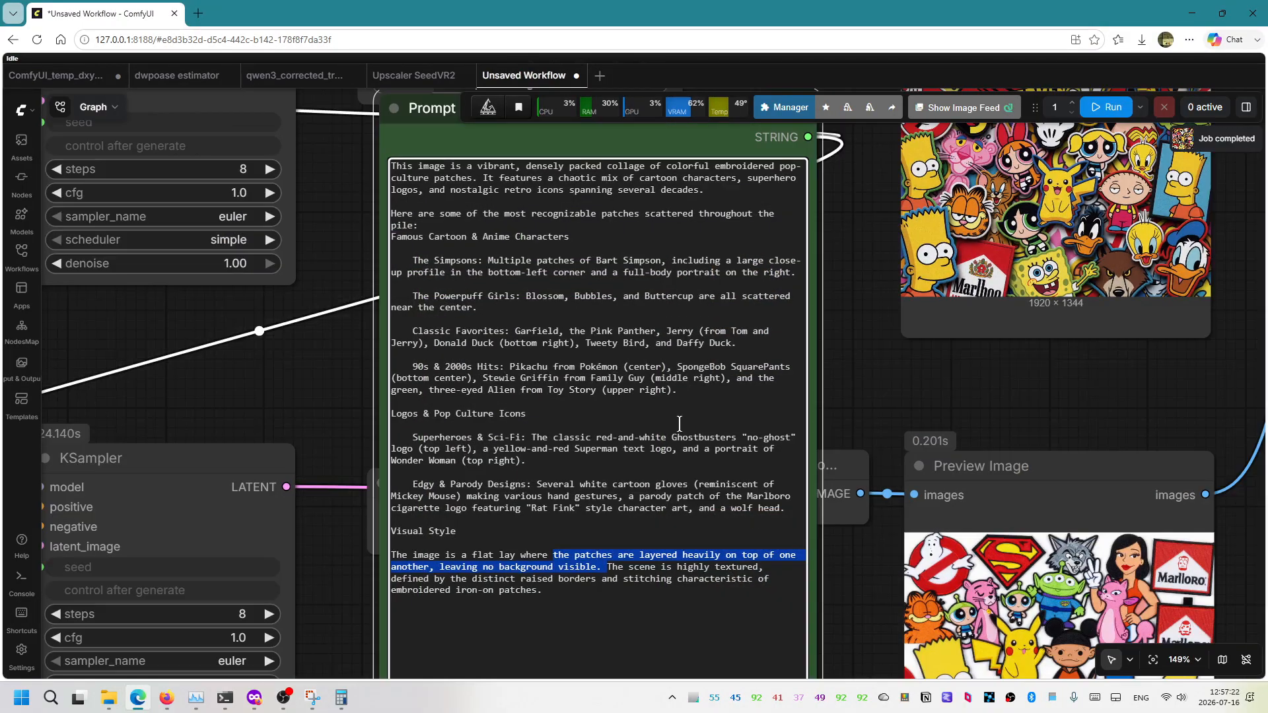
Compare both patch collages with the prompt, highlighting the phrase "the patches are layered heavily on top of one another"
scroll(680, 423, "down", 3)
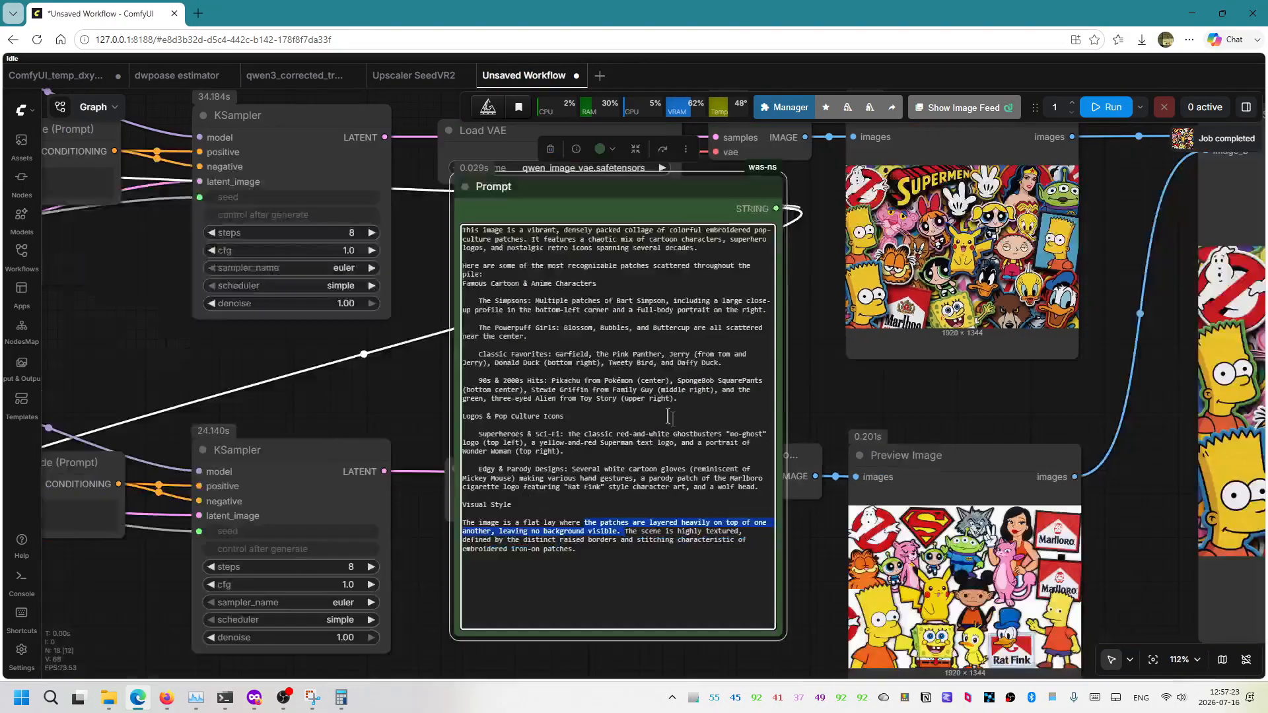
left_click_drag(817, 389, 793, 390)
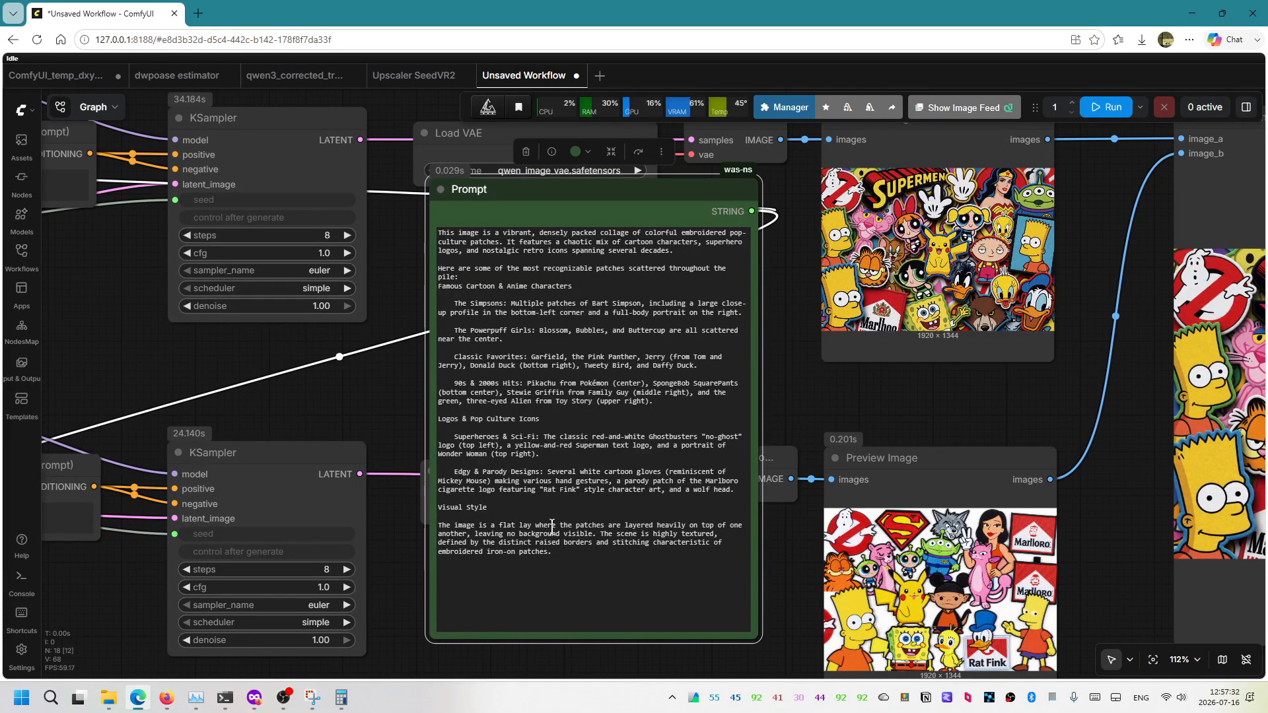
left_click_drag(557, 525, 469, 537)
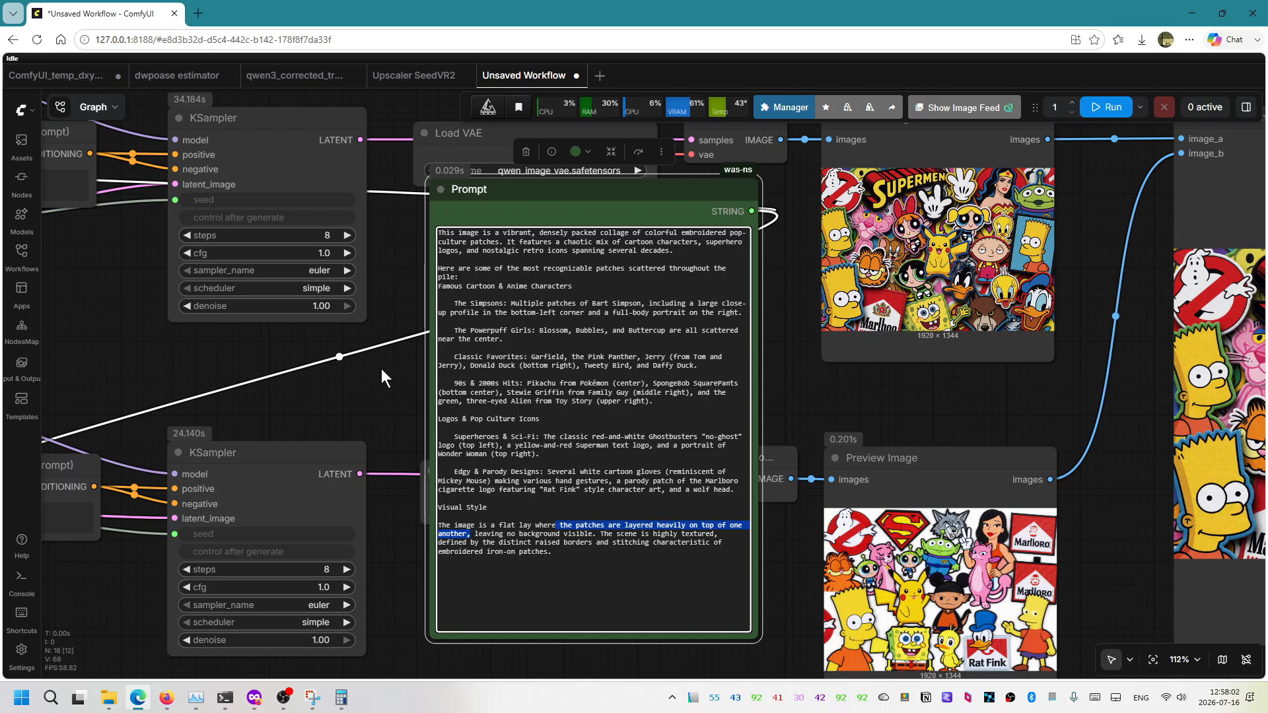
left_click(627, 520)
scroll(788, 379, "down", 1)
left_click_drag(789, 380, 766, 395)
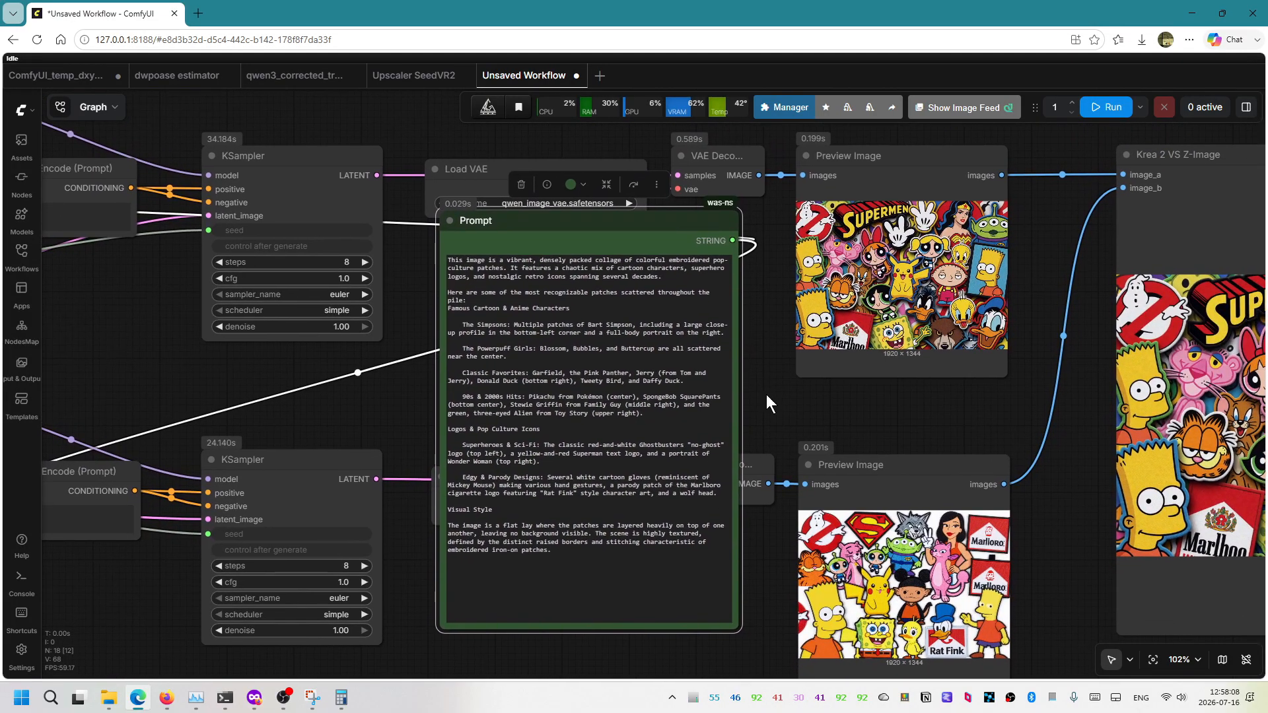
Add a note titled "Conclusion" listing for Krea 2: "- 40% slower", "+ better prompt adherence" and "+ better composition arrangement"
double_click(766, 394)
type("note")
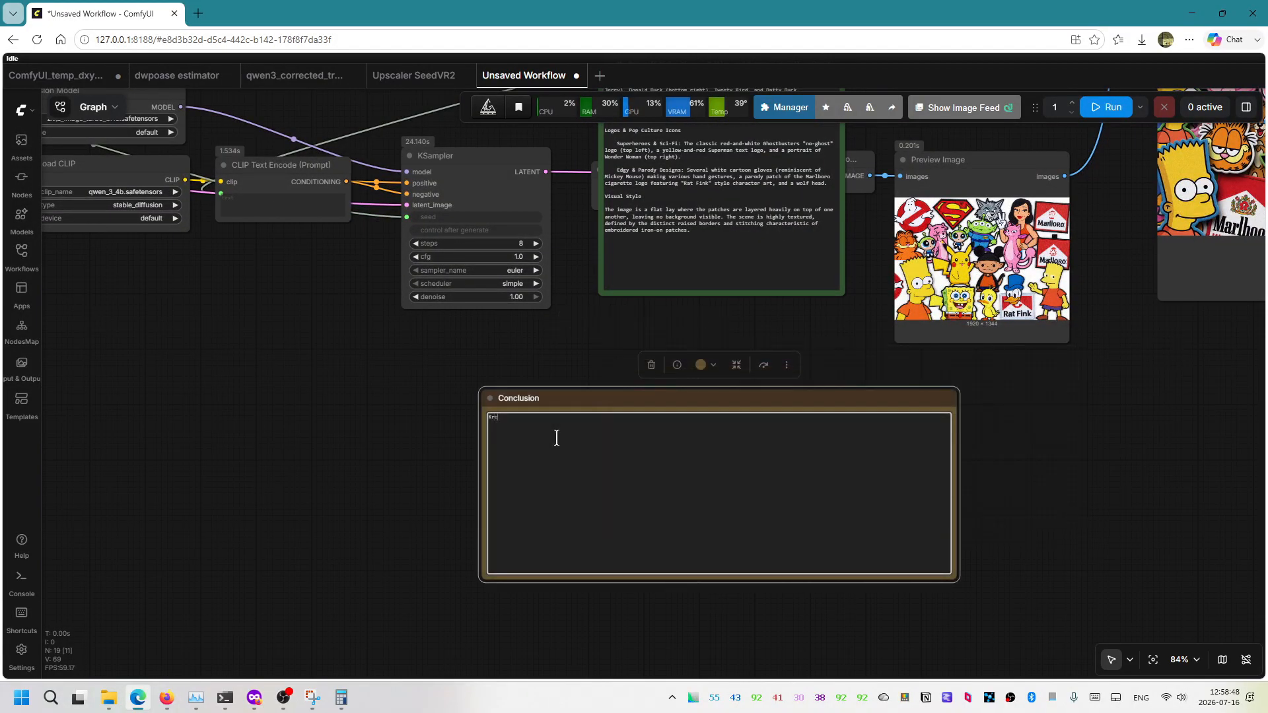
type(":  40%")
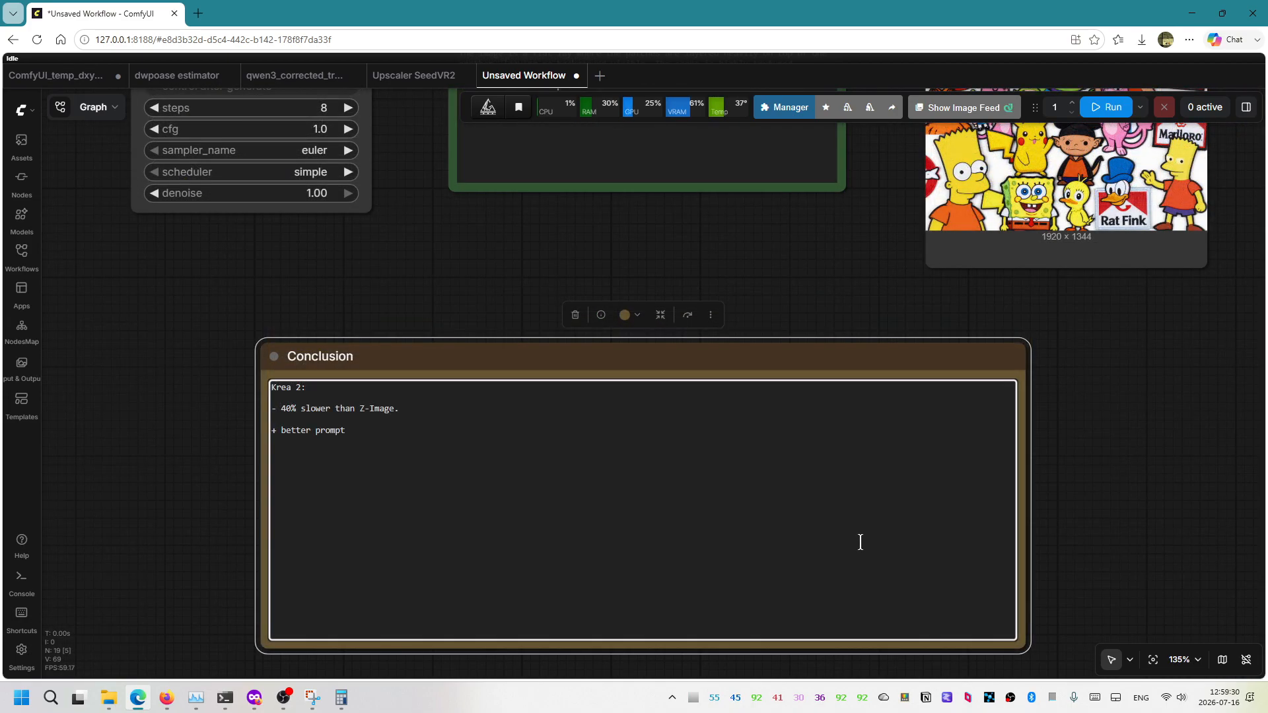
type("dherence")
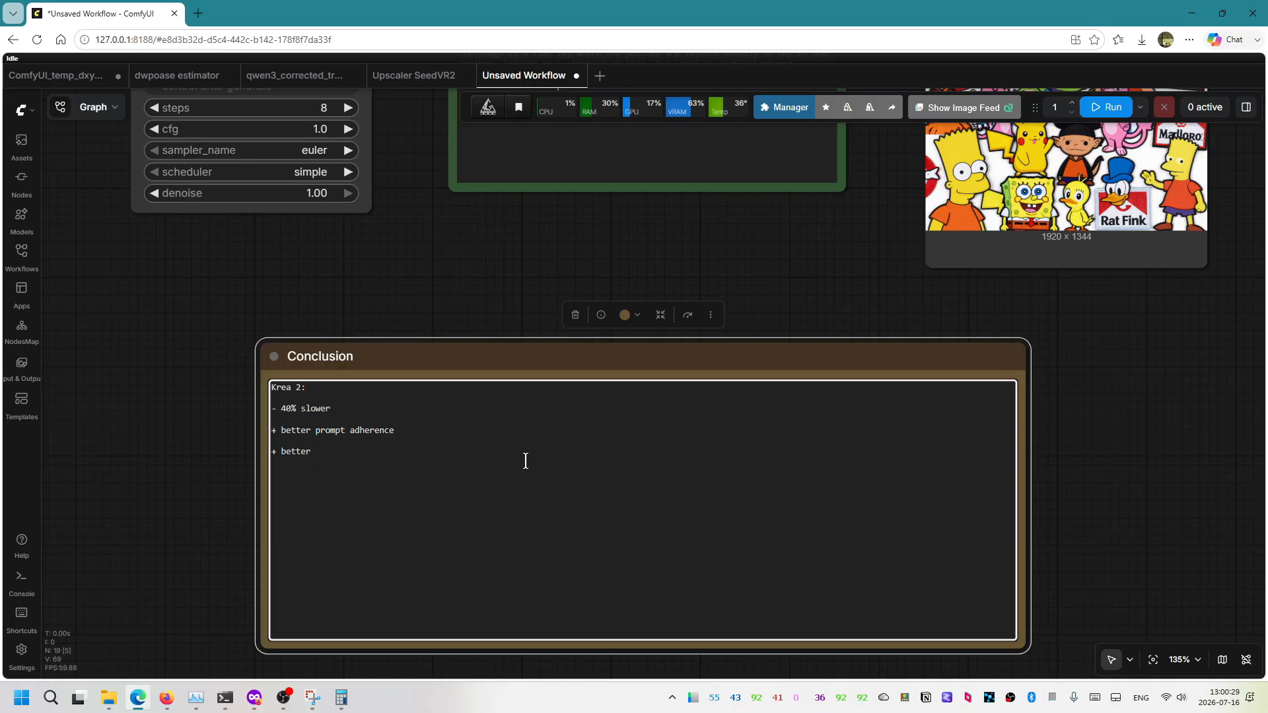
type("composition arrangement")
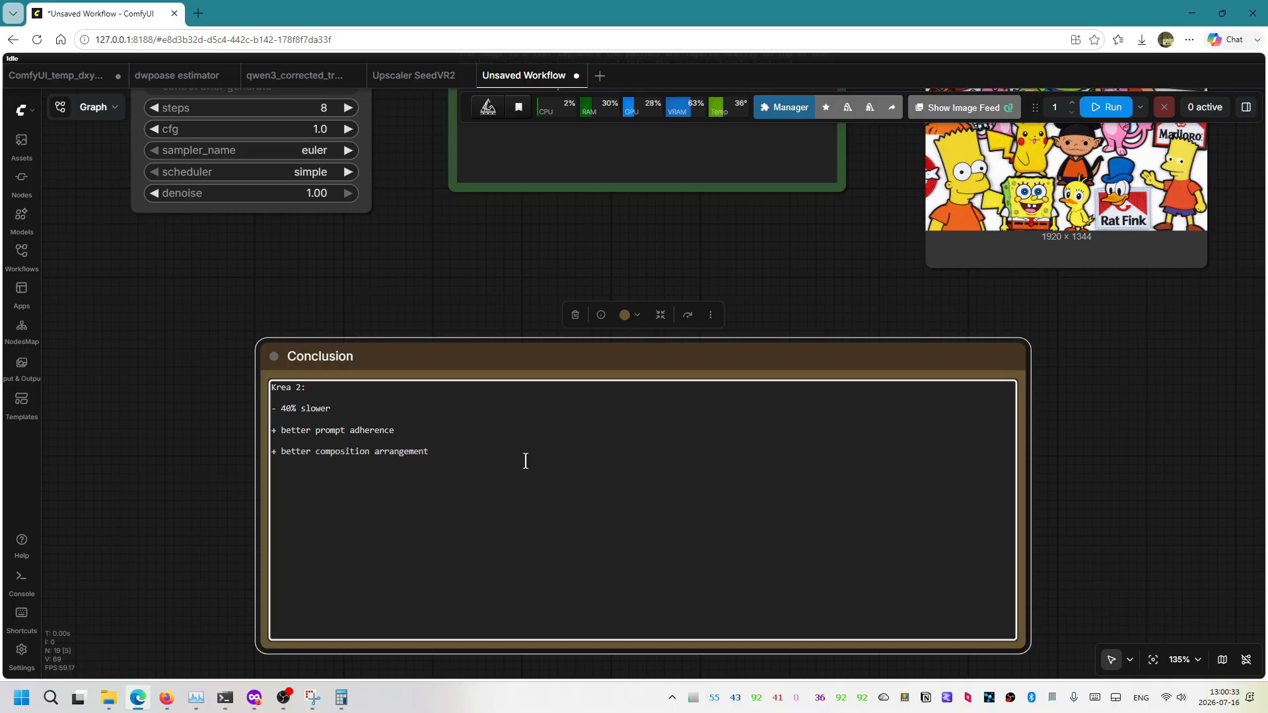